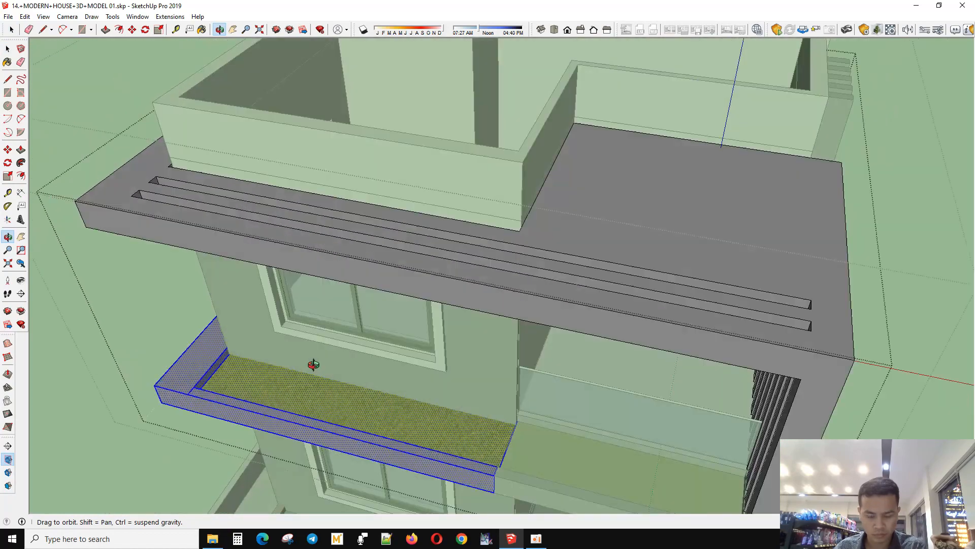
# Step: Draw a rectangle over the floor of the planter ledge in front of the upper-floor window
pyautogui.press('r')
pyautogui.click(233, 366)
pyautogui.scroll(-5, 238, 368)
pyautogui.moveTo(285, 373); pyautogui.dragTo(584, 356, button='middle')
pyautogui.scroll(5, 557, 296)
pyautogui.moveTo(539, 310); pyautogui.dragTo(707, 337, button='middle')
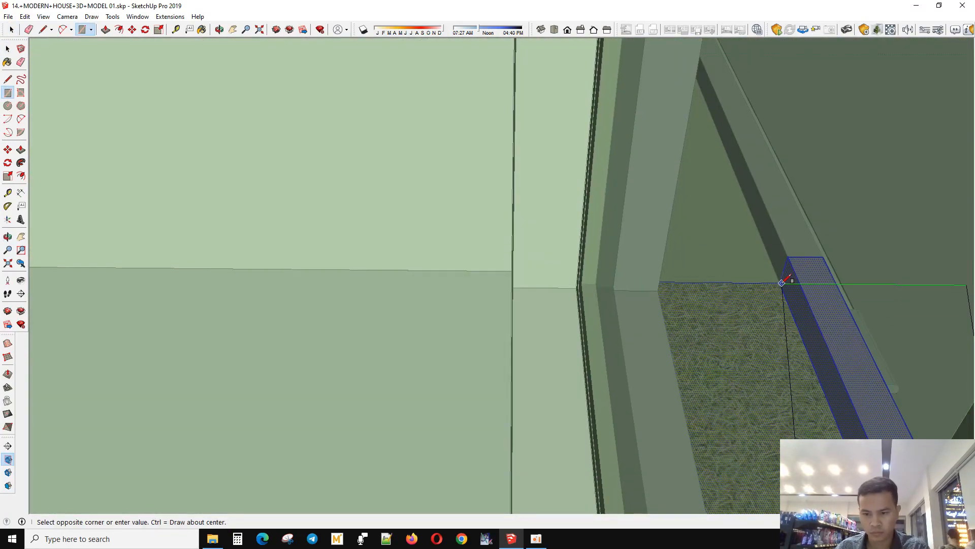
pyautogui.moveTo(787, 281); pyautogui.dragTo(686, 292, button='middle')
pyautogui.scroll(-6, 624, 331)
pyautogui.scroll(-4, 625, 363)
pyautogui.scroll(8, 843, 391)
pyautogui.click(765, 326)
pyautogui.scroll(-5, 608, 360)
pyautogui.moveTo(608, 361); pyautogui.dragTo(185, 168, button='middle')
# Step: Select the grass face at the planter's corner, open the material palette, and leave group editing
pyautogui.press('space')
pyautogui.scroll(6, 185, 168)
pyautogui.moveTo(529, 183); pyautogui.dragTo(188, 6, button='middle')
pyautogui.moveTo(670, 405); pyautogui.dragTo(755, 390, button='middle')
pyautogui.scroll(3, 756, 390)
pyautogui.click(712, 279)
pyautogui.press('b')
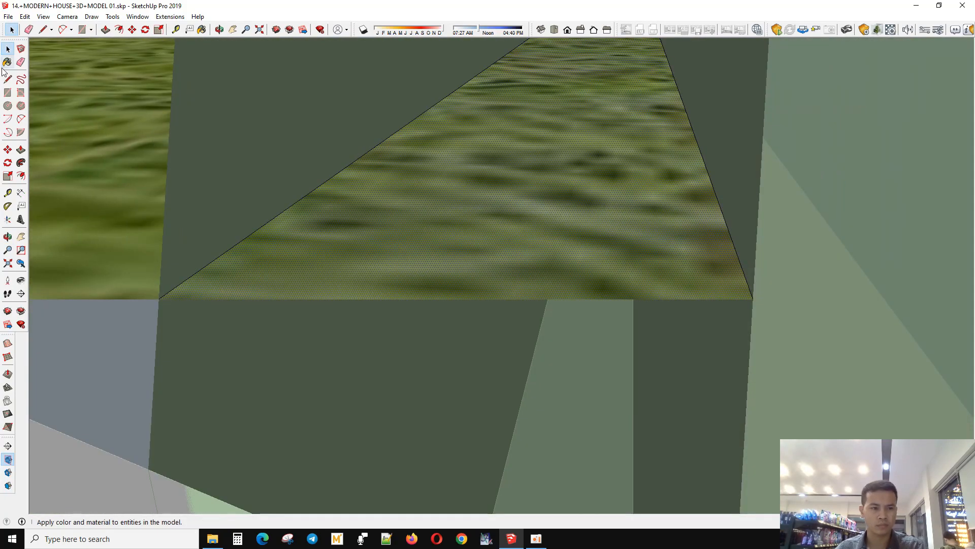
pyautogui.moveTo(713, 279); pyautogui.dragTo(676, 363, button='middle')
pyautogui.scroll(-8, 546, 353)
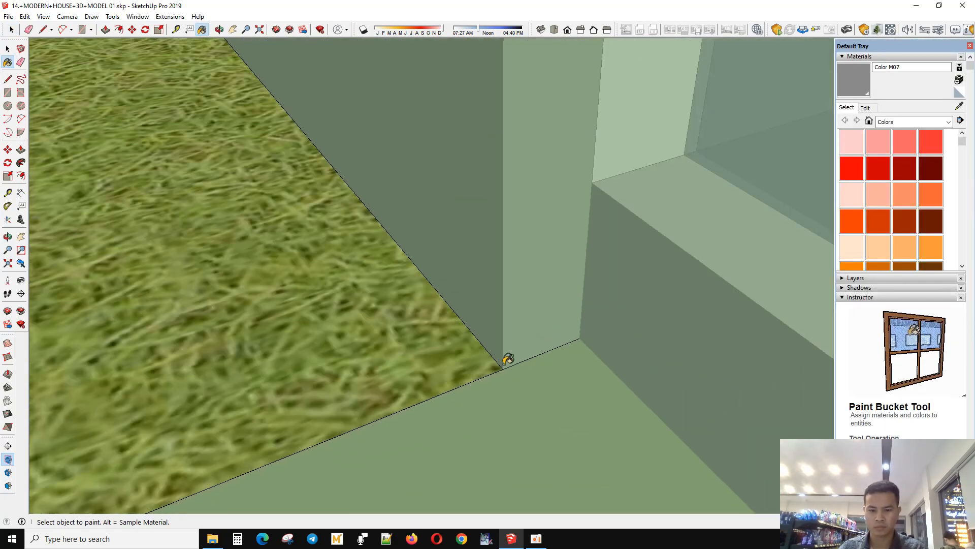
pyautogui.scroll(-10, 523, 361)
pyautogui.press('space')
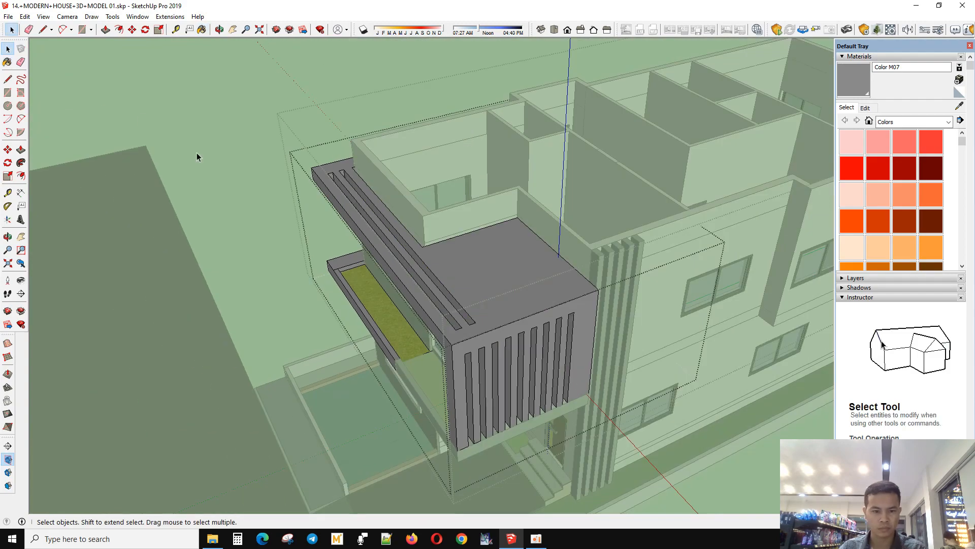
pyautogui.moveTo(198, 156); pyautogui.dragTo(227, 144, button='middle')
pyautogui.click(227, 144)
pyautogui.click(227, 144)
pyautogui.scroll(-3, 488, 397)
# Step: Examine the whole house from above, the front and both sides
pyautogui.moveTo(487, 396)
pyautogui.mouseDown(button='middle')
pyautogui.moveTo(534, 402)
pyautogui.moveTo(500, 392)
pyautogui.mouseUp(button='middle')
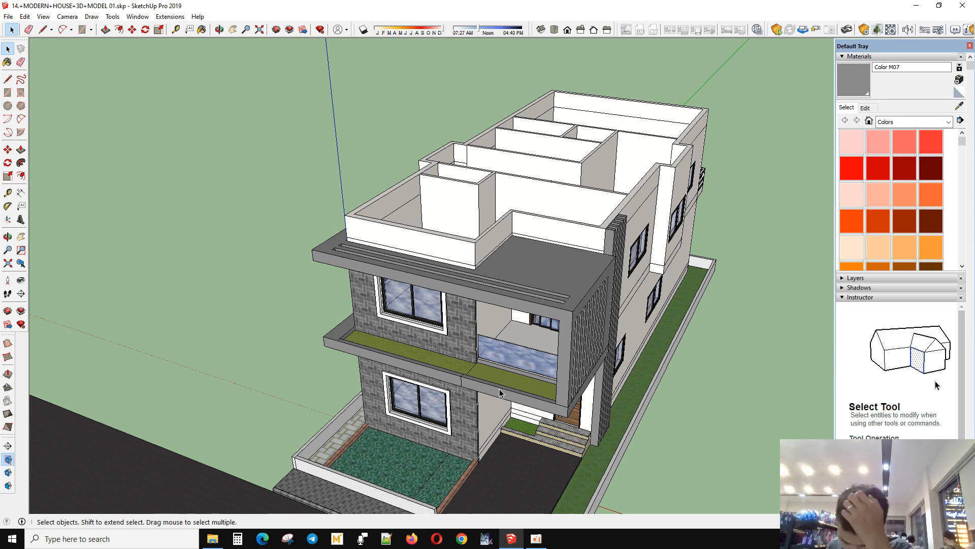
pyautogui.scroll(-1, 488, 320)
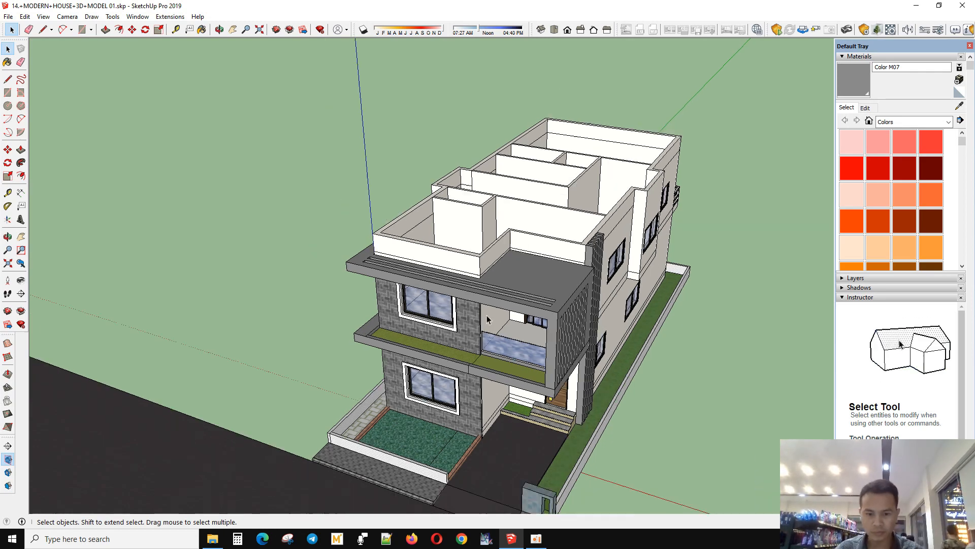
pyautogui.moveTo(489, 320); pyautogui.dragTo(605, 328, button='middle')
pyautogui.scroll(2, 605, 327)
pyautogui.scroll(-3, 553, 317)
pyautogui.moveTo(563, 401); pyautogui.dragTo(513, 265, button='middle')
pyautogui.scroll(3, 554, 318)
pyautogui.scroll(-3, 523, 274)
pyautogui.moveTo(599, 305); pyautogui.dragTo(729, 315, button='middle')
pyautogui.press('space')
pyautogui.scroll(-2, 406, 335)
pyautogui.moveTo(388, 338); pyautogui.dragTo(478, 381, button='middle')
pyautogui.scroll(2, 669, 350)
pyautogui.scroll(2, 586, 350)
pyautogui.scroll(-4, 478, 381)
pyautogui.moveTo(584, 351); pyautogui.dragTo(411, 305, button='middle')
pyautogui.scroll(5, 574, 283)
pyautogui.scroll(-4, 575, 283)
# Step: Save the model, choosing to fix the reported model problem later
pyautogui.click(8, 17)
pyautogui.click(32, 66)
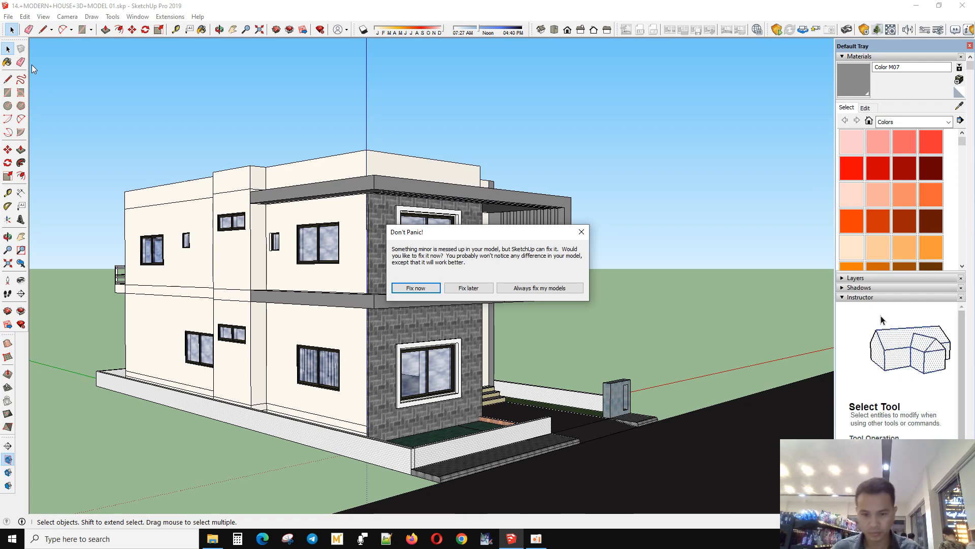
pyautogui.click(464, 290)
# Step: Examine the street-side facade, balcony and roof canopy from several angles
pyautogui.moveTo(477, 307); pyautogui.dragTo(249, 305, button='middle')
pyautogui.scroll(4, 446, 312)
pyautogui.moveTo(446, 315); pyautogui.dragTo(556, 361, button='middle')
pyautogui.moveTo(428, 331); pyautogui.dragTo(394, 315, button='middle')
pyautogui.scroll(-3, 433, 280)
pyautogui.moveTo(433, 281); pyautogui.dragTo(145, 312, button='middle')
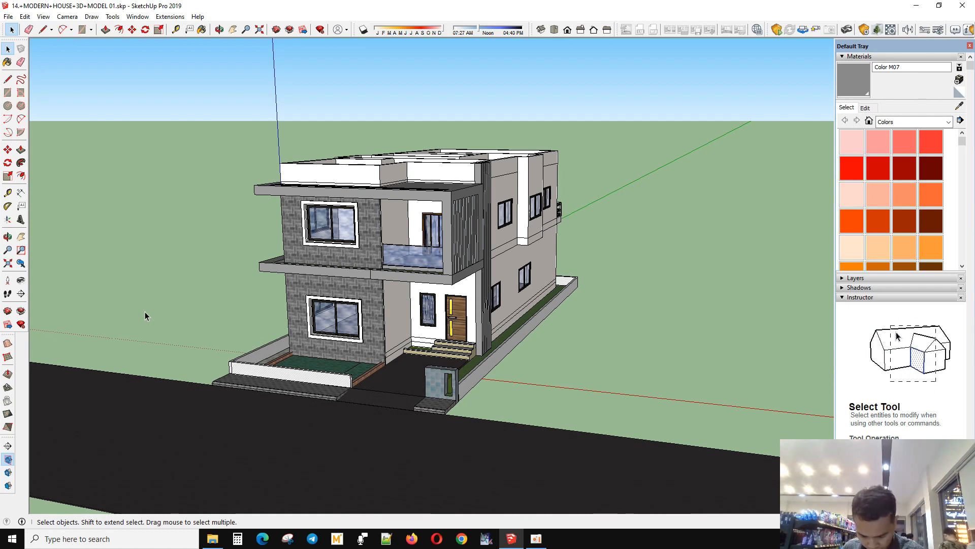
pyautogui.moveTo(348, 453); pyautogui.dragTo(588, 288, button='middle')
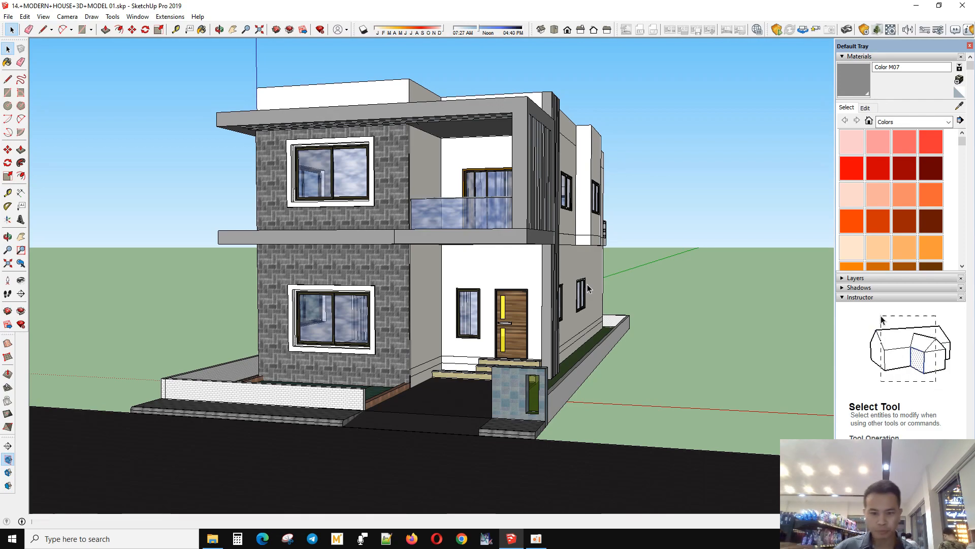
pyautogui.moveTo(587, 289); pyautogui.dragTo(260, 300, button='middle')
pyautogui.scroll(5, 465, 362)
pyautogui.scroll(-5, 465, 362)
pyautogui.scroll(-5, 323, 340)
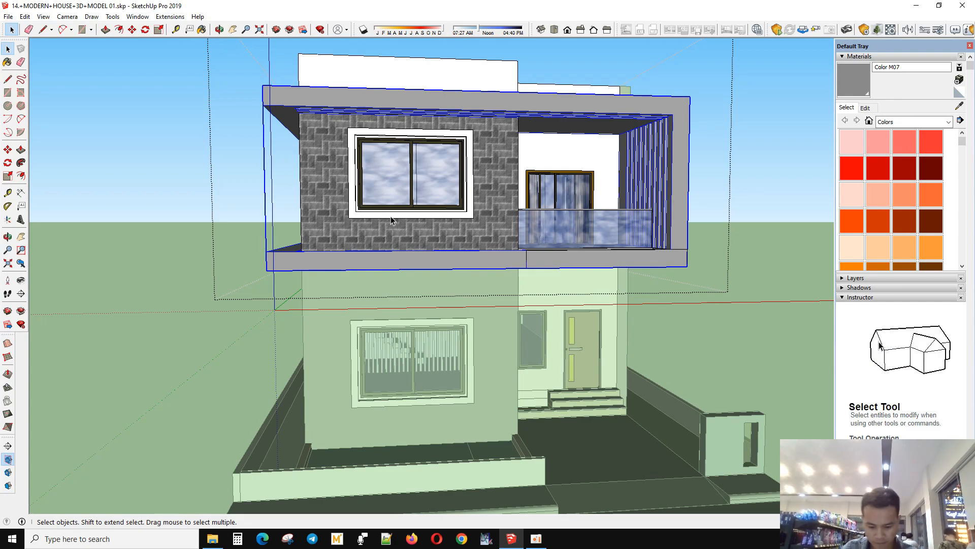
# Step: Place a horizontal guide line about 60 cm below the front parapet's top edge
pyautogui.moveTo(538, 377); pyautogui.dragTo(424, 208, button='middle')
pyautogui.scroll(5, 424, 208)
pyautogui.press('r')
pyautogui.press('t')
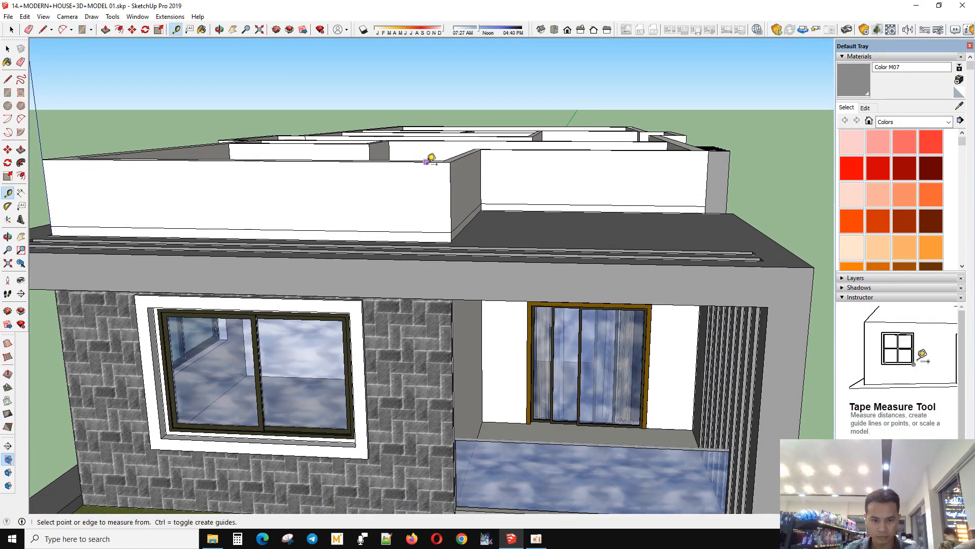
pyautogui.click(431, 159)
pyautogui.press('space')
# Step: Measure from the front parapet's top edge down to the horizontal guide line
pyautogui.moveTo(449, 235); pyautogui.dragTo(406, 188, button='middle')
pyautogui.click(508, 254)
pyautogui.press('t')
pyautogui.click(397, 180)
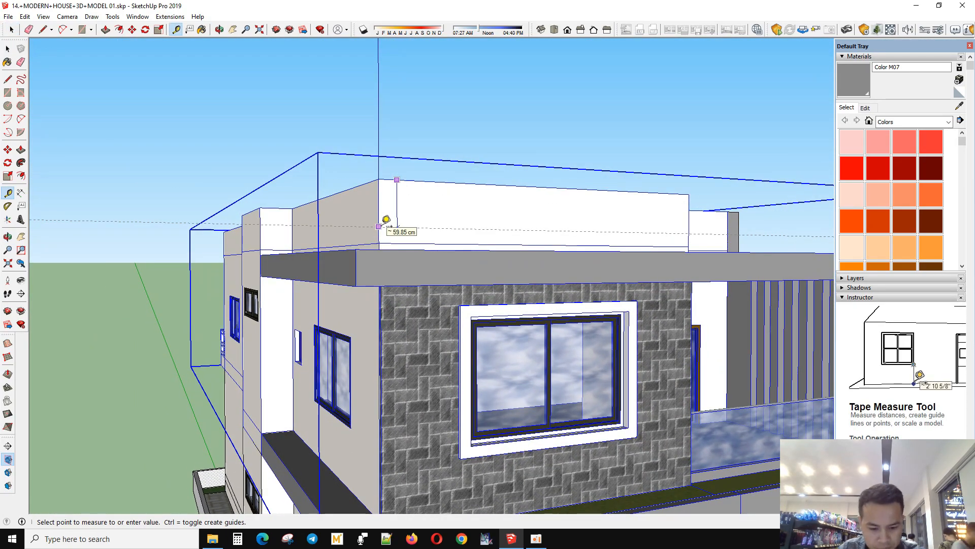
pyautogui.press('space')
# Step: Raise the grey roof canopy with its slatted side frame to the guide line on the parapet
pyautogui.moveTo(386, 219); pyautogui.dragTo(325, 257, button='middle')
pyautogui.doubleClick(325, 257)
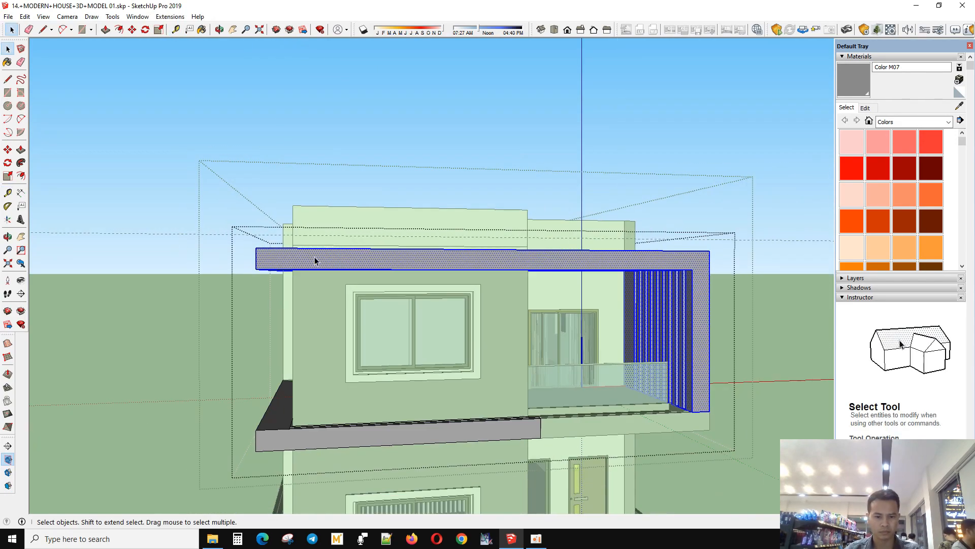
pyautogui.moveTo(776, 296); pyautogui.dragTo(168, 388, button='middle')
pyautogui.scroll(5, 368, 296)
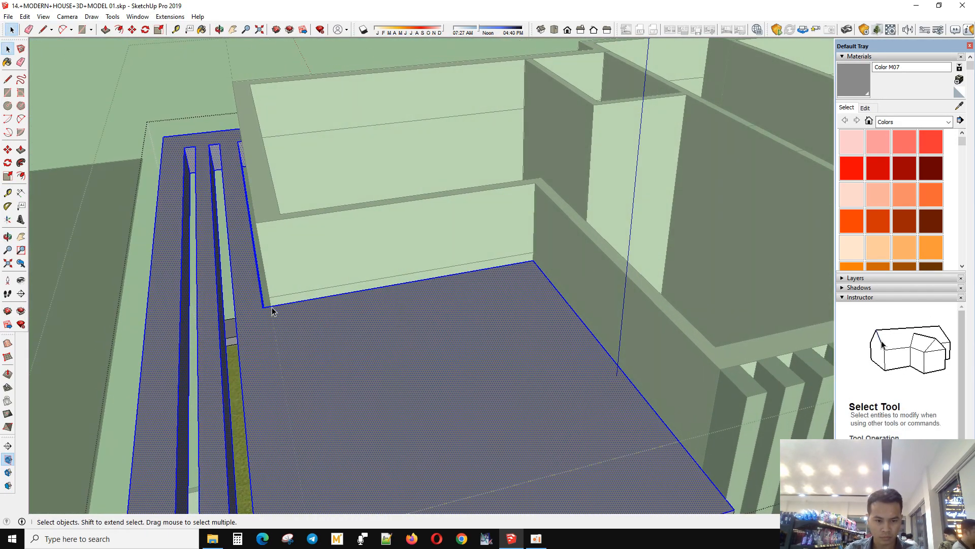
pyautogui.press('m')
pyautogui.moveTo(257, 272); pyautogui.dragTo(381, 213, button='middle')
pyautogui.scroll(-10, 388, 269)
pyautogui.scroll(8, 233, 294)
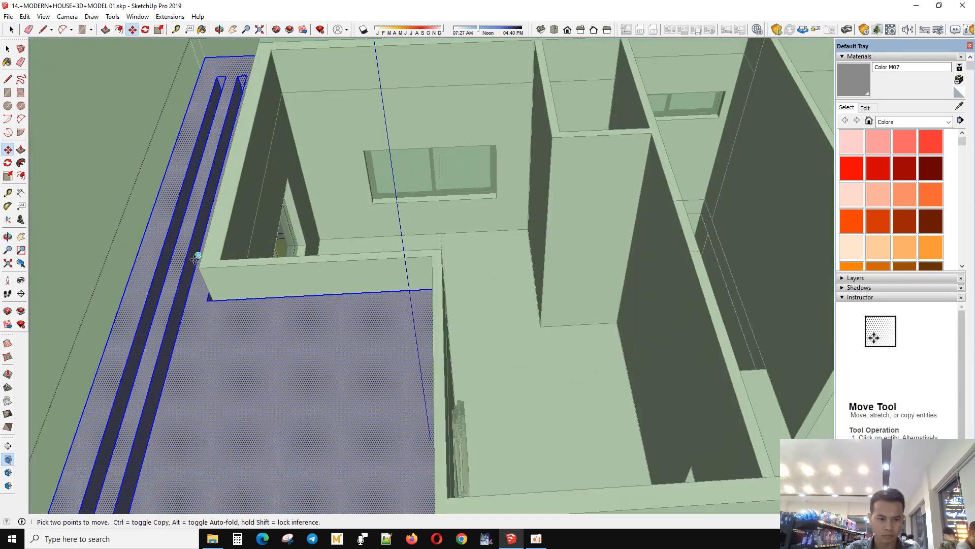
pyautogui.scroll(3, 235, 299)
pyautogui.press('space')
pyautogui.press('p')
pyautogui.moveTo(213, 235); pyautogui.dragTo(458, 229, button='middle')
pyautogui.scroll(-5, 457, 229)
pyautogui.click(229, 184)
pyautogui.moveTo(528, 274); pyautogui.dragTo(487, 259, button='middle')
pyautogui.scroll(6, 481, 193)
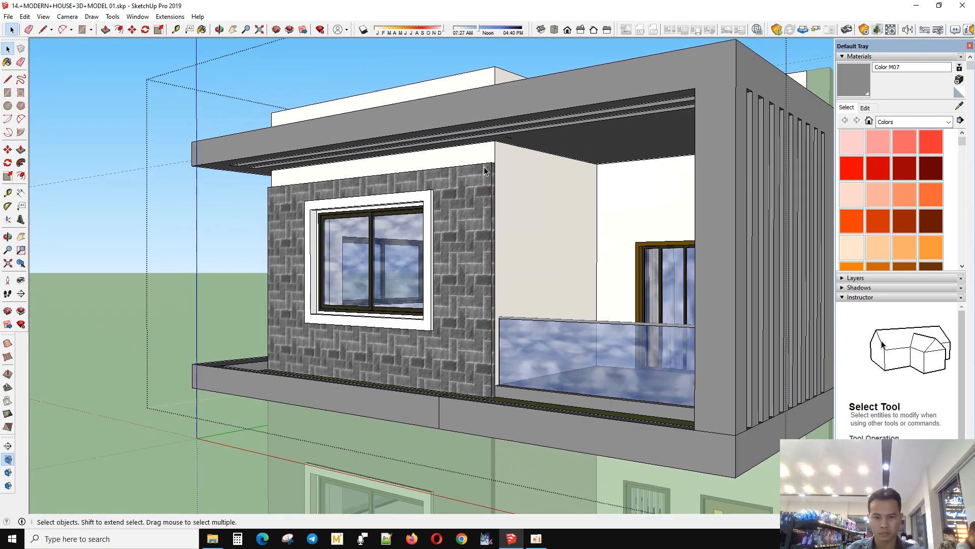
# Step: Extend the upper-floor stone cladding up to the underside of the roof canopy with Push/Pull, and leave the group
pyautogui.doubleClick(481, 198)
pyautogui.tripleClick(481, 198)
pyautogui.scroll(-5, 500, 170)
pyautogui.scroll(8, 487, 203)
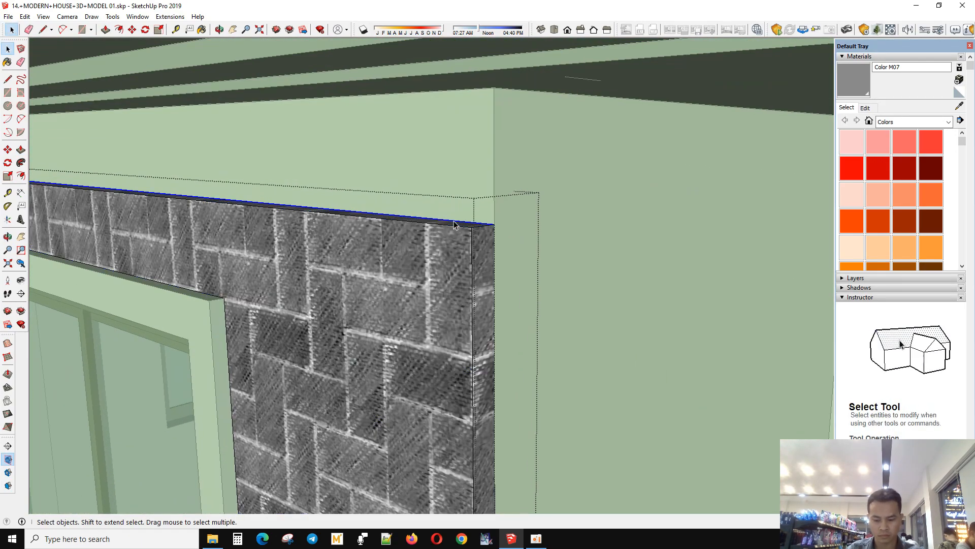
pyautogui.press('p')
pyautogui.scroll(-10, 463, 225)
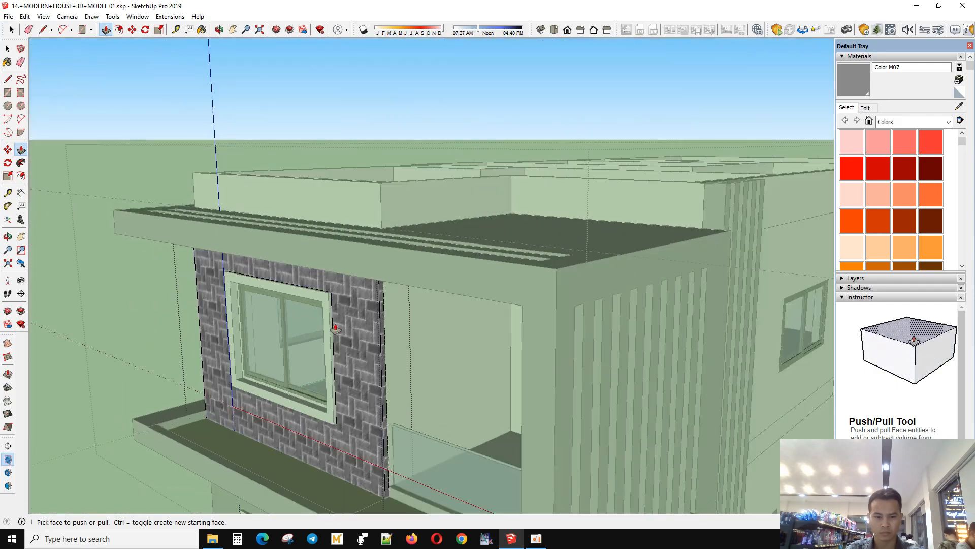
pyautogui.scroll(-8, 335, 329)
pyautogui.moveTo(335, 329); pyautogui.dragTo(436, 244, button='middle')
pyautogui.press('space')
pyautogui.click(297, 139)
# Step: Place vertical guide lines beside the ground-floor window, starting at its surround's outer edge and ending with one offset 5 cm from the previous
pyautogui.scroll(3, 532, 315)
pyautogui.click(531, 380)
pyautogui.scroll(-3, 544, 342)
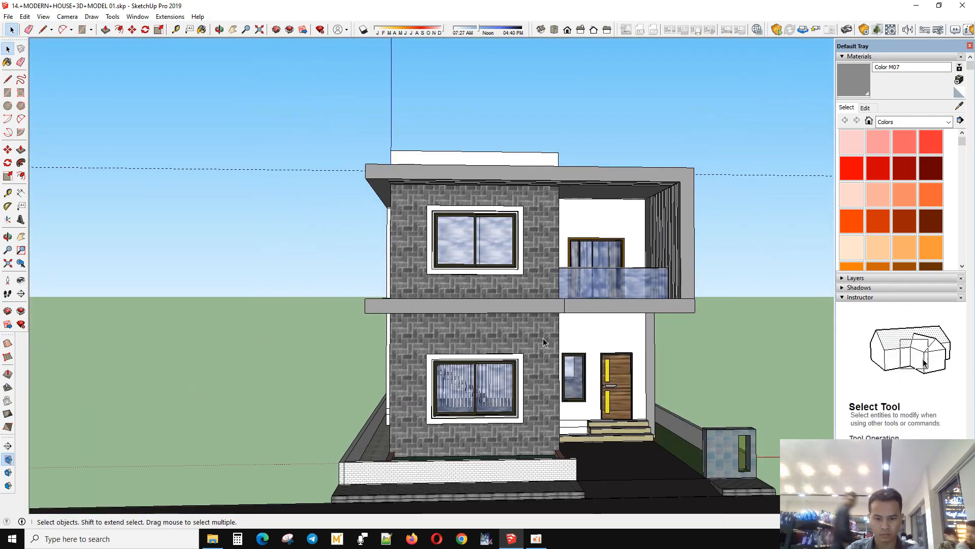
pyautogui.scroll(8, 425, 351)
pyautogui.moveTo(516, 426); pyautogui.dragTo(496, 417, button='middle')
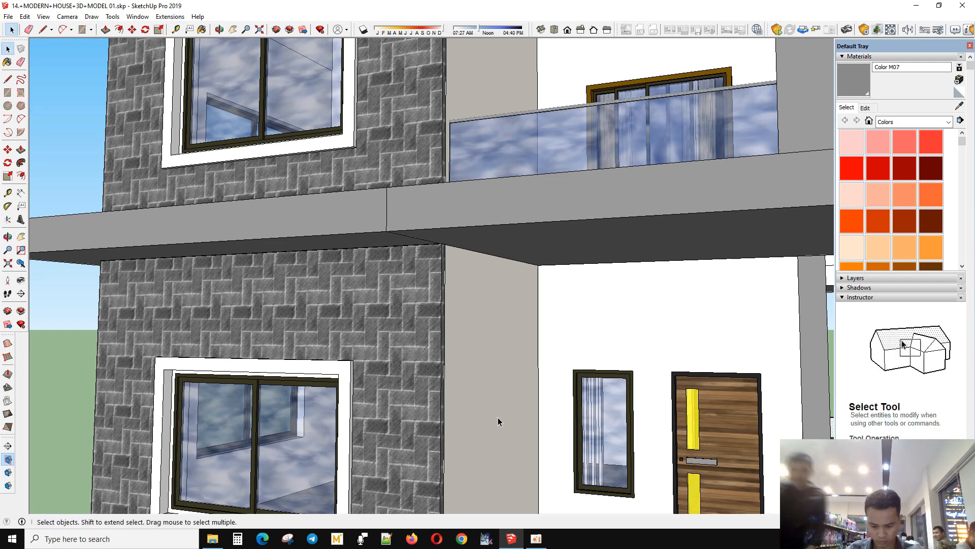
pyautogui.press('t')
pyautogui.click(352, 351)
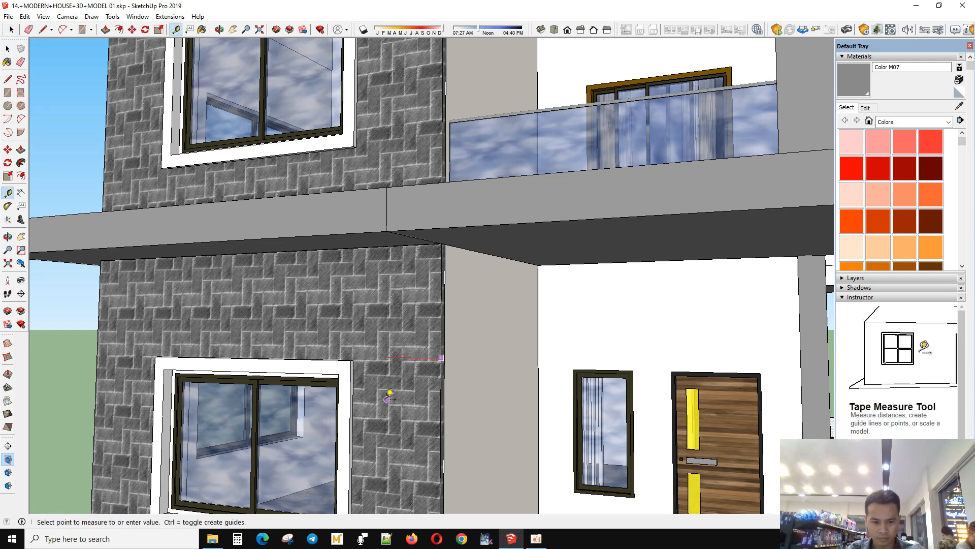
pyautogui.scroll(3, 352, 350)
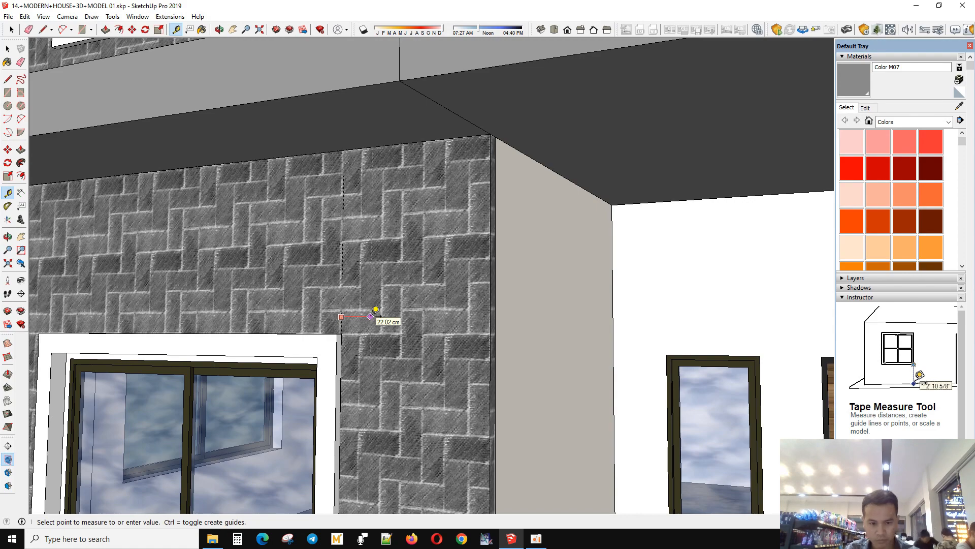
pyautogui.moveTo(370, 316); pyautogui.dragTo(518, 349, button='middle')
pyautogui.scroll(3, 518, 348)
pyautogui.click(481, 309)
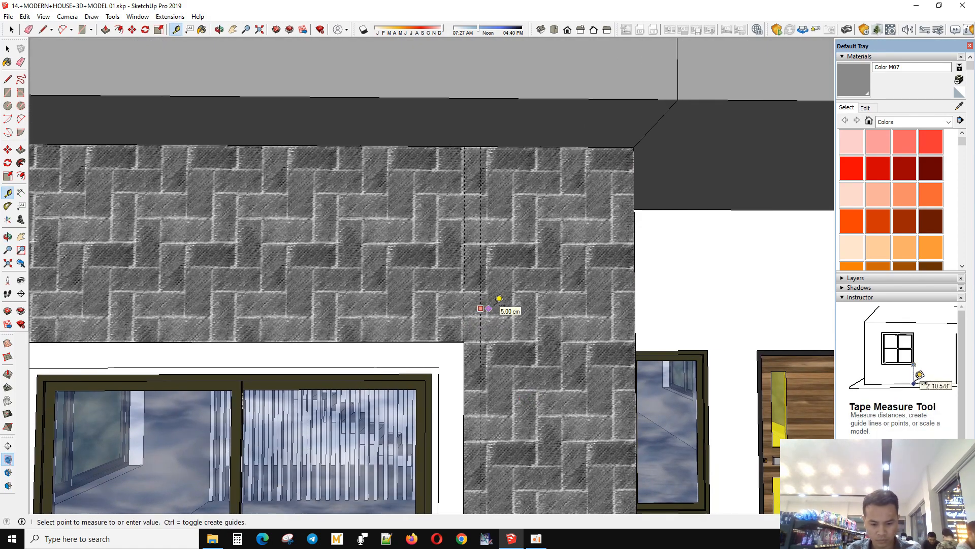
pyautogui.click(488, 308)
pyautogui.press('space')
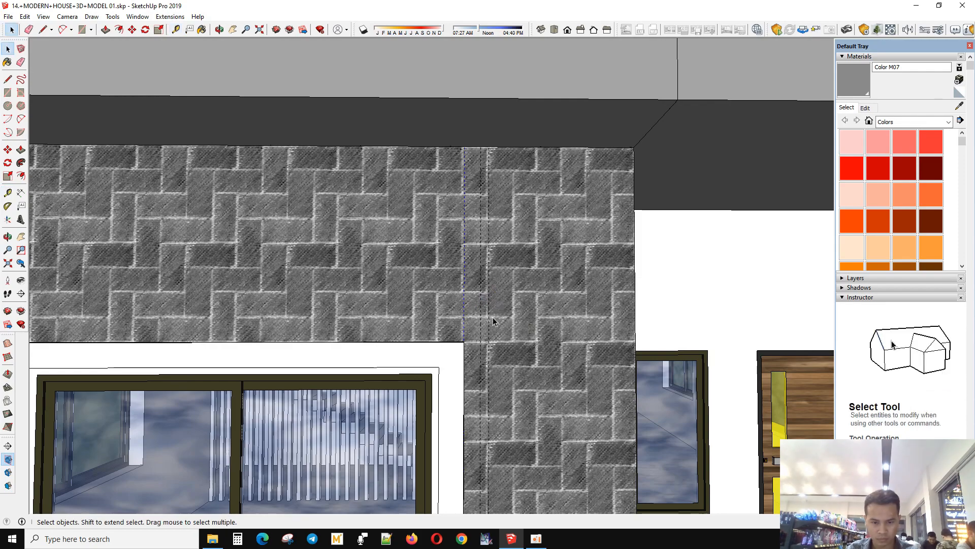
# Step: Copy a vertical guide line to the opposite side of the front windows, just outside their white surrounds
pyautogui.moveTo(493, 321); pyautogui.dragTo(387, 392, button='middle')
pyautogui.press('m')
pyautogui.press('ctrl')
pyautogui.click(387, 391)
pyautogui.scroll(3, 526, 337)
pyautogui.scroll(-3, 318, 322)
pyautogui.moveTo(318, 322); pyautogui.dragTo(242, 374, button='middle')
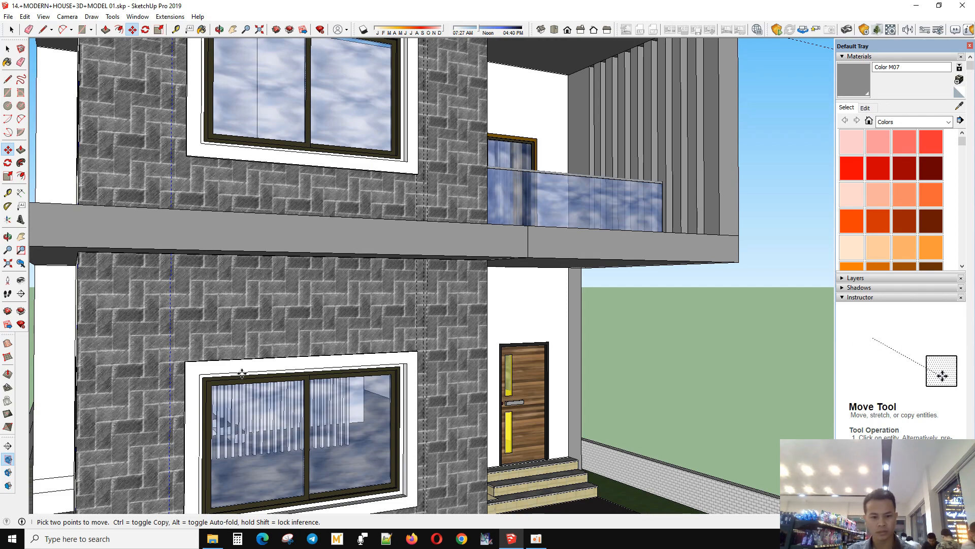
pyautogui.scroll(-3, 310, 367)
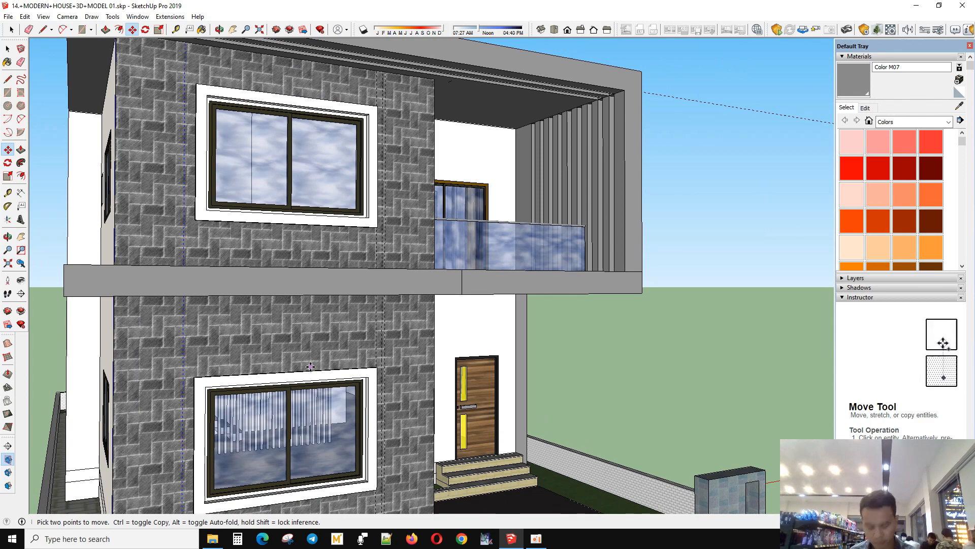
pyautogui.press('space')
# Step: Examine the stone facade and its vertical guide lines around the two front windows
pyautogui.scroll(-3, 311, 366)
pyautogui.moveTo(250, 159); pyautogui.dragTo(345, 168, button='middle')
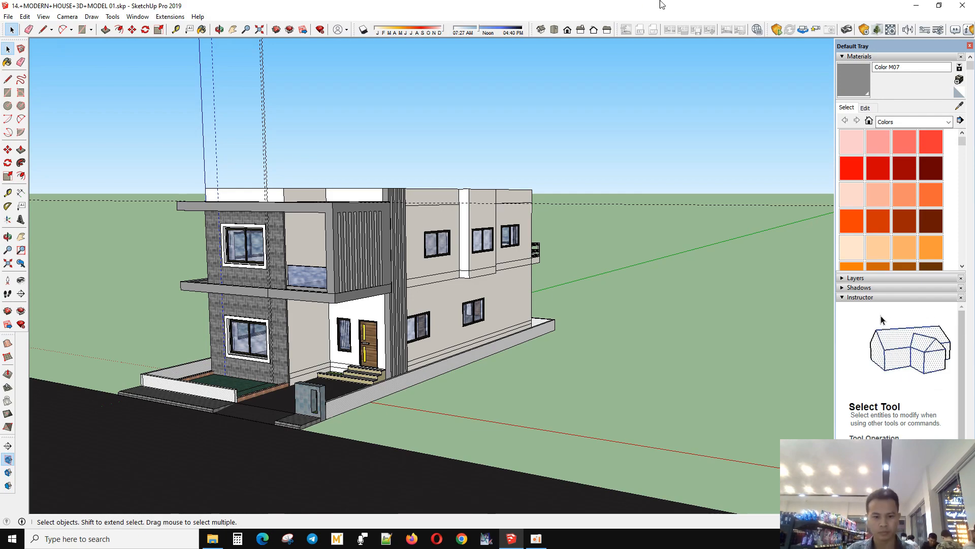
pyautogui.scroll(3, 257, 266)
pyautogui.moveTo(257, 266); pyautogui.dragTo(378, 254, button='middle')
pyautogui.scroll(3, 407, 387)
pyautogui.moveTo(407, 387); pyautogui.dragTo(438, 417, button='middle')
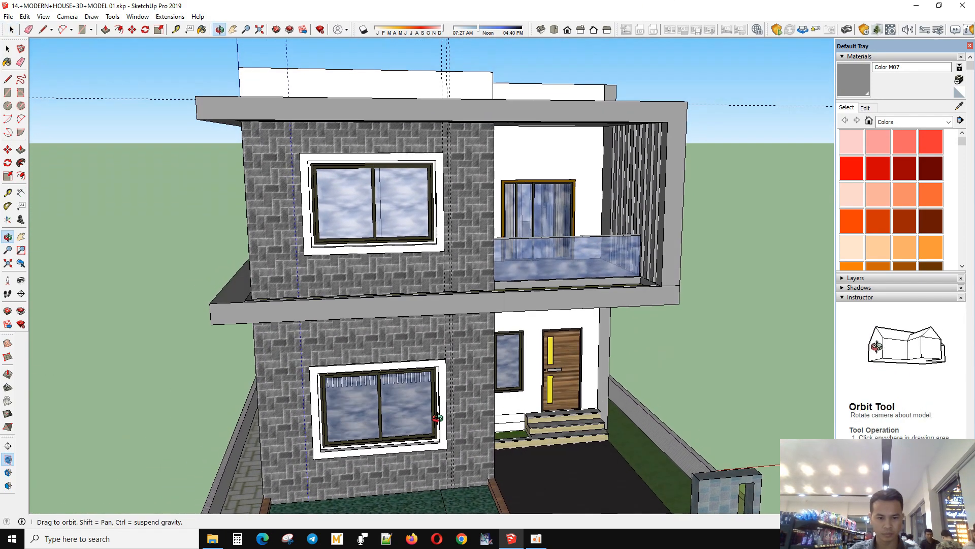
pyautogui.scroll(3, 454, 251)
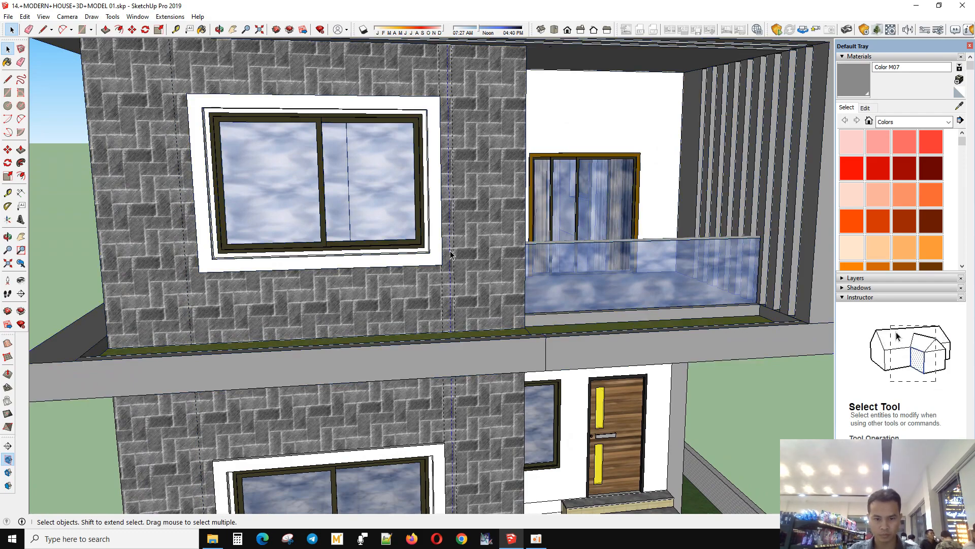
pyautogui.press('r')
pyautogui.moveTo(457, 246); pyautogui.dragTo(363, 298, button='middle')
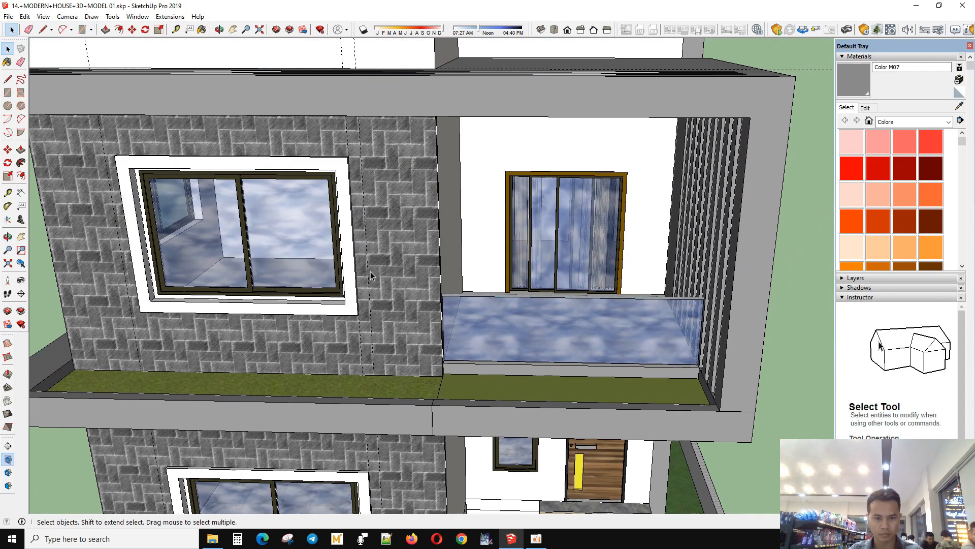
# Step: Add a horizontal guide line slightly above the upper front window's surround
pyautogui.scroll(5, 351, 168)
pyautogui.scroll(1, 355, 194)
pyautogui.press('t')
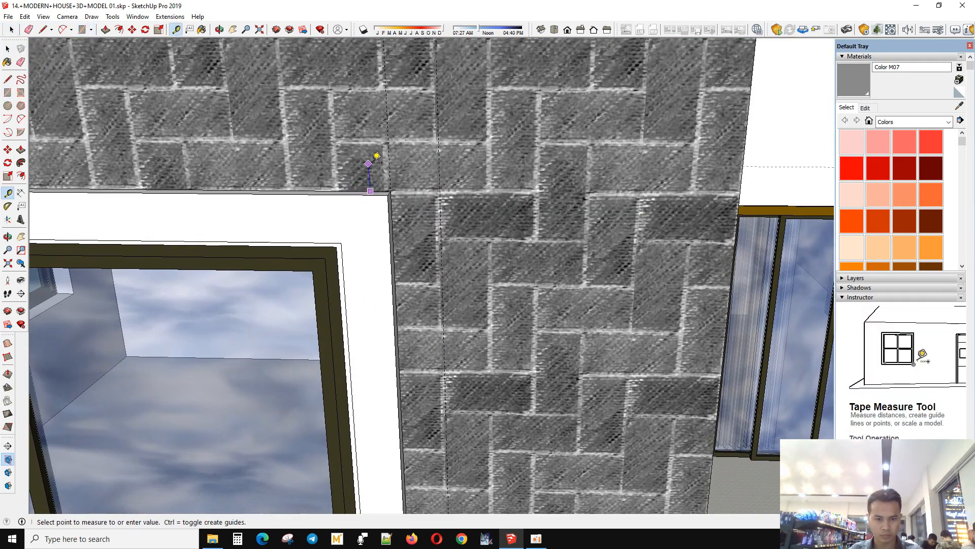
pyautogui.press('space')
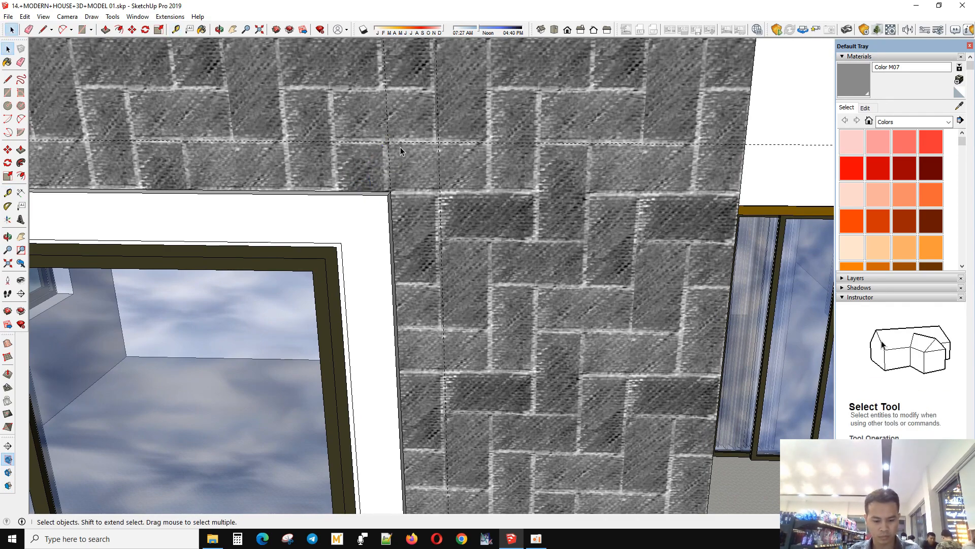
# Step: Draw a rectangle on the stone facade from the guide intersection above the upper window to the wall's base, enclosing both front windows
pyautogui.press('r')
pyautogui.scroll(-5, 158, 145)
pyautogui.scroll(-3, 561, 194)
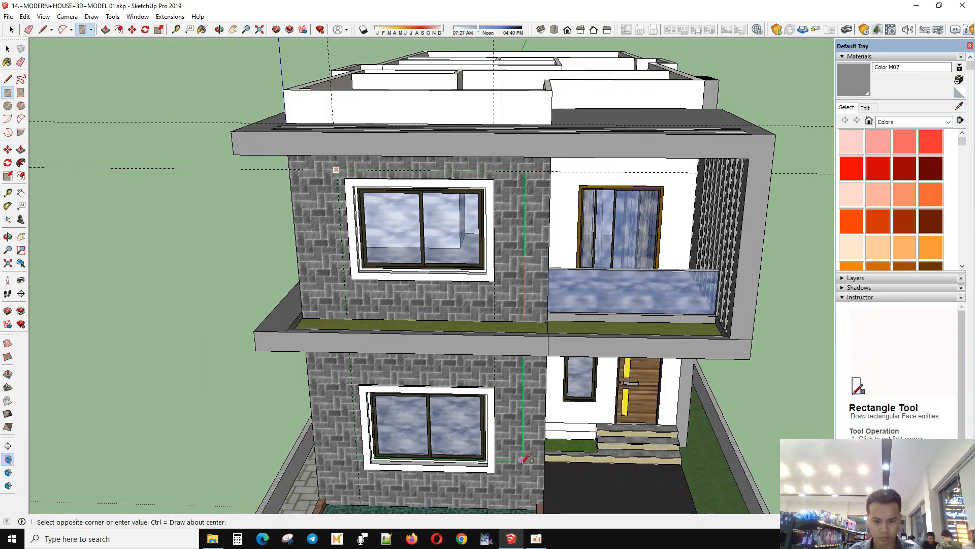
pyautogui.keyDown('shift'); pyautogui.moveTo(527, 460); pyautogui.dragTo(524, 417, button='middle'); pyautogui.keyUp('shift')
pyautogui.scroll(4, 515, 490)
pyautogui.click(481, 463)
# Step: Offset the top and side edges of the rectangle around the front windows outward to outline a frame on the stone facade
pyautogui.press('space')
pyautogui.click(471, 430)
pyautogui.press('f')
pyautogui.click(479, 301)
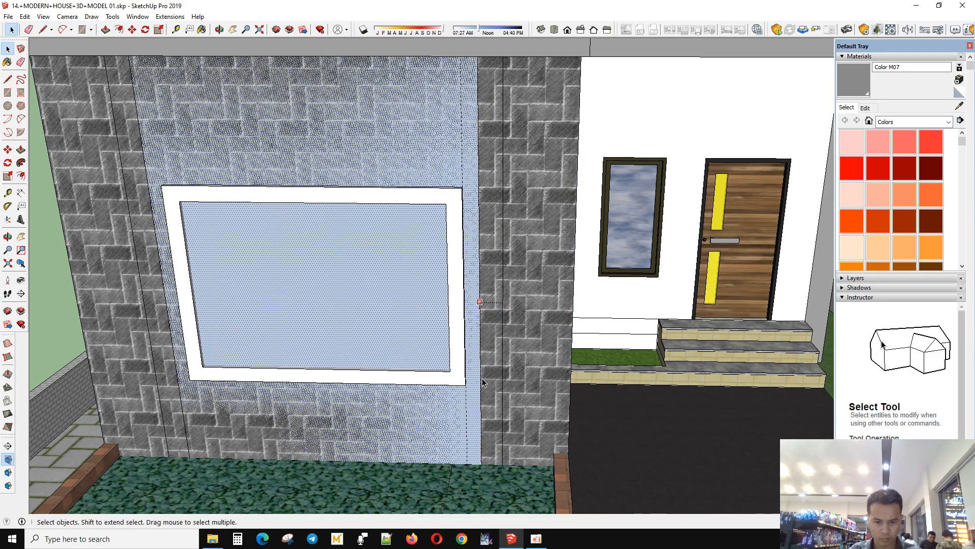
pyautogui.scroll(-5, 483, 382)
pyautogui.scroll(5, 402, 114)
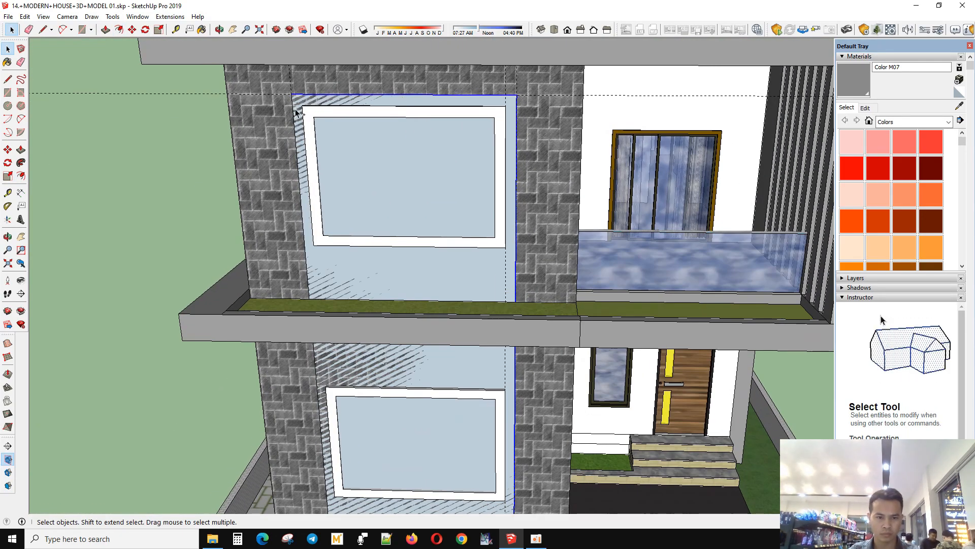
pyautogui.scroll(-4, 386, 238)
pyautogui.moveTo(412, 277); pyautogui.dragTo(441, 176, button='middle')
pyautogui.scroll(4, 443, 160)
pyautogui.scroll(-3, 440, 214)
pyautogui.moveTo(438, 220); pyautogui.dragTo(430, 145, button='middle')
pyautogui.scroll(3, 428, 135)
pyautogui.press('f')
pyautogui.click(415, 148)
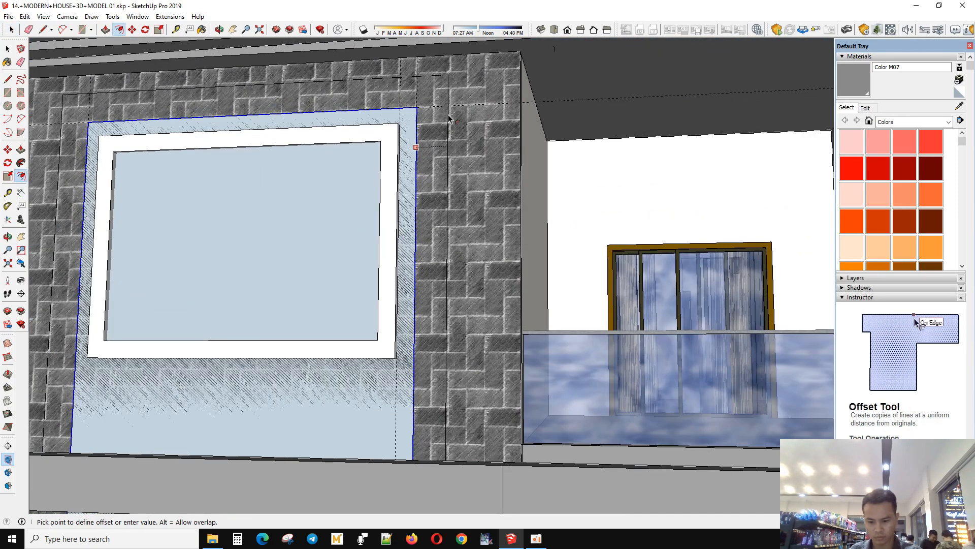
pyautogui.scroll(-8, 452, 127)
pyautogui.press('space')
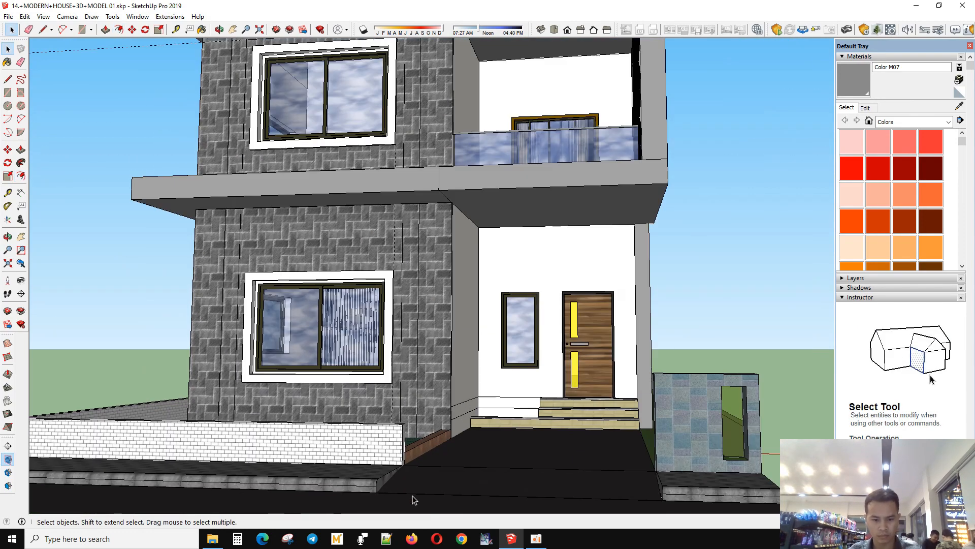
# Step: Close the foot of the frame outline with a line along the base of the stone wall
pyautogui.scroll(5, 414, 490)
pyautogui.press('l')
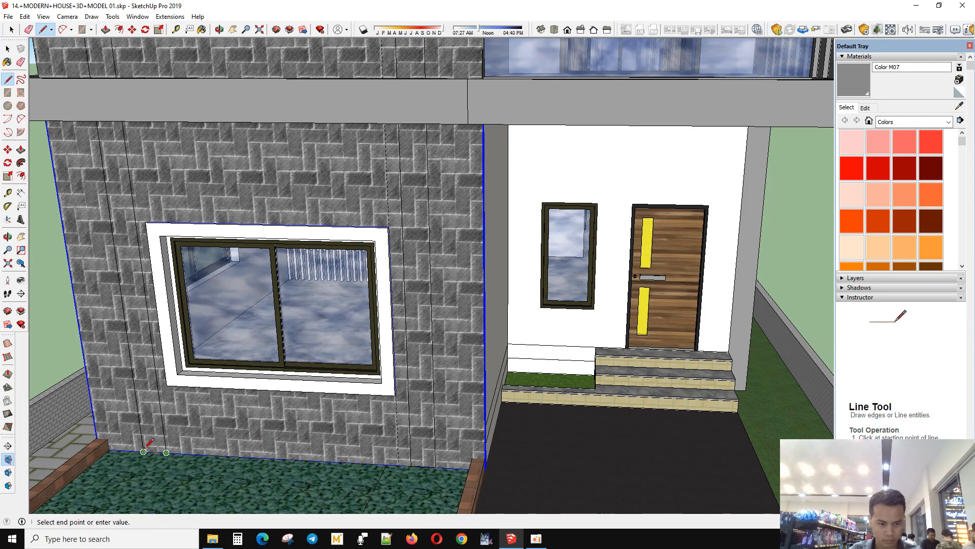
pyautogui.press('space')
# Step: Extrude the frame outline outward from the facade so it stands proud around both front windows
pyautogui.scroll(-4, 309, 428)
pyautogui.scroll(3, 358, 222)
pyautogui.press('p')
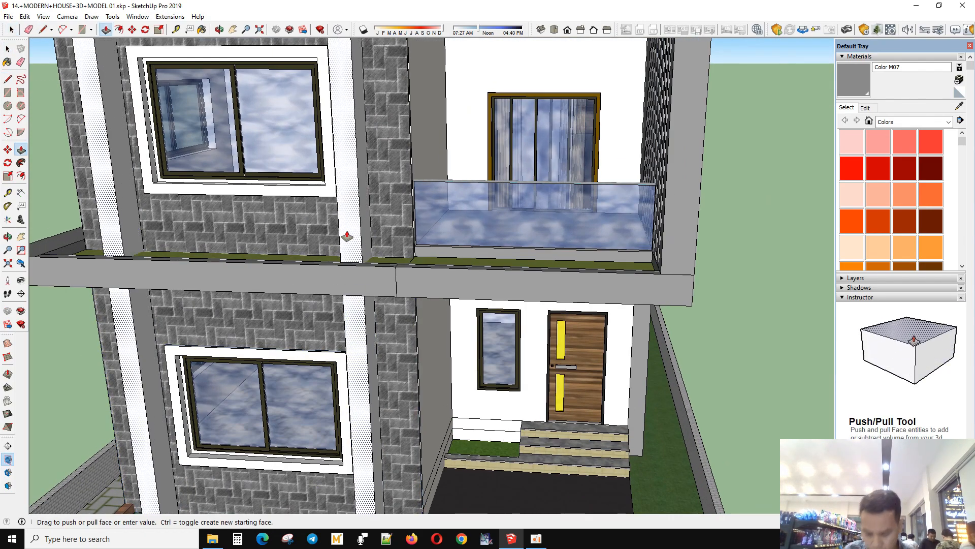
pyautogui.scroll(-3, 394, 277)
pyautogui.moveTo(394, 276); pyautogui.dragTo(331, 309, button='middle')
pyautogui.scroll(3, 331, 310)
pyautogui.scroll(1, 331, 310)
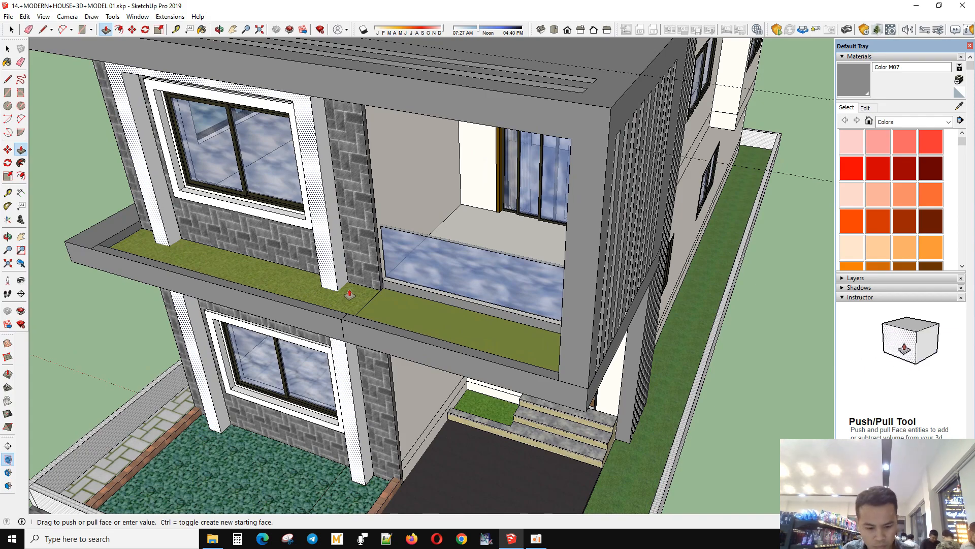
pyautogui.click(350, 294)
# Step: Open the grass planter ledge for editing and move its entrance-side end back to the inner side of the frame's leg
pyautogui.scroll(-3, 350, 293)
pyautogui.moveTo(350, 293); pyautogui.dragTo(441, 178, button='middle')
pyautogui.press('space')
pyautogui.moveTo(384, 204); pyautogui.dragTo(376, 248, button='middle')
pyautogui.scroll(3, 396, 251)
pyautogui.moveTo(442, 249); pyautogui.dragTo(429, 351, button='middle')
pyautogui.scroll(3, 456, 377)
pyautogui.scroll(2, 508, 352)
pyautogui.doubleClick(430, 351)
pyautogui.tripleClick(431, 349)
pyautogui.moveTo(535, 446); pyautogui.dragTo(537, 448)
pyautogui.scroll(3, 447, 342)
pyautogui.moveTo(447, 341); pyautogui.dragTo(531, 312, button='middle')
pyautogui.scroll(2, 534, 310)
pyautogui.moveTo(542, 287); pyautogui.dragTo(415, 327)
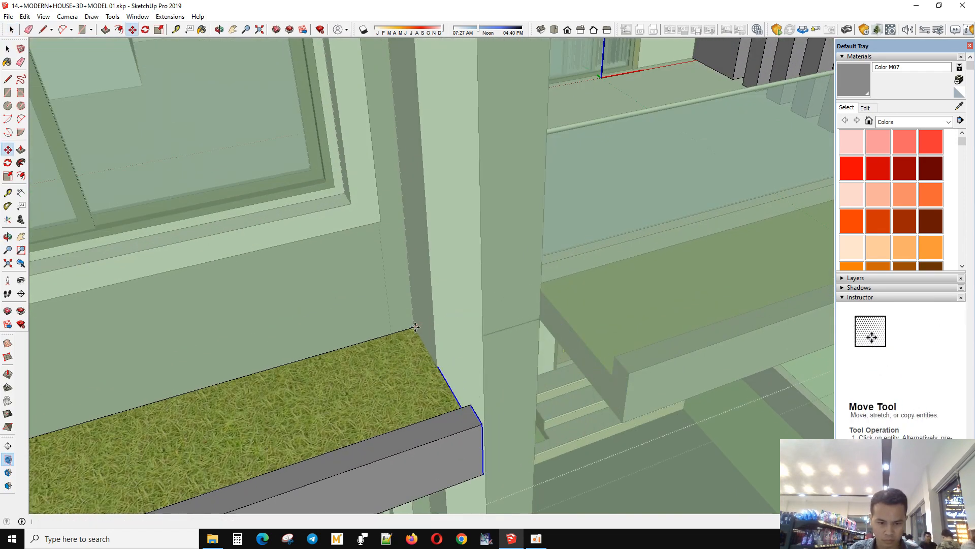
# Step: Copy the planter's inner corner edge and extrude a raised rim across its entrance-side end to the wall
pyautogui.scroll(-3, 417, 327)
pyautogui.moveTo(416, 327); pyautogui.dragTo(609, 402, button='middle')
pyautogui.scroll(-3, 294, 371)
pyautogui.scroll(5, 670, 452)
pyautogui.moveTo(671, 453); pyautogui.dragTo(706, 326, button='middle')
pyautogui.scroll(1, 706, 325)
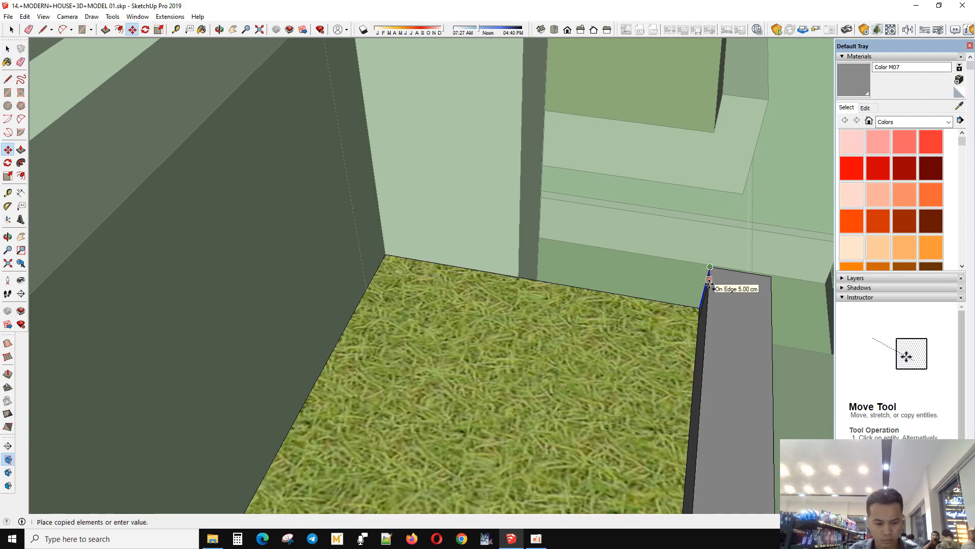
pyautogui.scroll(-3, 703, 308)
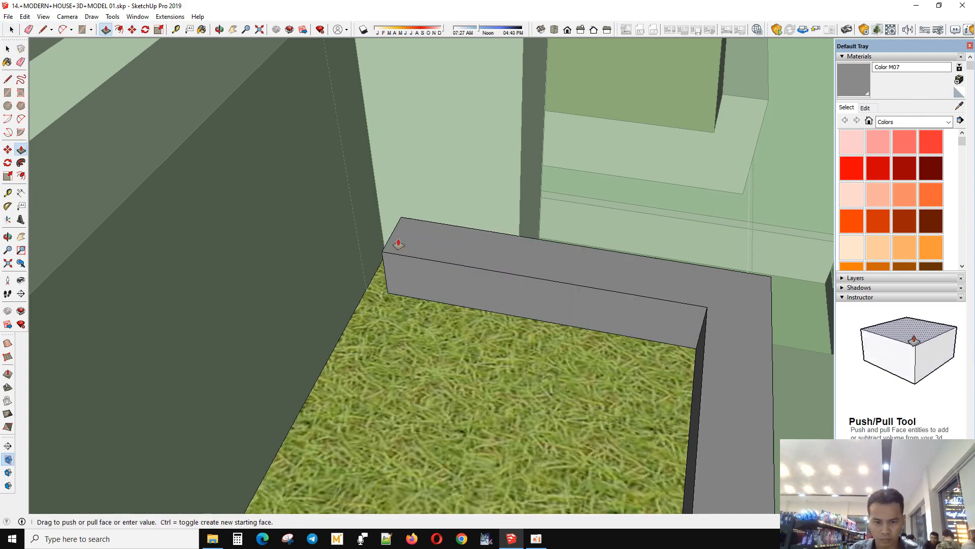
pyautogui.scroll(-3, 397, 239)
pyautogui.moveTo(396, 239); pyautogui.dragTo(500, 311, button='middle')
# Step: Split the planter's front face with a vertical line near the house corner and push the corner section back
pyautogui.scroll(8, 324, 235)
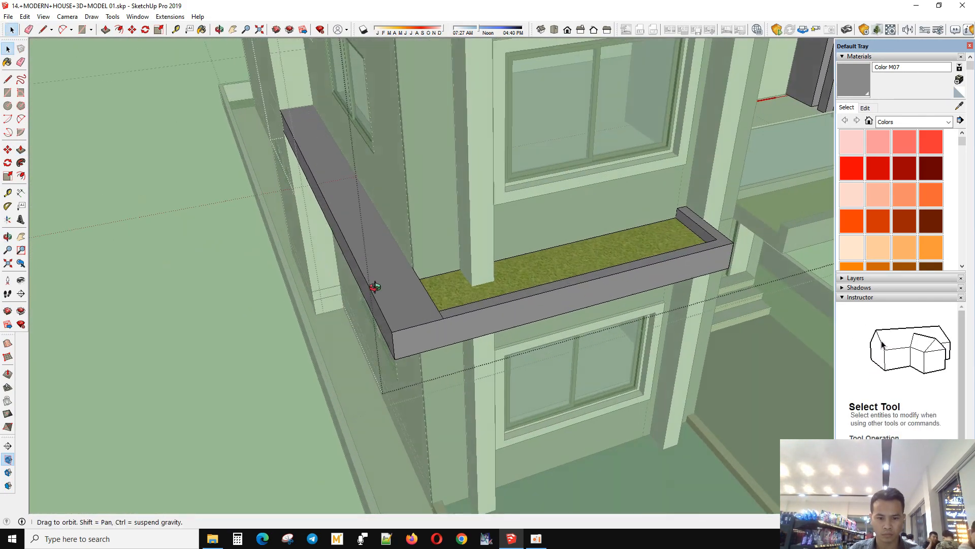
pyautogui.click(235, 411)
pyautogui.press('l')
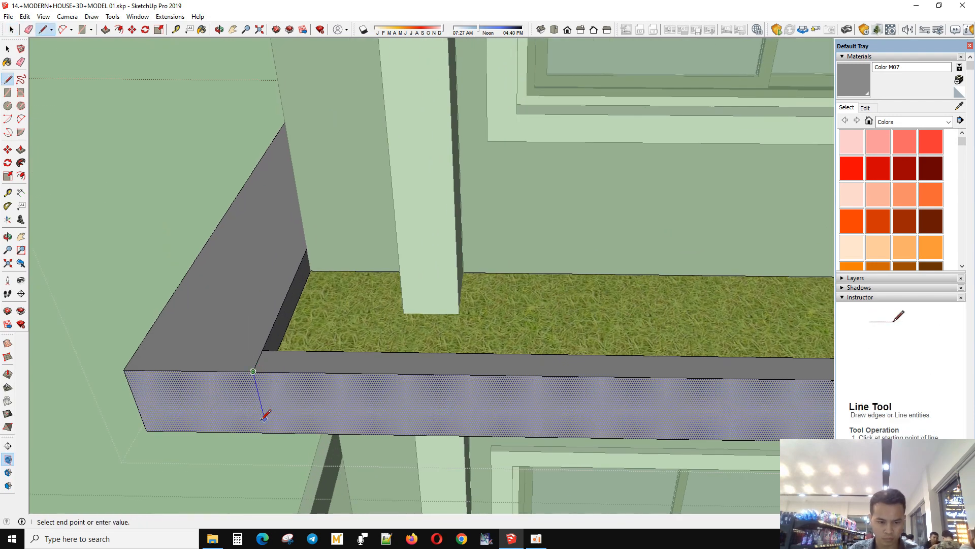
pyautogui.click(268, 432)
pyautogui.press('space')
pyautogui.press('p')
pyautogui.moveTo(227, 410); pyautogui.dragTo(338, 274)
pyautogui.click(338, 274)
# Step: Cut away the rest of the ledge at the house corner and delete the leftover face, separating planter and side ledge
pyautogui.press('space')
pyautogui.moveTo(339, 274); pyautogui.dragTo(525, 387, button='middle')
pyautogui.press('p')
pyautogui.moveTo(436, 335); pyautogui.dragTo(352, 271)
pyautogui.press('space')
pyautogui.doubleClick(463, 326)
pyautogui.press('Delete')
# Step: Select the planter's cut end and shorten it to the inner side of the frame's corner-side leg
pyautogui.scroll(-2, 472, 330)
pyautogui.moveTo(533, 340); pyautogui.dragTo(256, 273, button='middle')
pyautogui.moveTo(256, 273); pyautogui.dragTo(283, 300)
pyautogui.moveTo(284, 300); pyautogui.dragTo(575, 352, button='middle')
pyautogui.moveTo(535, 172); pyautogui.dragTo(724, 354)
pyautogui.moveTo(723, 355); pyautogui.dragTo(523, 384, button='middle')
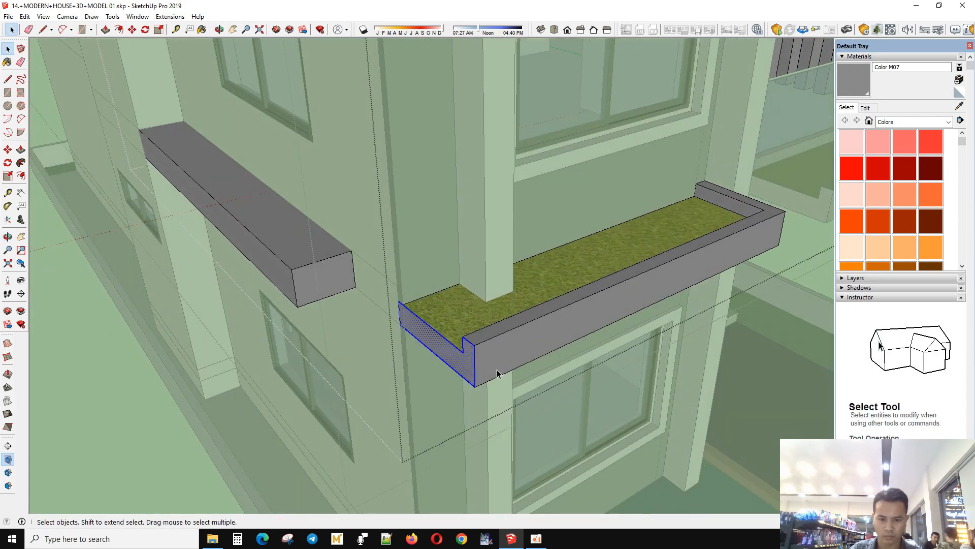
pyautogui.scroll(4, 514, 305)
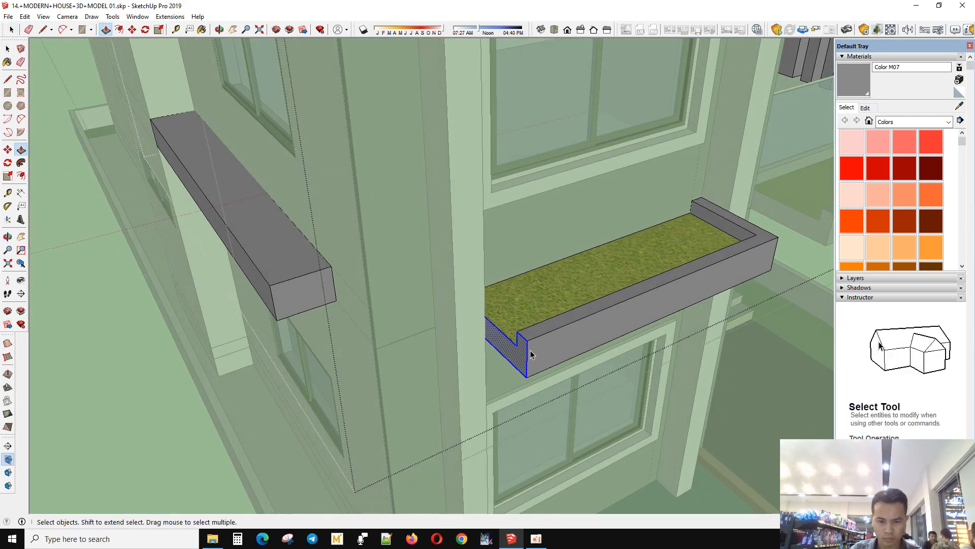
# Step: Copy the rim's edge at the planter's cut end and extrude a matching raised rim across to the wall
pyautogui.press('space')
pyautogui.scroll(2, 513, 337)
pyautogui.press('m')
pyautogui.press('ctrl')
pyautogui.click(515, 325)
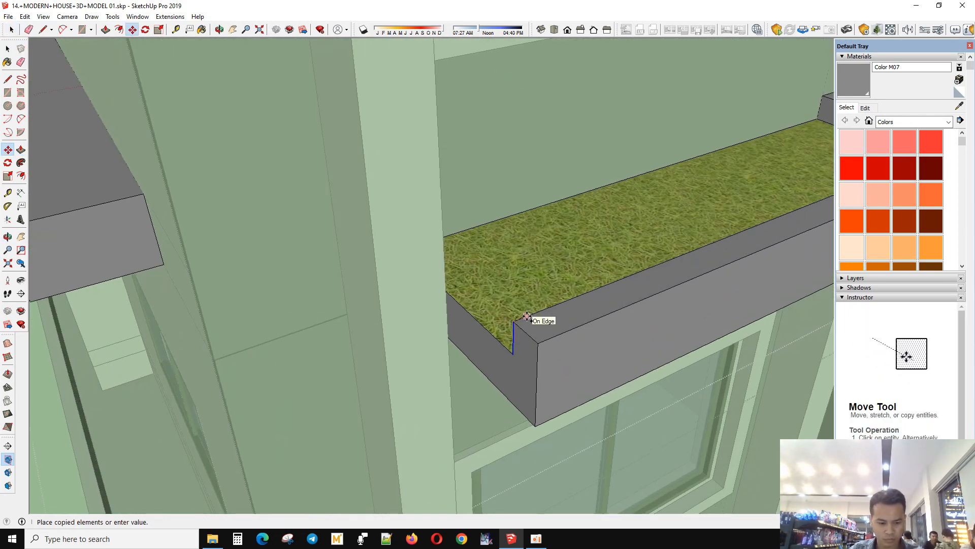
pyautogui.moveTo(527, 317); pyautogui.dragTo(777, 375, button='middle')
pyautogui.scroll(4, 789, 250)
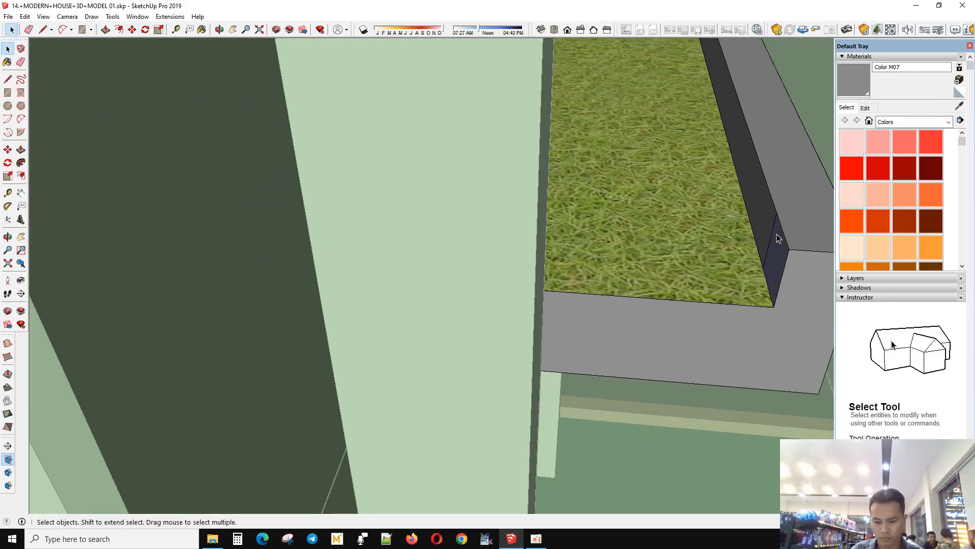
pyautogui.moveTo(789, 249); pyautogui.dragTo(685, 414, button='middle')
pyautogui.click(621, 147)
pyautogui.moveTo(620, 146); pyautogui.dragTo(501, 270, button='middle')
pyautogui.press('space')
# Step: Open the upper-floor stone cladding for editing and Push/Pull its lower end at the house corner down past the removed ledge
pyautogui.scroll(-6, 342, 236)
pyautogui.scroll(-5, 501, 270)
pyautogui.moveTo(528, 381); pyautogui.dragTo(645, 233, button='middle')
pyautogui.scroll(-3, 555, 292)
pyautogui.scroll(3, 672, 303)
pyautogui.scroll(4, 645, 233)
pyautogui.scroll(1, 556, 213)
pyautogui.click(465, 279)
pyautogui.moveTo(459, 284); pyautogui.dragTo(365, 276, button='middle')
pyautogui.scroll(-2, 508, 249)
pyautogui.scroll(1, 498, 262)
pyautogui.tripleClick(492, 269)
pyautogui.press('p')
pyautogui.scroll(2, 481, 261)
pyautogui.click(487, 252)
pyautogui.press('space')
# Step: Push/Pull the remaining parts of the upper-floor stone cladding around the frame's legs at ledge level
pyautogui.click(370, 226)
pyautogui.scroll(-2, 370, 226)
pyautogui.moveTo(370, 226); pyautogui.dragTo(451, 219, button='middle')
pyautogui.scroll(2, 399, 230)
pyautogui.tripleClick(400, 230)
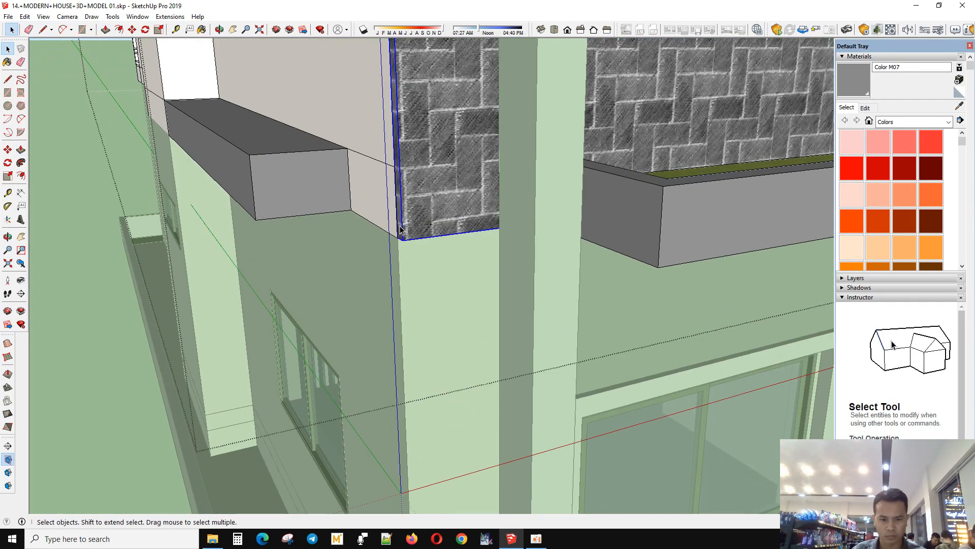
pyautogui.press('p')
pyautogui.moveTo(440, 206); pyautogui.dragTo(289, 193, button='middle')
pyautogui.click(673, 218)
pyautogui.click(234, 185)
pyautogui.click(527, 276)
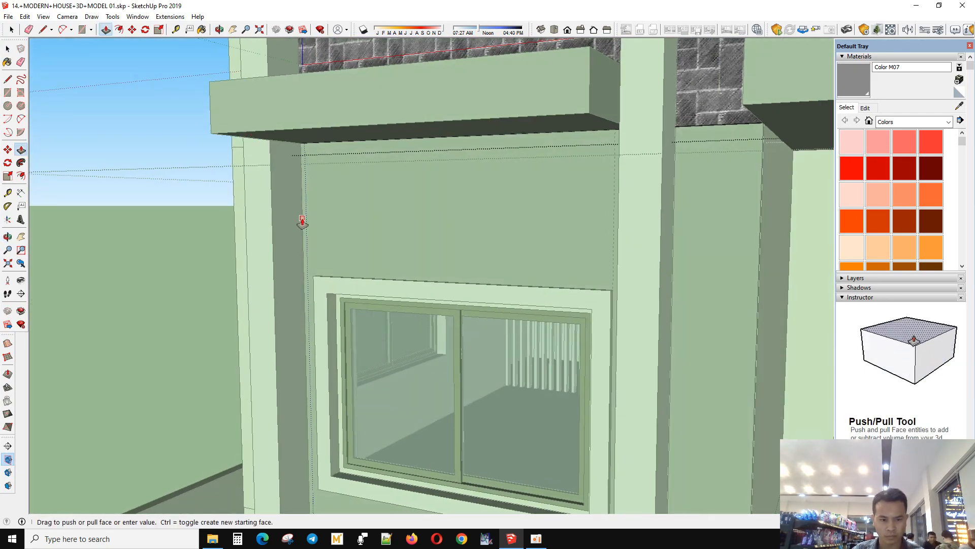
pyautogui.click(302, 220)
# Step: Open the lower-floor stone cladding for editing and Push/Pull its part beside the frame's entrance-side leg
pyautogui.scroll(-5, 341, 398)
pyautogui.moveTo(341, 398); pyautogui.dragTo(435, 311, button='middle')
pyautogui.scroll(3, 471, 294)
pyautogui.press('space')
pyautogui.click(480, 274)
pyautogui.press('p')
pyautogui.moveTo(492, 266); pyautogui.dragTo(198, 269, button='middle')
pyautogui.press('space')
pyautogui.click(432, 247)
pyautogui.scroll(-5, 653, 334)
pyautogui.press('space')
pyautogui.scroll(6, 313, 316)
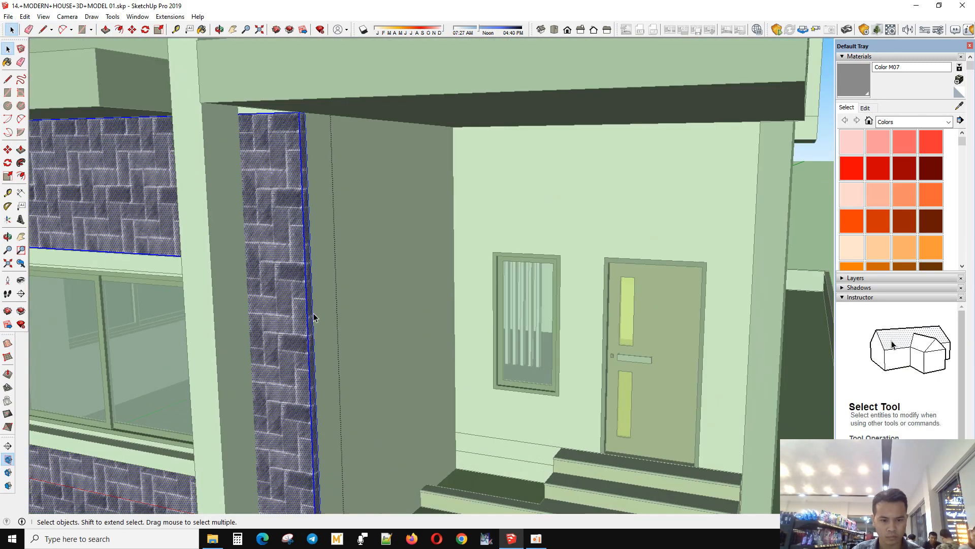
pyautogui.press('p')
pyautogui.scroll(-3, 313, 317)
# Step: Open the ledge for editing again and measure the width of the side ledge
pyautogui.moveTo(313, 317); pyautogui.dragTo(393, 352, button='middle')
pyautogui.scroll(-3, 393, 351)
pyautogui.press('space')
pyautogui.scroll(-5, 393, 352)
pyautogui.scroll(2, 372, 295)
pyautogui.moveTo(372, 294); pyautogui.dragTo(430, 332, button='middle')
pyautogui.scroll(3, 430, 331)
pyautogui.doubleClick(430, 332)
pyautogui.scroll(2, 430, 332)
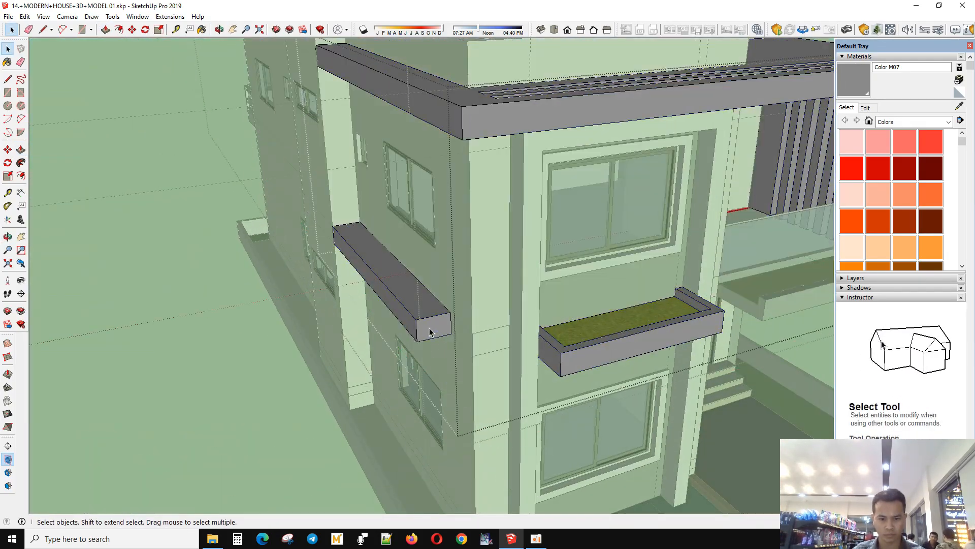
pyautogui.press('space')
pyautogui.scroll(3, 468, 354)
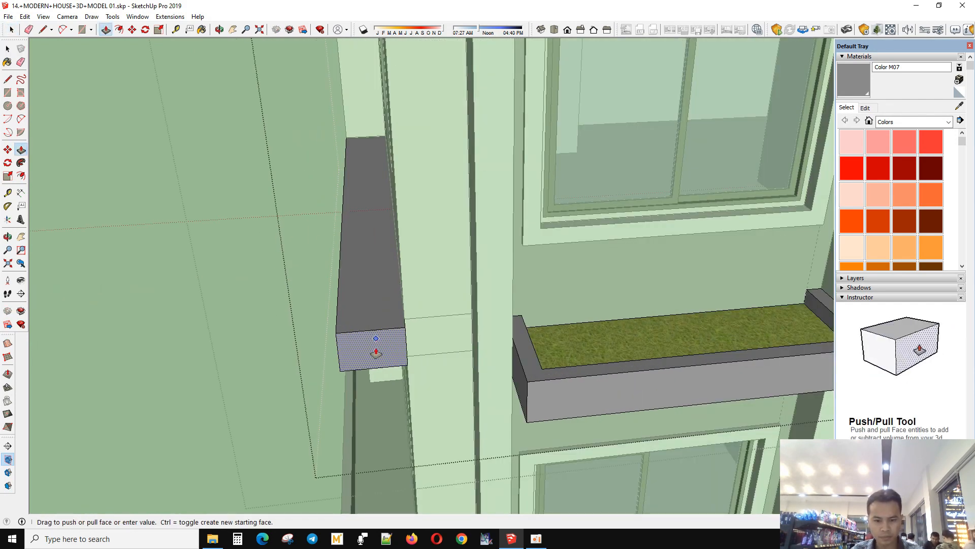
pyautogui.press('t')
pyautogui.moveTo(376, 352); pyautogui.dragTo(476, 321, button='middle')
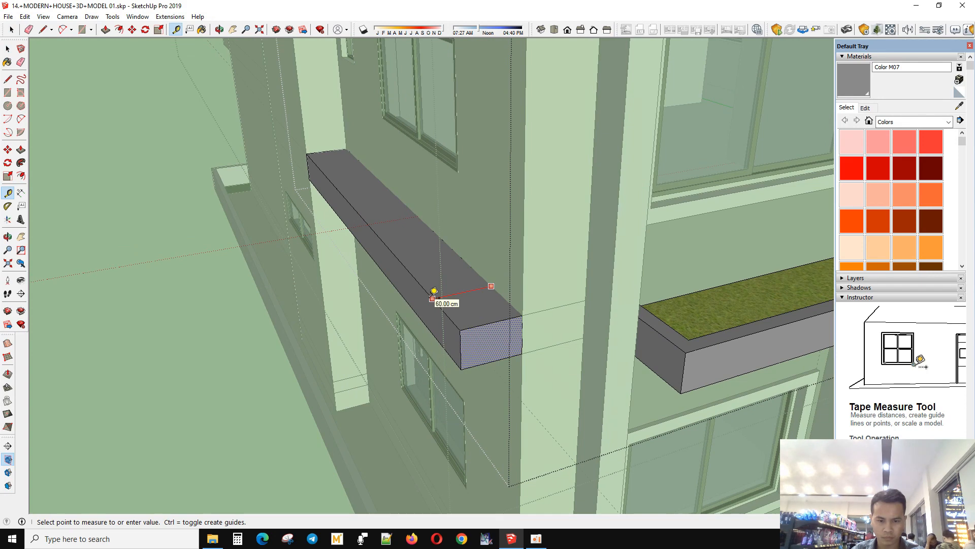
pyautogui.press('space')
# Step: Extend the side ledge's end past the house corner and split its inner side with a line at the corner
pyautogui.moveTo(432, 297); pyautogui.dragTo(355, 333, button='middle')
pyautogui.press('p')
pyautogui.moveTo(340, 375); pyautogui.dragTo(244, 349, button='middle')
pyautogui.press('space')
pyautogui.scroll(2, 254, 325)
pyautogui.press('l')
pyautogui.click(272, 334)
pyautogui.press('space')
# Step: Extrude the split part of the side ledge around the house corner to the outer side of the frame's leg
pyautogui.moveTo(303, 305); pyautogui.dragTo(492, 342, button='middle')
pyautogui.press('space')
pyautogui.press('p')
pyautogui.moveTo(391, 428); pyautogui.dragTo(448, 313, button='middle')
pyautogui.press('space')
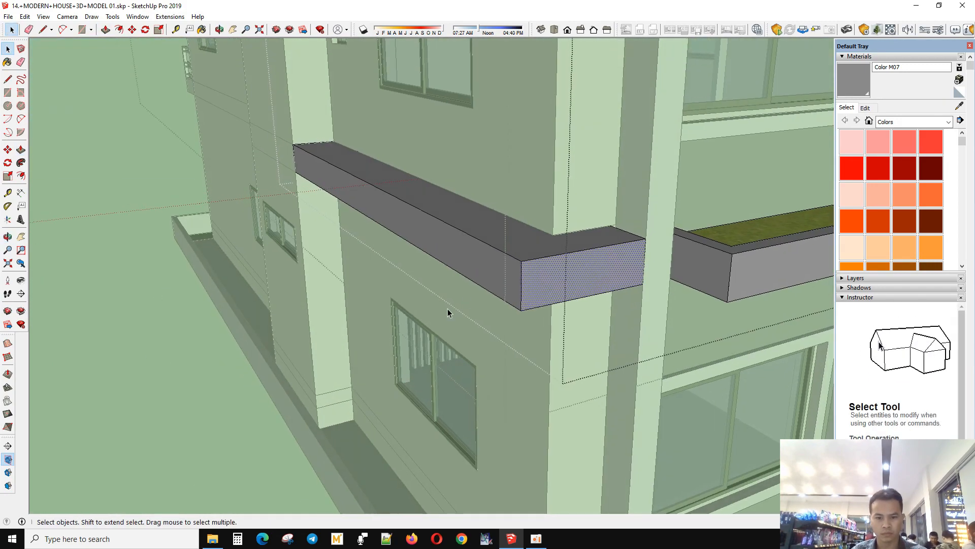
# Step: Leave the side ledge and group the raised frame around the front windows
pyautogui.moveTo(492, 291); pyautogui.dragTo(698, 429, button='middle')
pyautogui.scroll(3, 617, 340)
pyautogui.scroll(-5, 506, 325)
pyautogui.moveTo(506, 325); pyautogui.dragTo(473, 355, button='middle')
pyautogui.scroll(3, 574, 445)
pyautogui.click(472, 355)
pyautogui.rightClick(468, 350)
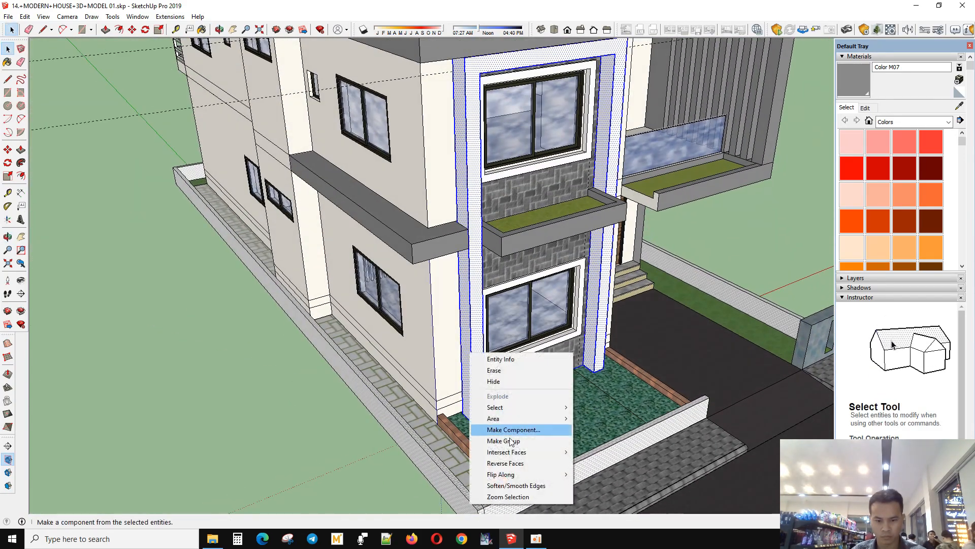
pyautogui.click(462, 405)
pyautogui.scroll(3, 462, 404)
pyautogui.scroll(4, 462, 405)
pyautogui.press('m')
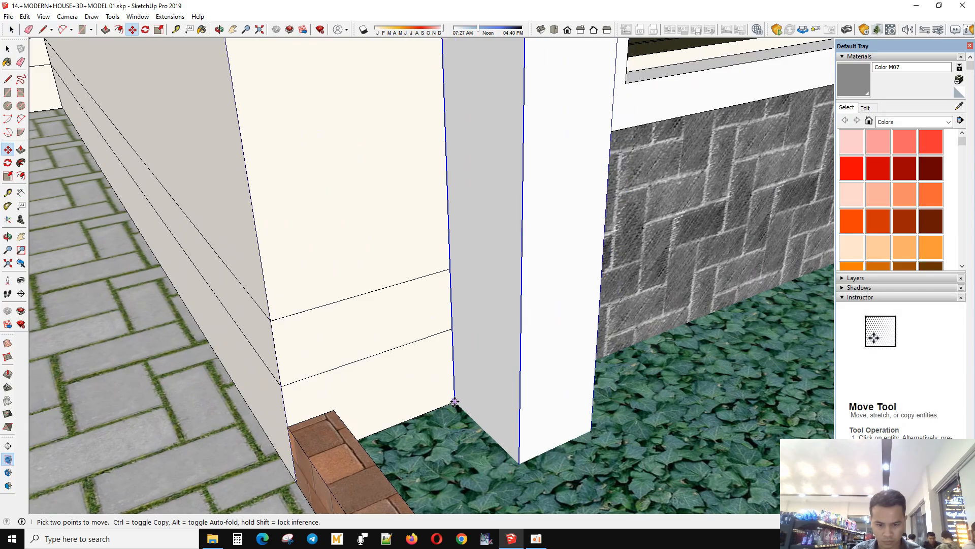
pyautogui.press('space')
# Step: Open the balcony planter for editing and Push/Pull its open end outward toward the window frame's leg
pyautogui.scroll(-5, 461, 423)
pyautogui.scroll(-5, 461, 423)
pyautogui.moveTo(460, 423); pyautogui.dragTo(508, 315, button='middle')
pyautogui.scroll(3, 393, 240)
pyautogui.scroll(6, 553, 338)
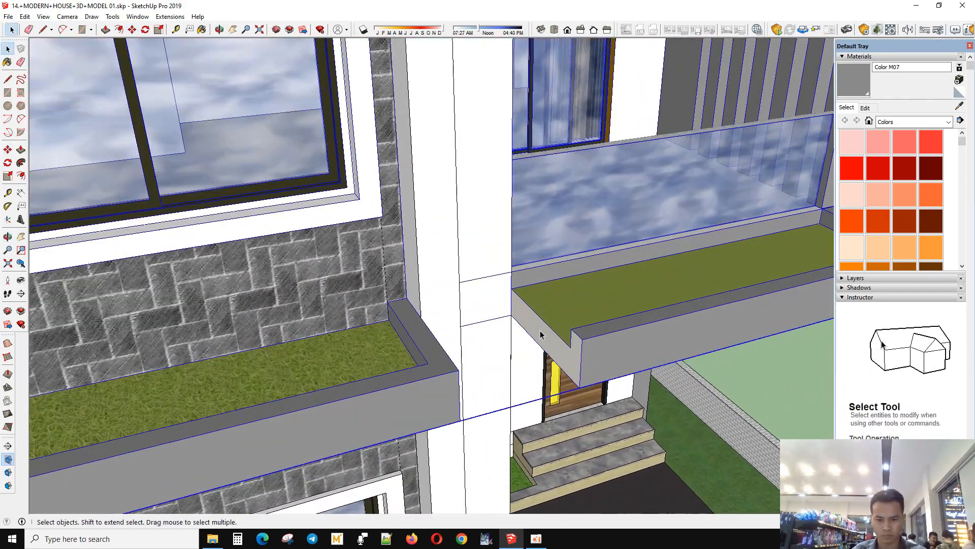
pyautogui.scroll(-4, 553, 339)
pyautogui.moveTo(553, 339); pyautogui.dragTo(442, 374, button='middle')
pyautogui.scroll(2, 508, 361)
pyautogui.scroll(-3, 507, 362)
pyautogui.moveTo(507, 361); pyautogui.dragTo(447, 335, button='middle')
pyautogui.scroll(6, 440, 355)
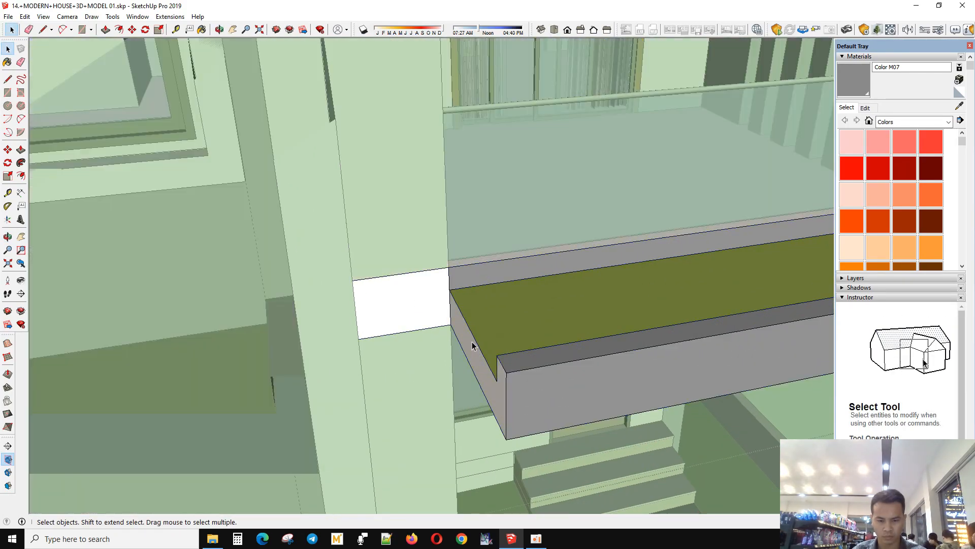
pyautogui.tripleClick(471, 342)
pyautogui.click(472, 344)
pyautogui.moveTo(467, 347); pyautogui.dragTo(736, 394, button='middle')
pyautogui.scroll(3, 720, 327)
pyautogui.press('space')
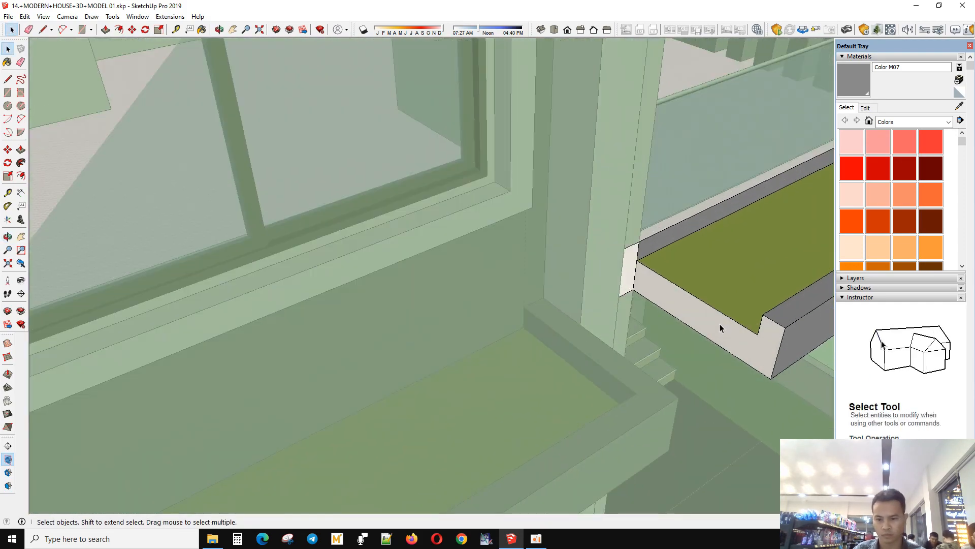
pyautogui.press('p')
pyautogui.click(723, 321)
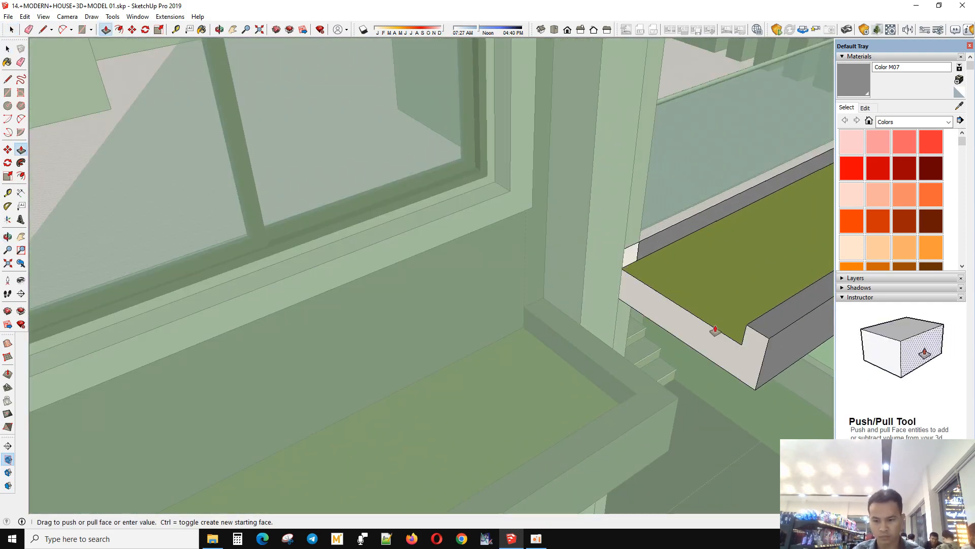
pyautogui.press('space')
# Step: Close the open end of the balcony planter with a raised rim matching its front rim
pyautogui.moveTo(716, 332); pyautogui.dragTo(748, 335, button='middle')
pyautogui.scroll(-3, 659, 341)
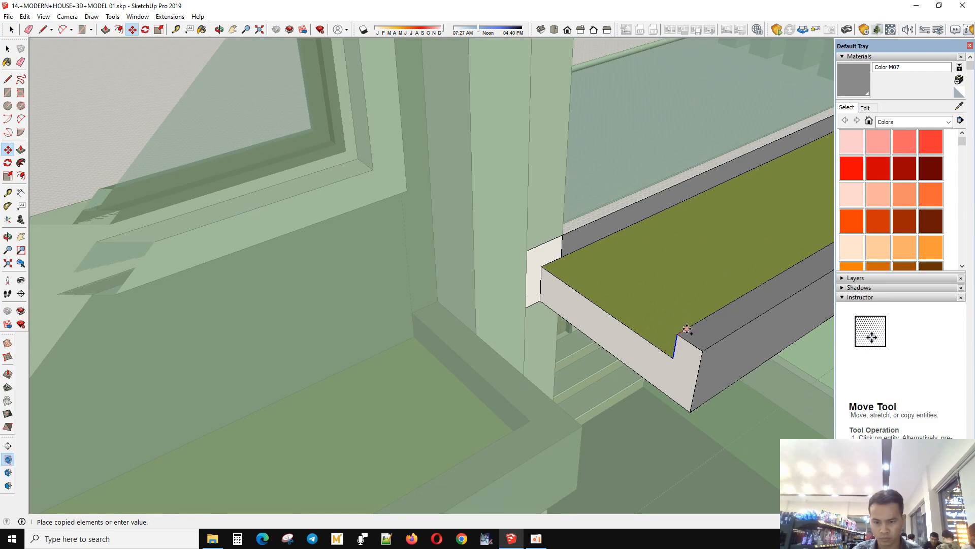
pyautogui.press('space')
pyautogui.moveTo(695, 321); pyautogui.dragTo(508, 386, button='middle')
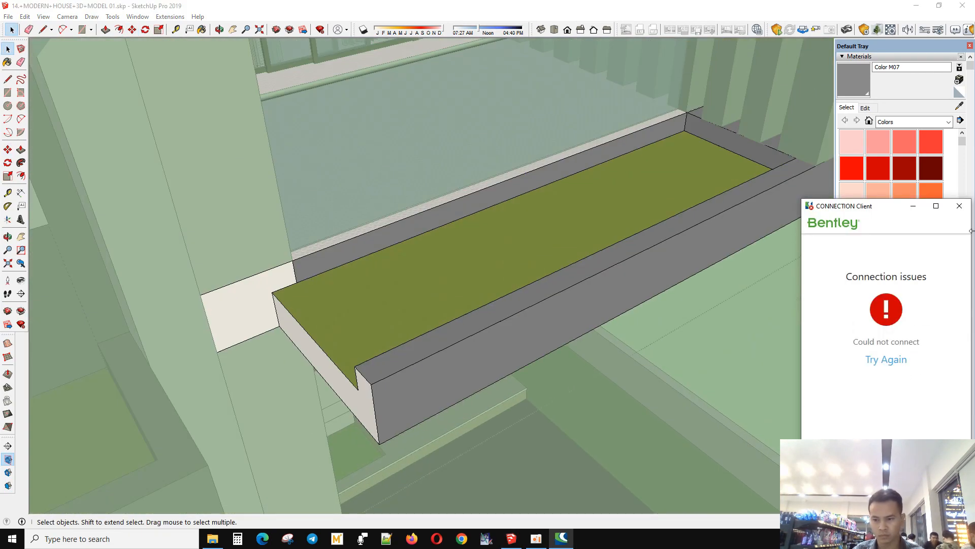
pyautogui.scroll(3, 410, 387)
pyautogui.moveTo(410, 387); pyautogui.dragTo(432, 295, button='middle')
pyautogui.press('p')
pyautogui.scroll(-5, 428, 236)
pyautogui.press('space')
pyautogui.moveTo(372, 296); pyautogui.dragTo(359, 314, button='middle')
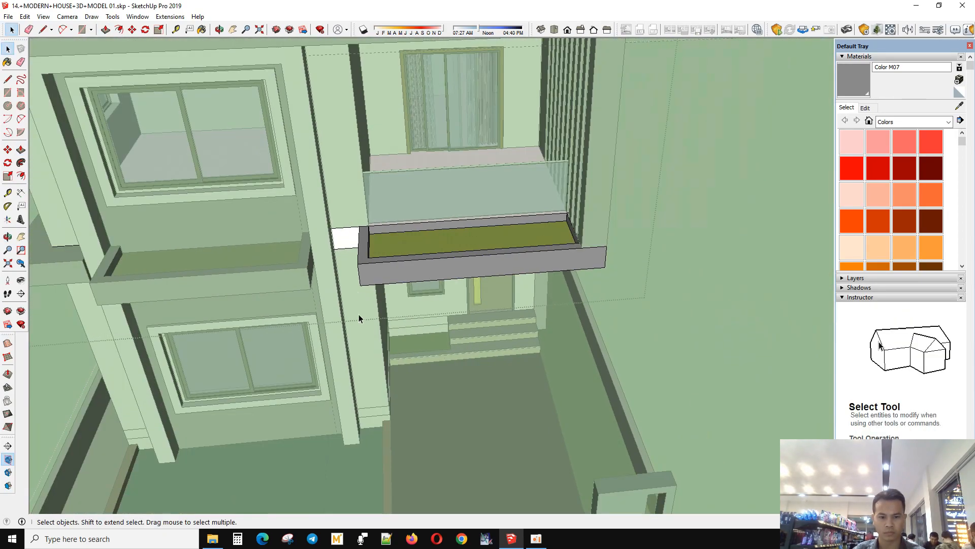
# Step: Select the entrance-side end of the front planter ledge and move it to the inner face of the frame's leg
pyautogui.scroll(-5, 551, 361)
pyautogui.scroll(5, 617, 105)
pyautogui.moveTo(617, 105); pyautogui.dragTo(285, 284, button='middle')
pyautogui.scroll(5, 588, 474)
pyautogui.moveTo(589, 475); pyautogui.dragTo(420, 404, button='middle')
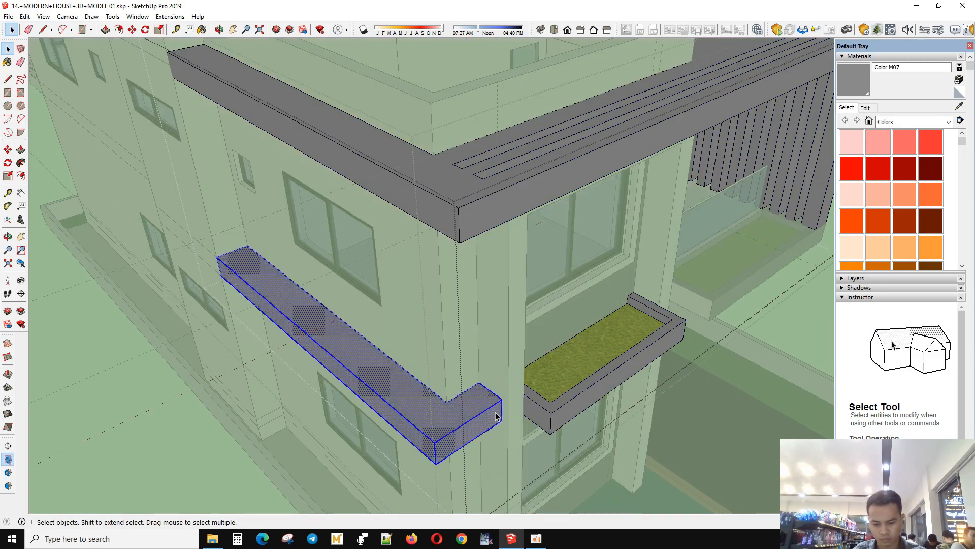
pyautogui.press('p')
pyautogui.moveTo(507, 398); pyautogui.dragTo(357, 377, button='middle')
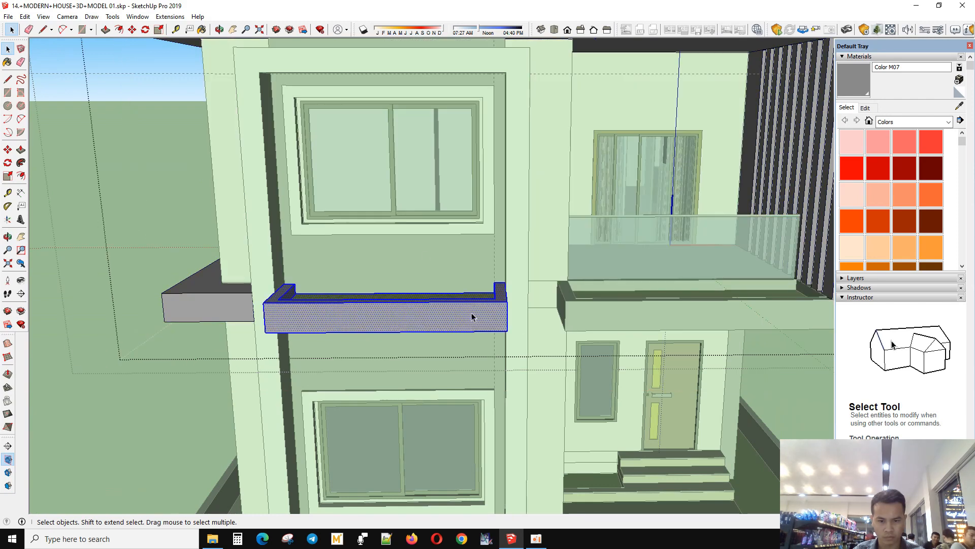
pyautogui.click(486, 265)
pyautogui.scroll(5, 500, 287)
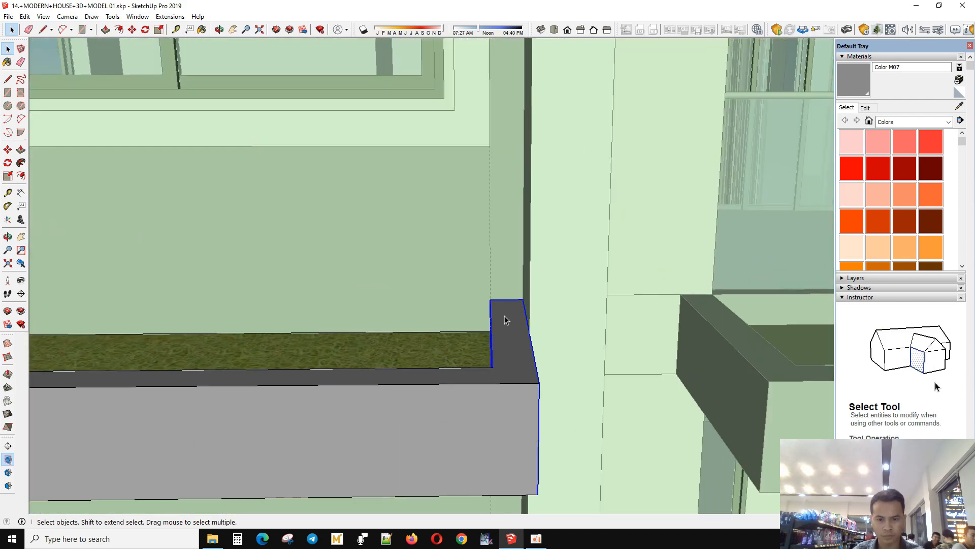
pyautogui.press('m')
pyautogui.scroll(-5, 501, 300)
pyautogui.press('space')
# Step: Move the opposite end of the front planter ledge to the inner face of the frame's other leg
pyautogui.click(192, 375)
pyautogui.click(331, 446)
pyautogui.scroll(5, 519, 319)
pyautogui.scroll(-5, 493, 300)
pyautogui.moveTo(493, 301); pyautogui.dragTo(262, 236, button='middle')
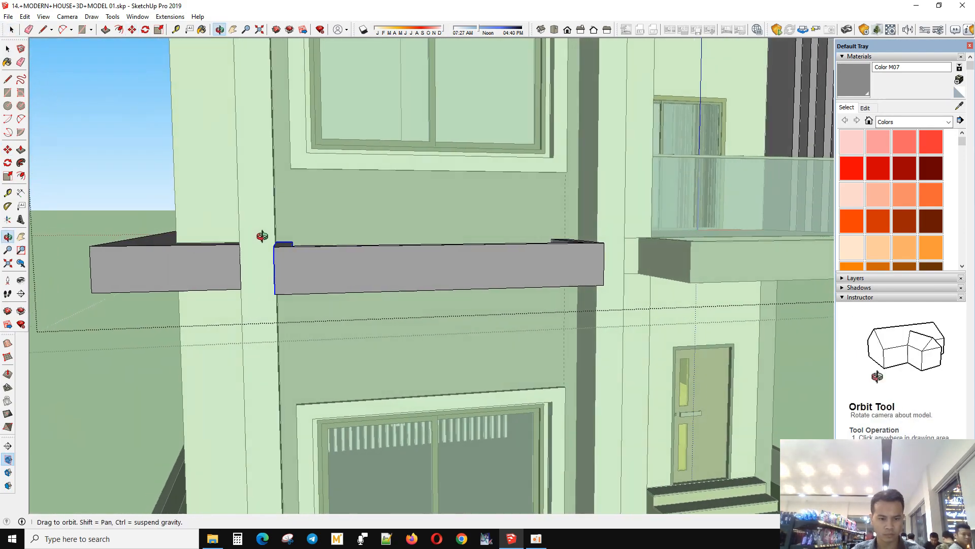
pyautogui.moveTo(345, 353); pyautogui.dragTo(347, 354)
pyautogui.moveTo(432, 294); pyautogui.dragTo(489, 324, button='middle')
pyautogui.scroll(3, 508, 323)
pyautogui.press('m')
pyautogui.click(537, 325)
pyautogui.click(557, 323)
pyautogui.scroll(-4, 528, 330)
pyautogui.press('space')
# Step: Leave the front planter ledge and open the balcony slab above the entrance for editing
pyautogui.scroll(3, 365, 325)
pyautogui.moveTo(387, 226); pyautogui.dragTo(398, 167, button='middle')
pyautogui.moveTo(352, 240); pyautogui.dragTo(386, 244, button='middle')
pyautogui.scroll(2, 325, 355)
pyautogui.click(321, 357)
pyautogui.tripleClick(321, 358)
pyautogui.scroll(-10, 344, 352)
pyautogui.click(345, 352)
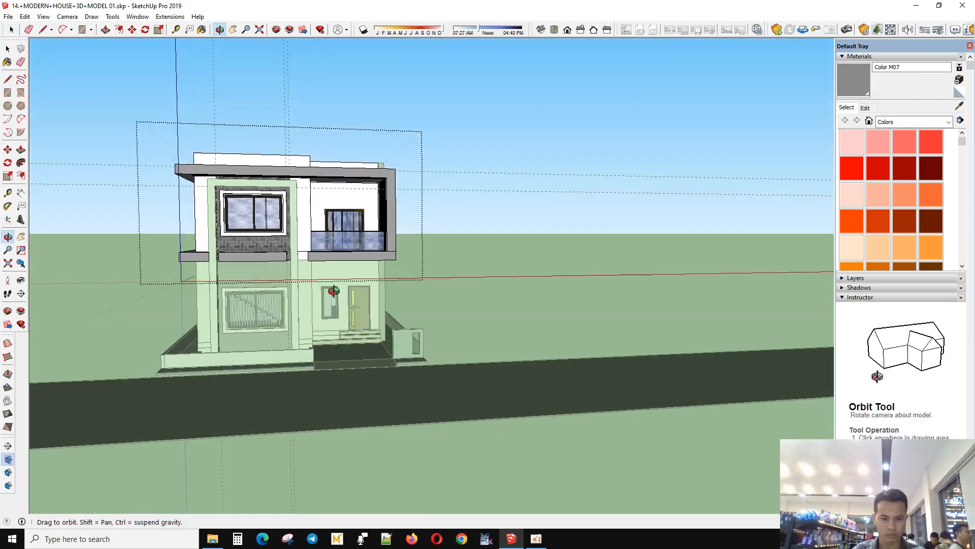
pyautogui.click(512, 130)
pyautogui.moveTo(256, 252); pyautogui.dragTo(276, 257, button='middle')
pyautogui.moveTo(429, 247); pyautogui.dragTo(224, 312, button='middle')
pyautogui.scroll(2, 431, 315)
pyautogui.moveTo(447, 311); pyautogui.dragTo(522, 204, button='middle')
pyautogui.scroll(3, 507, 229)
pyautogui.scroll(-5, 442, 232)
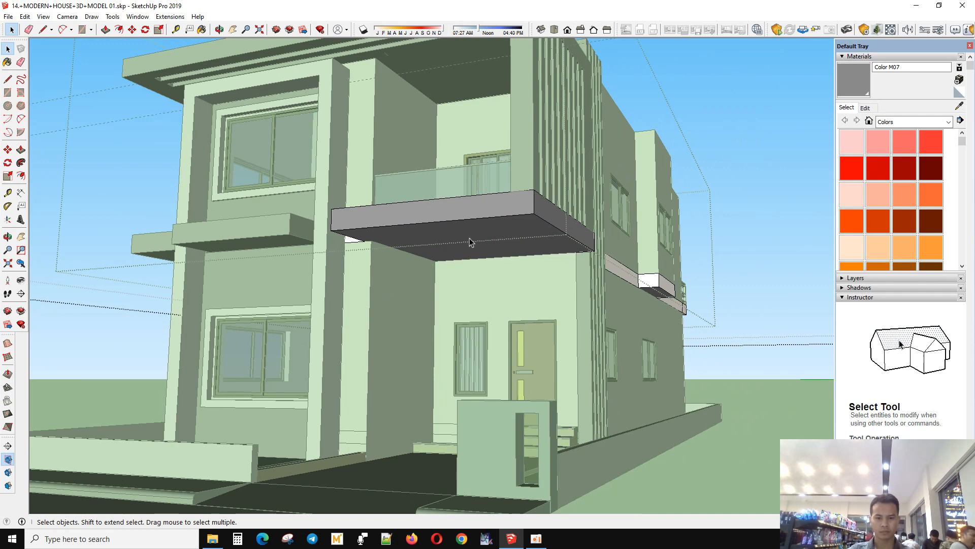
# Step: Try to outline a soffit panel by offsetting the outer edges of the balcony slab's underside inward and extending the outline to the wall
pyautogui.moveTo(541, 222); pyautogui.dragTo(422, 222, button='middle')
pyautogui.press('f')
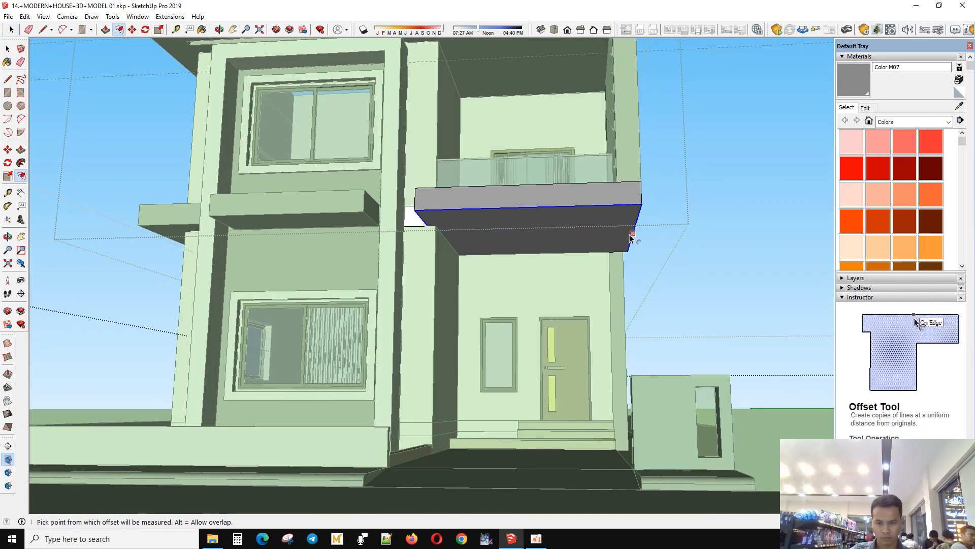
pyautogui.moveTo(477, 248); pyautogui.dragTo(409, 234, button='middle')
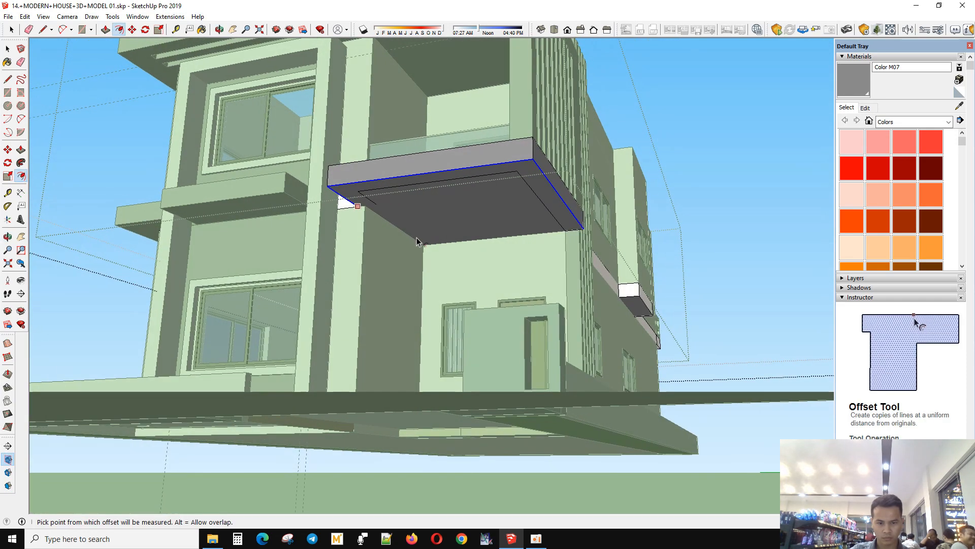
pyautogui.press('l')
pyautogui.click(380, 197)
pyautogui.press('space')
pyautogui.click(432, 227)
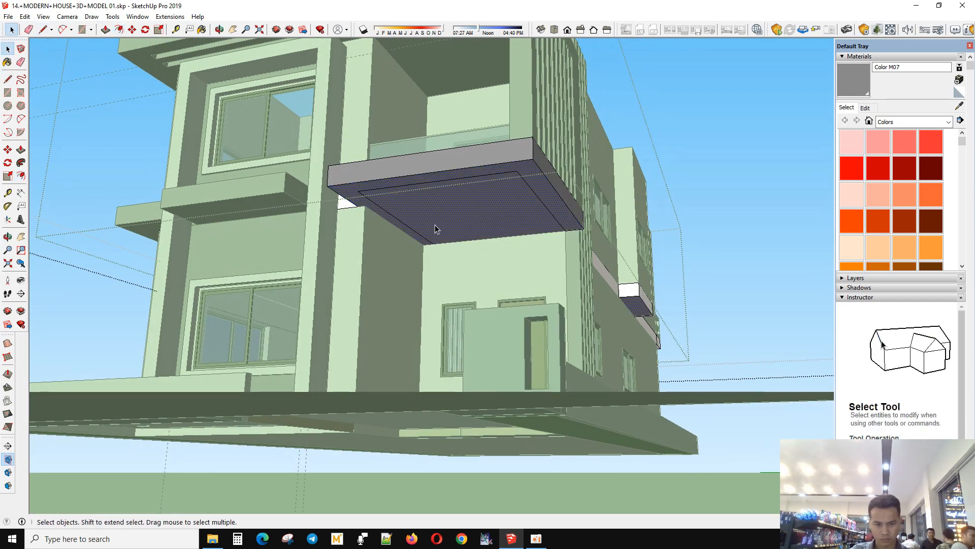
pyautogui.scroll(1, 441, 241)
pyautogui.click(580, 230)
pyautogui.press('space')
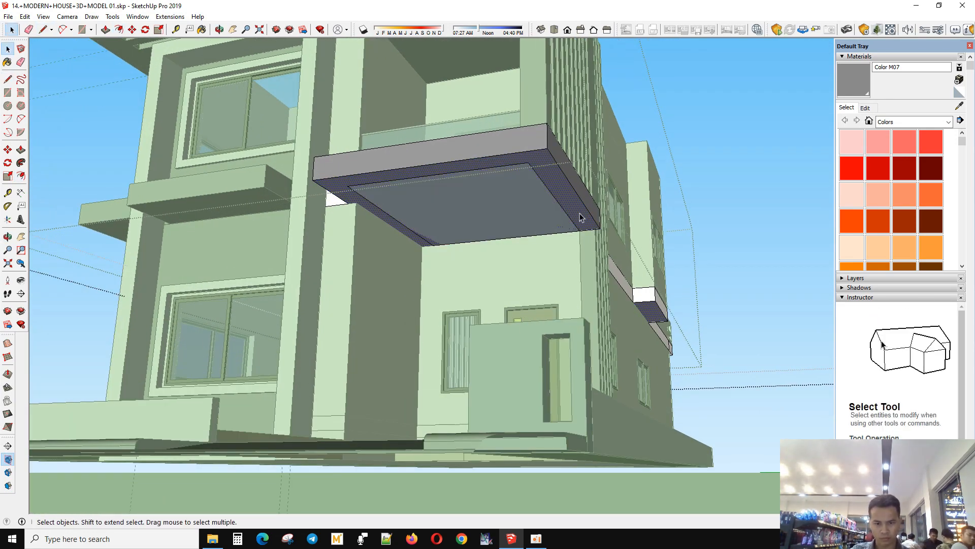
# Step: Try to redraw the soffit panel as a rectangle on the balcony slab's underside and undo the outline
pyautogui.scroll(3, 580, 222)
pyautogui.press('p')
pyautogui.press('space')
pyautogui.scroll(-3, 578, 226)
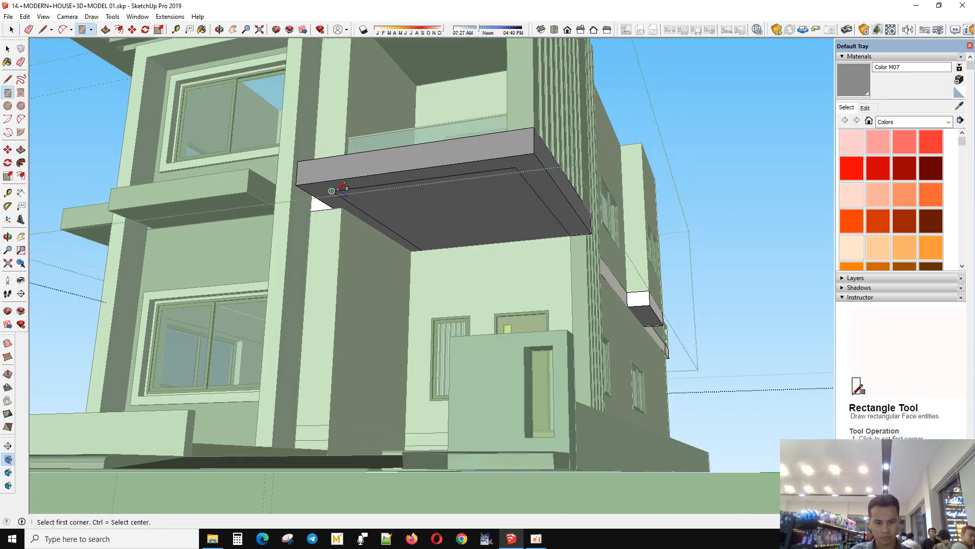
pyautogui.click(572, 235)
pyautogui.press('space')
pyautogui.scroll(-2, 512, 234)
pyautogui.click(513, 233)
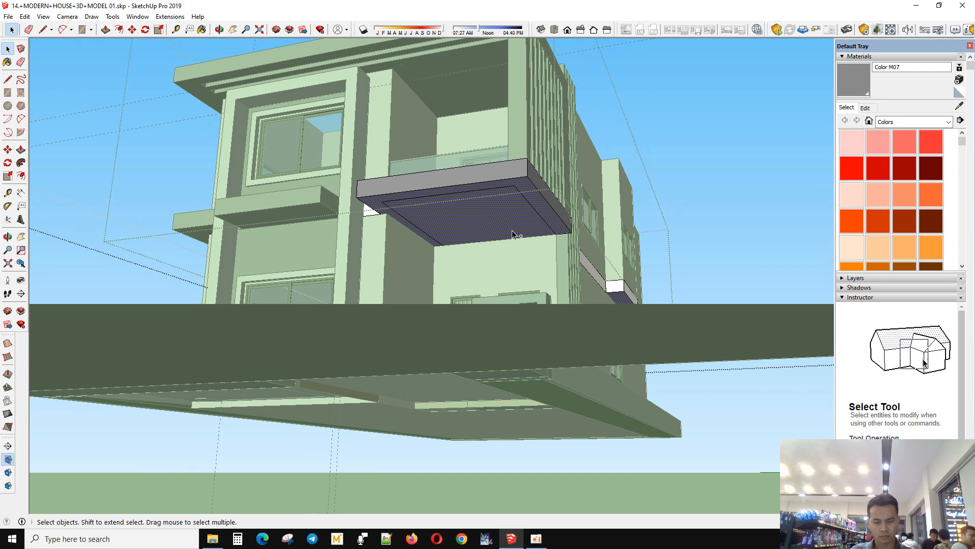
pyautogui.press('r')
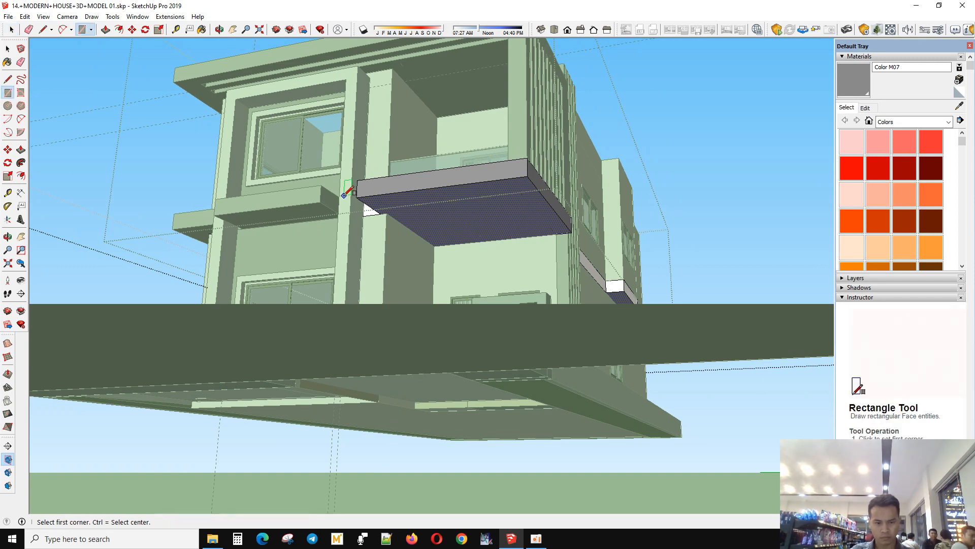
# Step: Offset the balcony slab's whole underside inward and move the outline's back edge to the house wall
pyautogui.press('space')
pyautogui.scroll(1, 549, 231)
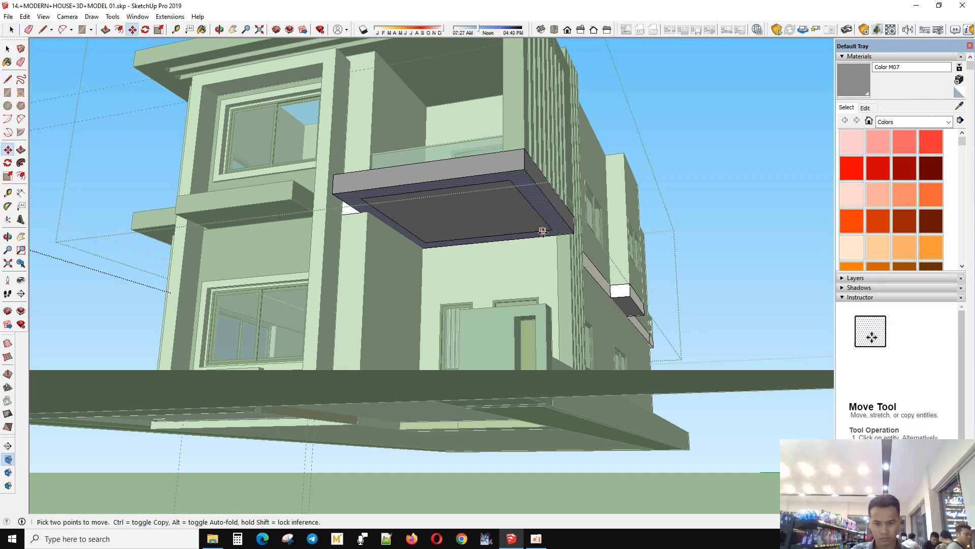
pyautogui.press('m')
pyautogui.scroll(2, 546, 235)
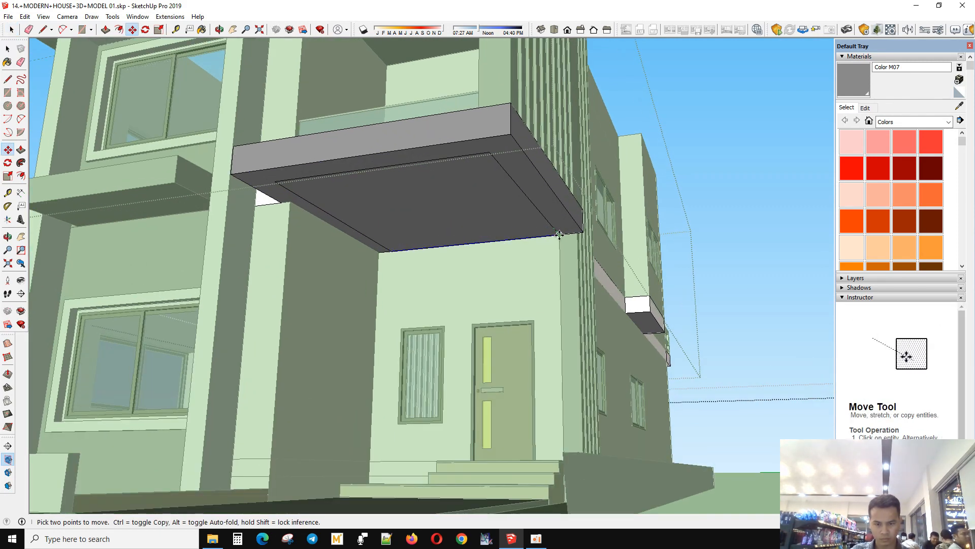
# Step: Push/Pull the soffit panel up into the balcony slab to form a recess and leave the slab's editing
pyautogui.press('p')
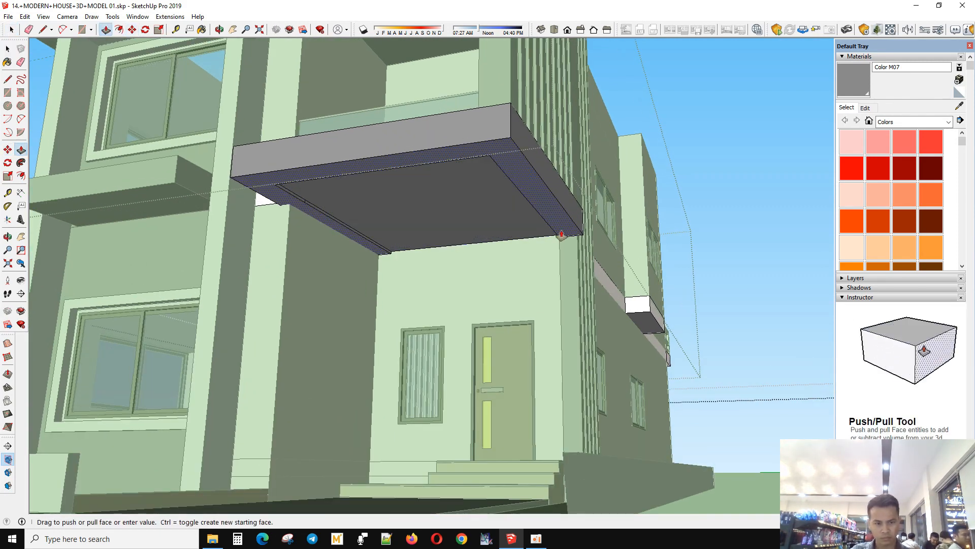
pyautogui.press('space')
pyautogui.click(437, 236)
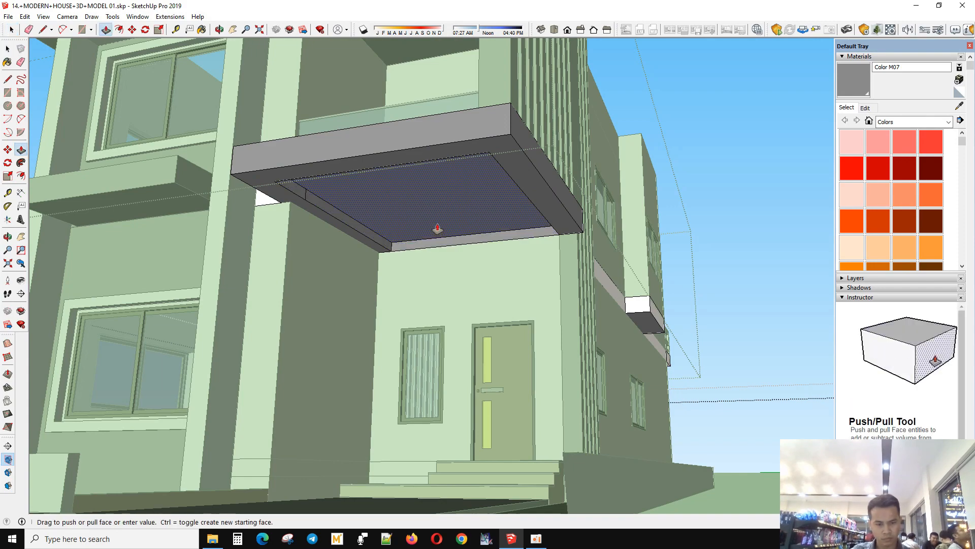
pyautogui.moveTo(483, 254); pyautogui.dragTo(394, 288, button='middle')
pyautogui.scroll(-4, 459, 263)
pyautogui.moveTo(459, 263); pyautogui.dragTo(564, 224, button='middle')
pyautogui.click(754, 144)
pyautogui.moveTo(487, 229); pyautogui.dragTo(571, 251, button='middle')
pyautogui.scroll(4, 620, 238)
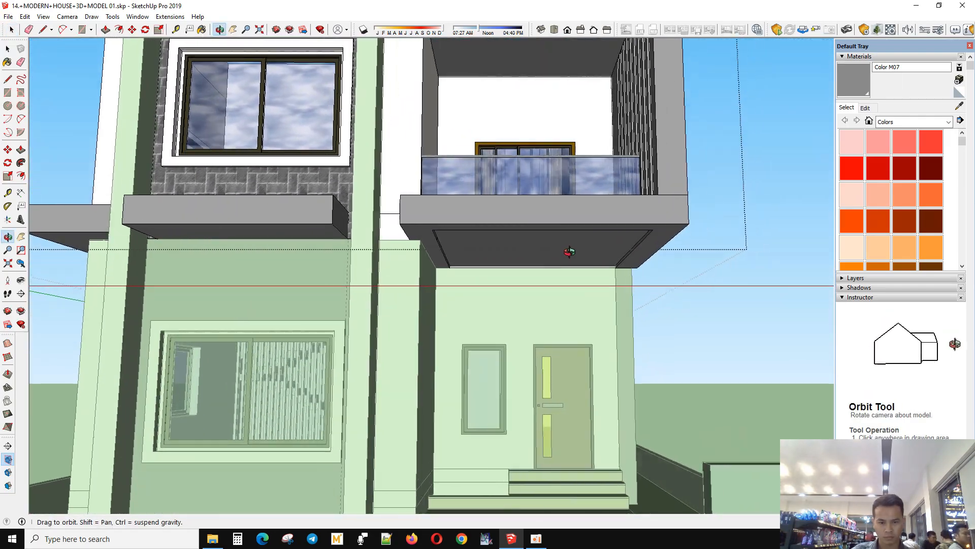
# Step: Open the balcony slab for editing again and try removing its front face to expose the soffit recess
pyautogui.scroll(2, 446, 248)
pyautogui.moveTo(447, 248); pyautogui.dragTo(356, 255, button='middle')
pyautogui.tripleClick(449, 203)
pyautogui.click(486, 200)
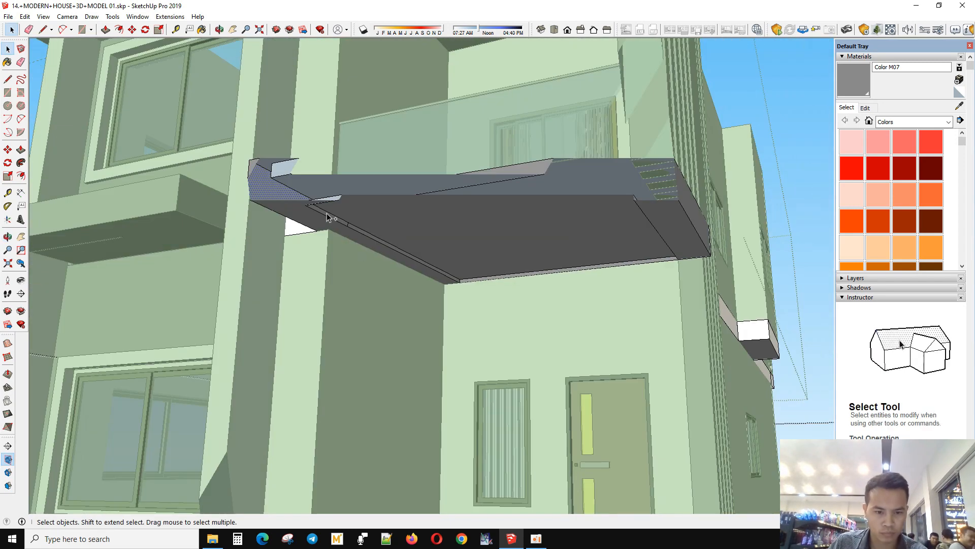
pyautogui.scroll(1, 349, 228)
pyautogui.scroll(-1, 349, 229)
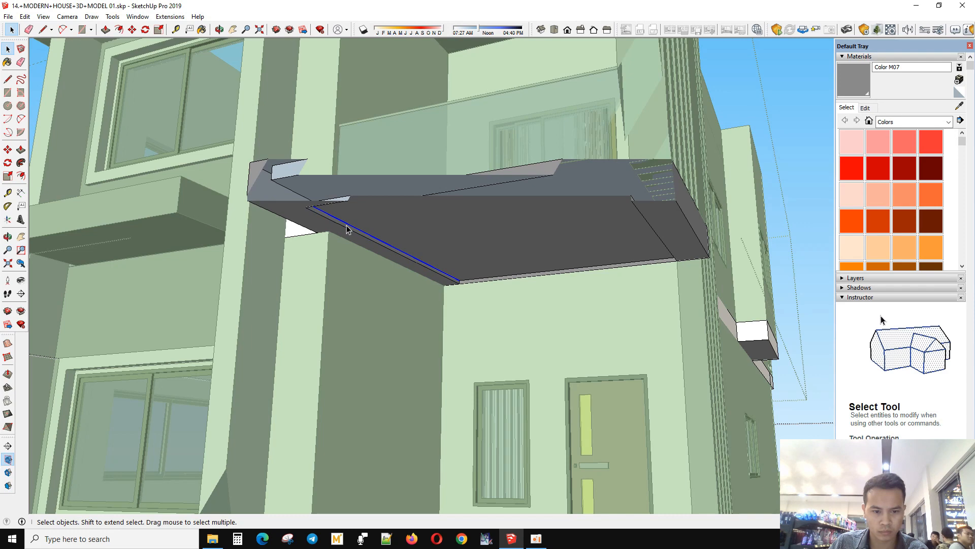
pyautogui.scroll(-10, 347, 229)
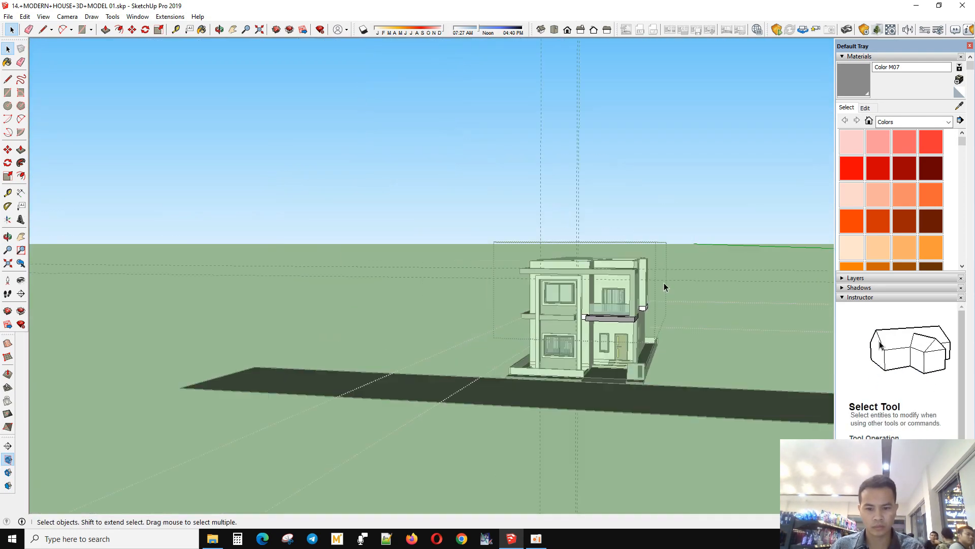
pyautogui.moveTo(664, 283); pyautogui.dragTo(599, 285, button='middle')
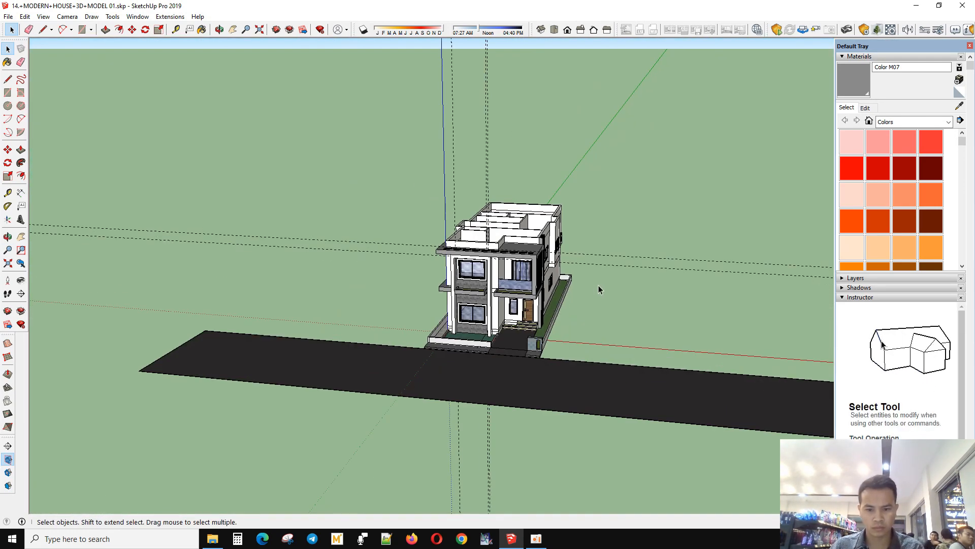
# Step: Save the model, choosing to fix its reported minor problem later
pyautogui.click(9, 16)
pyautogui.click(36, 66)
pyautogui.click(459, 287)
pyautogui.click(10, 16)
pyautogui.click(43, 77)
pyautogui.click(841, 141)
pyautogui.click(9, 16)
pyautogui.click(35, 67)
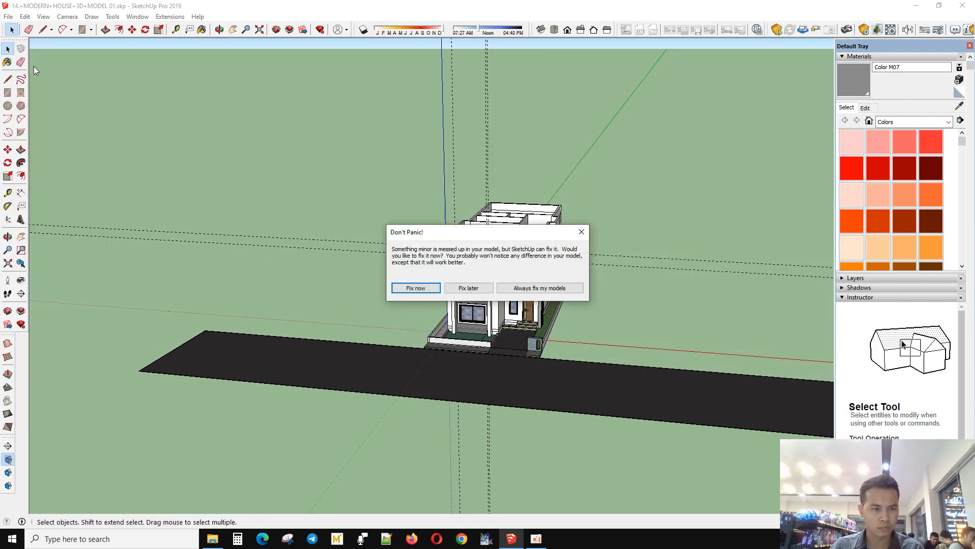
pyautogui.click(467, 292)
# Step: Delete the leftover construction guides around the house
pyautogui.scroll(-3, 466, 291)
pyautogui.moveTo(546, 446); pyautogui.dragTo(416, 411)
pyautogui.moveTo(447, 424); pyautogui.dragTo(565, 468, button='middle')
pyautogui.scroll(3, 528, 444)
pyautogui.press('Delete')
pyautogui.scroll(-2, 278, 390)
pyautogui.moveTo(604, 262); pyautogui.dragTo(547, 144)
pyautogui.press('Delete')
# Step: Examine the front facade from several angles, checking the frame, the planter ledges and the balcony soffit
pyautogui.moveTo(533, 168); pyautogui.dragTo(442, 264, button='middle')
pyautogui.scroll(5, 416, 284)
pyautogui.moveTo(412, 300); pyautogui.dragTo(281, 113, button='middle')
pyautogui.scroll(3, 407, 261)
pyautogui.moveTo(407, 262); pyautogui.dragTo(339, 177, button='middle')
pyautogui.scroll(2, 554, 239)
pyautogui.scroll(3, 482, 200)
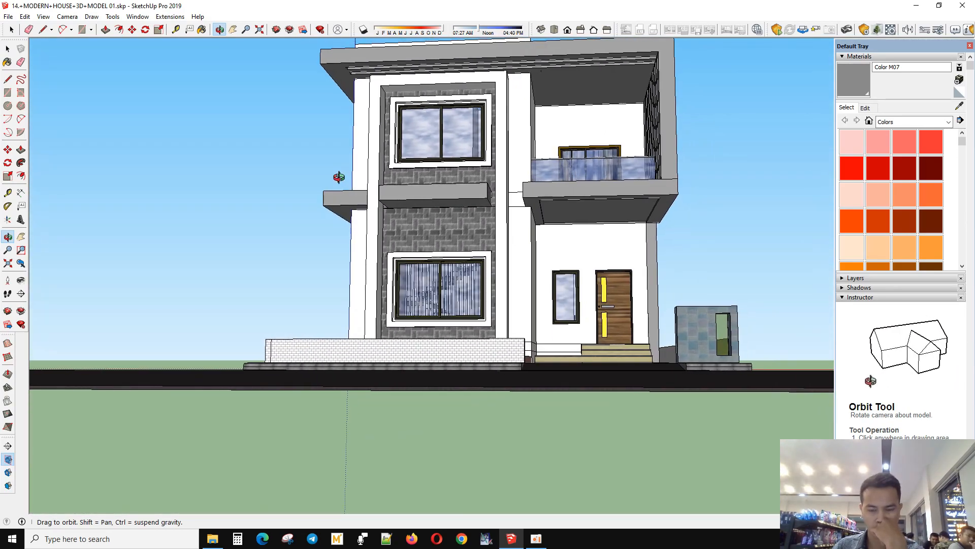
pyautogui.scroll(4, 546, 202)
pyautogui.moveTo(547, 202); pyautogui.dragTo(511, 290, button='middle')
pyautogui.scroll(-3, 563, 196)
pyautogui.scroll(-3, 527, 257)
pyautogui.keyDown('shift'); pyautogui.moveTo(510, 290); pyautogui.dragTo(702, 279, button='middle'); pyautogui.keyUp('shift')
pyautogui.scroll(-4, 604, 302)
pyautogui.scroll(3, 518, 257)
# Step: Save the model again, choosing to fix its reported problem now, and view the whole house
pyautogui.click(9, 17)
pyautogui.click(30, 65)
pyautogui.click(426, 288)
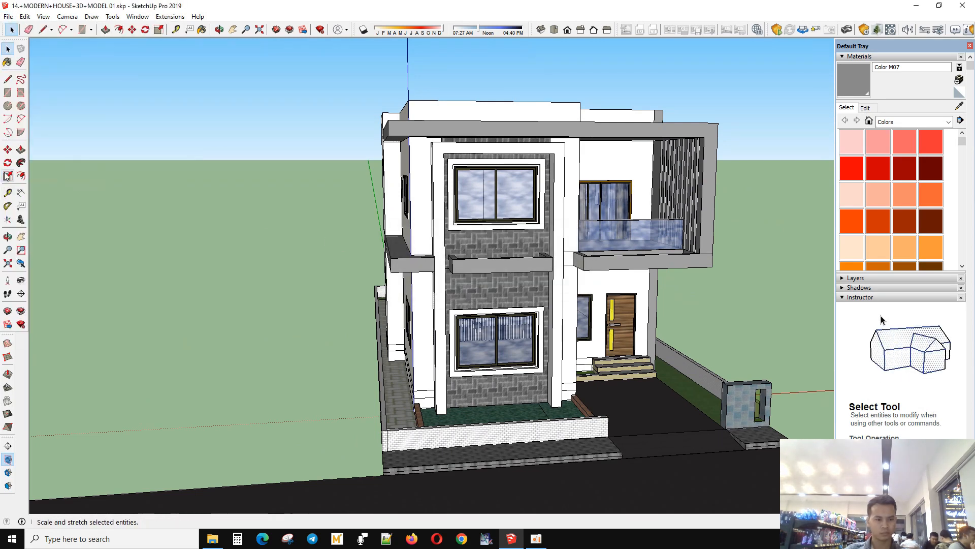
pyautogui.scroll(-6, 529, 373)
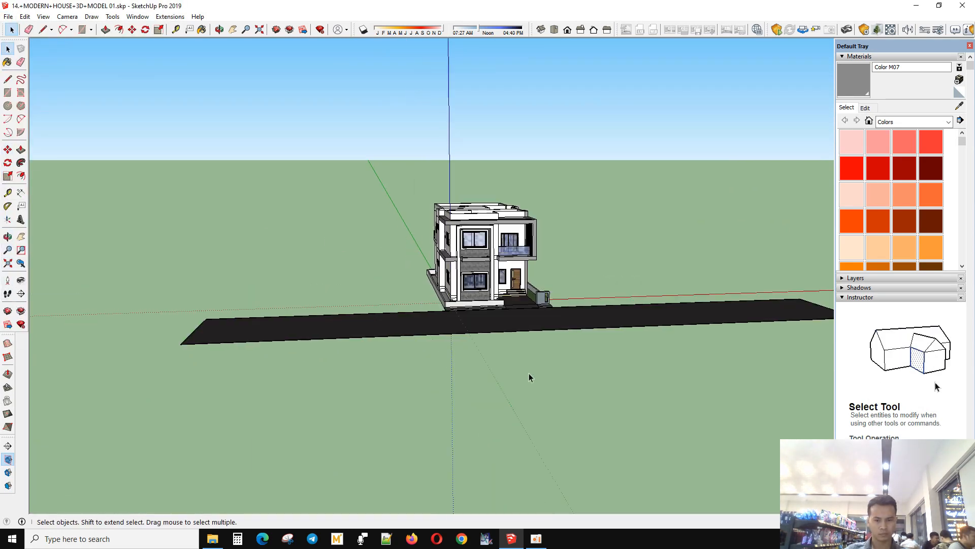
# Step: Examine the front facade, its planters and the front garden from several angles and distances
pyautogui.moveTo(528, 373); pyautogui.dragTo(471, 432, button='middle')
pyautogui.scroll(-1, 399, 407)
pyautogui.click(172, 119)
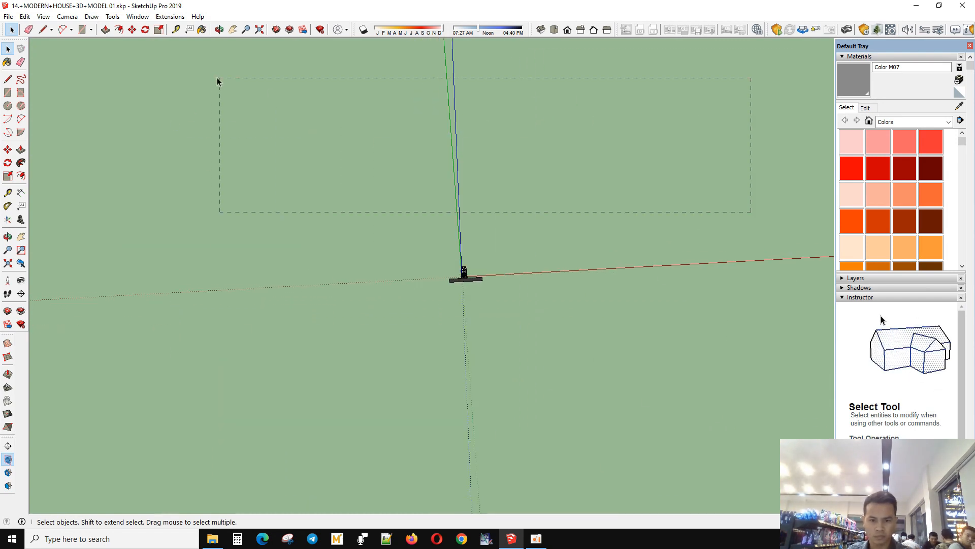
pyautogui.scroll(10, 464, 271)
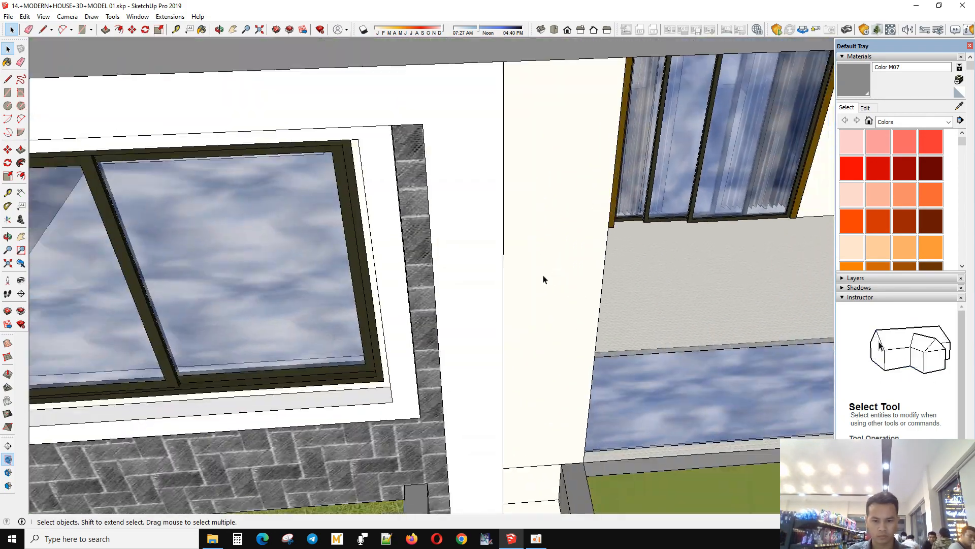
pyautogui.scroll(-8, 544, 279)
pyautogui.scroll(6, 435, 179)
pyautogui.moveTo(434, 180)
pyautogui.mouseDown(button='middle')
pyautogui.moveTo(554, 121)
pyautogui.moveTo(508, 96)
pyautogui.moveTo(440, 166)
pyautogui.mouseUp(button='middle')
pyautogui.scroll(3, 440, 166)
pyautogui.scroll(-6, 438, 357)
pyautogui.moveTo(617, 337); pyautogui.dragTo(359, 462, button='middle')
pyautogui.scroll(6, 358, 462)
pyautogui.scroll(4, 358, 463)
pyautogui.press('r')
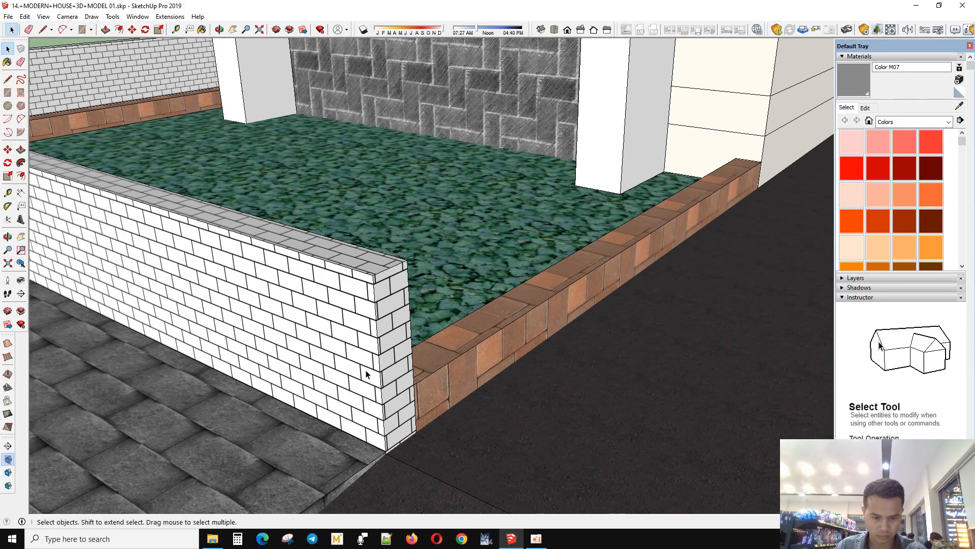
pyautogui.scroll(-8, 376, 399)
pyautogui.moveTo(376, 399); pyautogui.dragTo(562, 263, button='middle')
pyautogui.scroll(4, 431, 243)
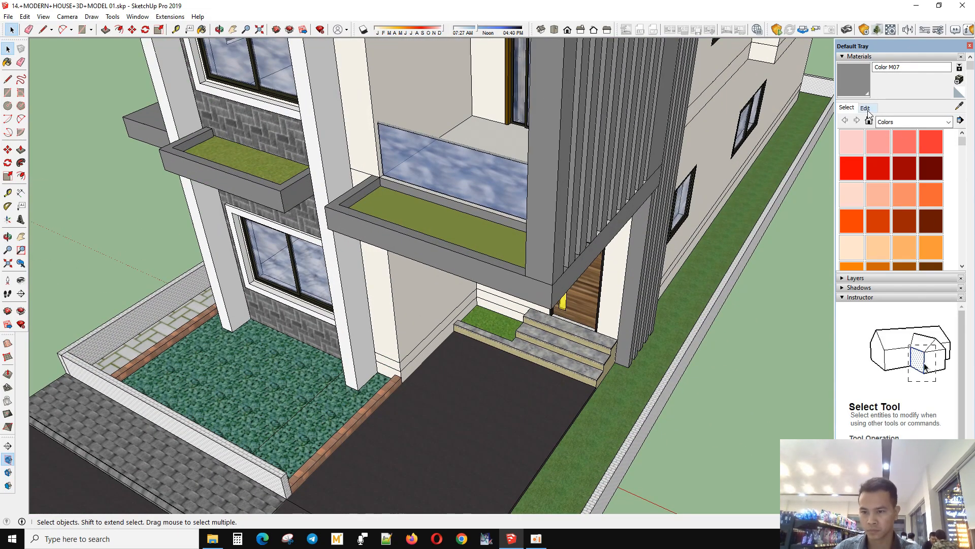
# Step: Paint the planter bed below the upper window with Grass Dark Green from the Landscaping, Fencing and Vegetation materials
pyautogui.click(899, 123)
pyautogui.click(915, 182)
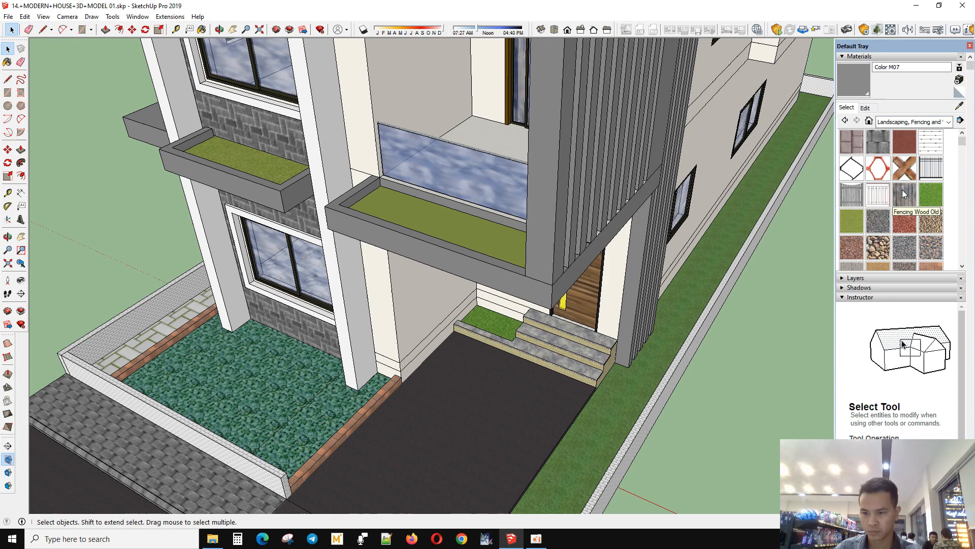
pyautogui.click(931, 195)
pyautogui.press('space')
pyautogui.scroll(4, 272, 219)
pyautogui.doubleClick(273, 228)
pyautogui.click(930, 195)
pyautogui.press('space')
# Step: Paint the bed of the balcony planter with Grass Dark Green
pyautogui.click(449, 285)
pyautogui.doubleClick(448, 285)
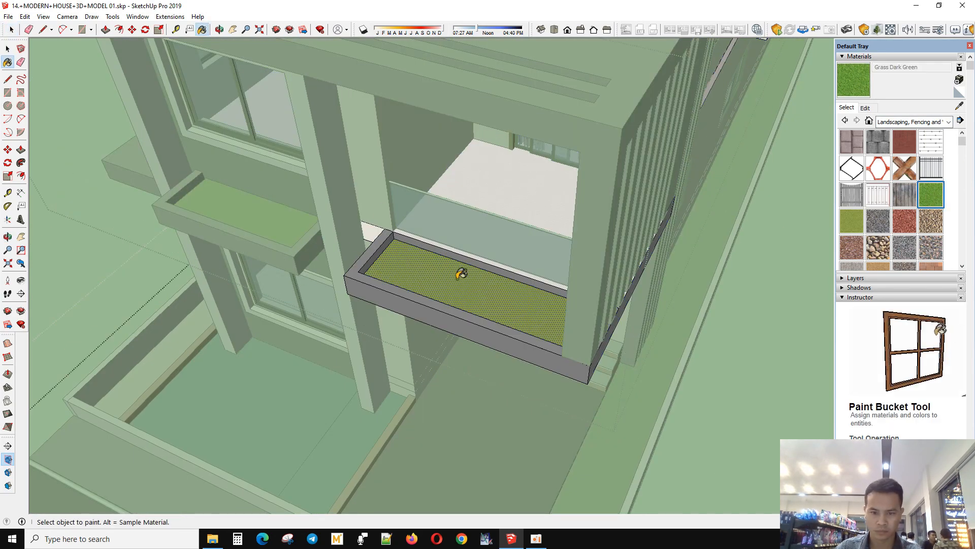
pyautogui.click(464, 271)
pyautogui.scroll(-2, 522, 255)
pyautogui.press('space')
# Step: Open the front garden group and paint its ground surface with Grass Dark Green
pyautogui.scroll(-5, 324, 406)
pyautogui.moveTo(324, 407); pyautogui.dragTo(139, 272, button='middle')
pyautogui.scroll(4, 228, 310)
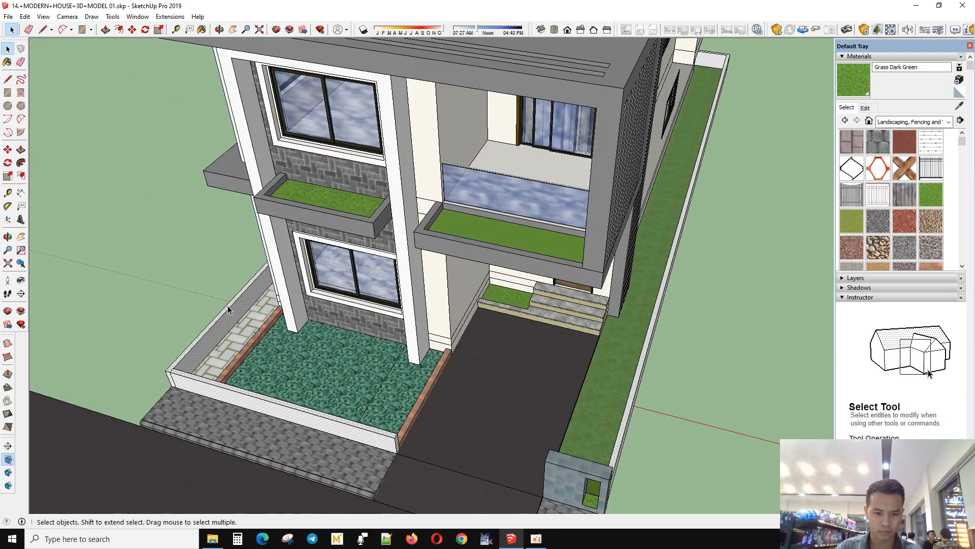
pyautogui.doubleClick(228, 310)
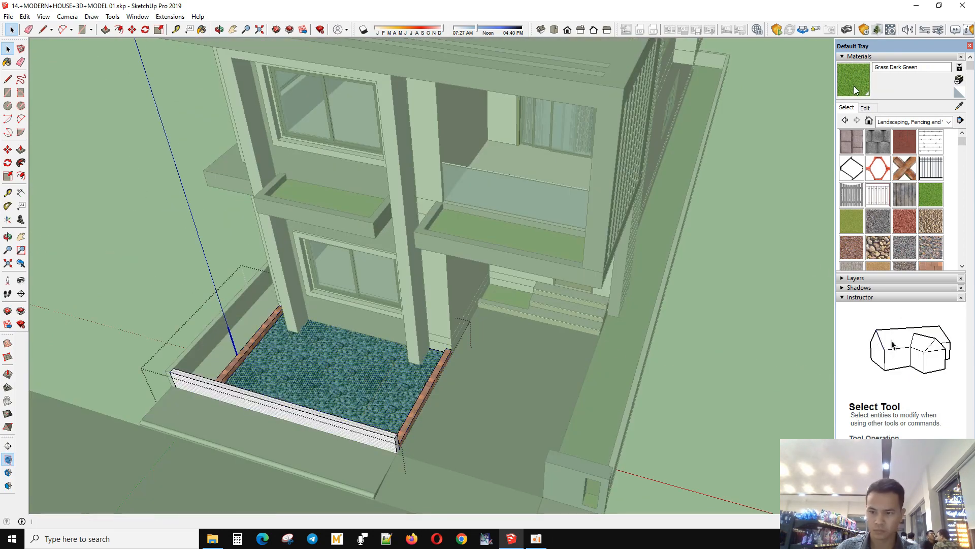
pyautogui.click(856, 90)
pyautogui.click(434, 355)
pyautogui.scroll(-3, 436, 350)
pyautogui.press('space')
# Step: Place a guide across the brick curb beside the paved side path and split the curb's top face there
pyautogui.moveTo(315, 431)
pyautogui.mouseDown(button='middle')
pyautogui.moveTo(401, 396)
pyautogui.moveTo(347, 416)
pyautogui.moveTo(248, 488)
pyautogui.moveTo(422, 253)
pyautogui.moveTo(597, 446)
pyautogui.moveTo(660, 305)
pyautogui.moveTo(682, 289)
pyautogui.moveTo(617, 297)
pyautogui.moveTo(389, 281)
pyautogui.moveTo(623, 300)
pyautogui.mouseUp(button='middle')
pyautogui.scroll(5, 394, 386)
pyautogui.tripleClick(394, 385)
pyautogui.doubleClick(347, 417)
pyautogui.scroll(2, 342, 444)
pyautogui.click(422, 253)
pyautogui.press('space')
pyautogui.scroll(3, 659, 370)
pyautogui.moveTo(659, 371); pyautogui.dragTo(692, 374, button='middle')
pyautogui.scroll(3, 682, 356)
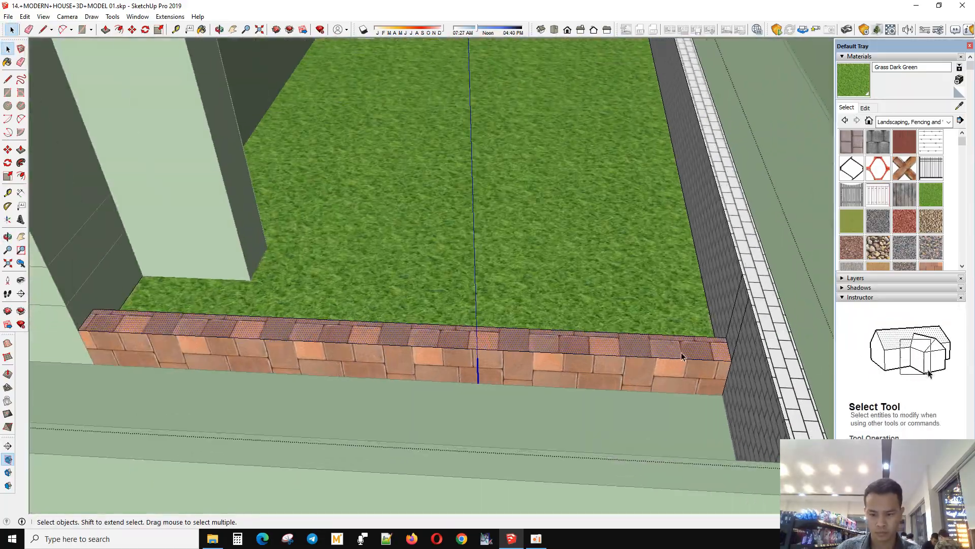
pyautogui.press('t')
pyautogui.scroll(2, 735, 347)
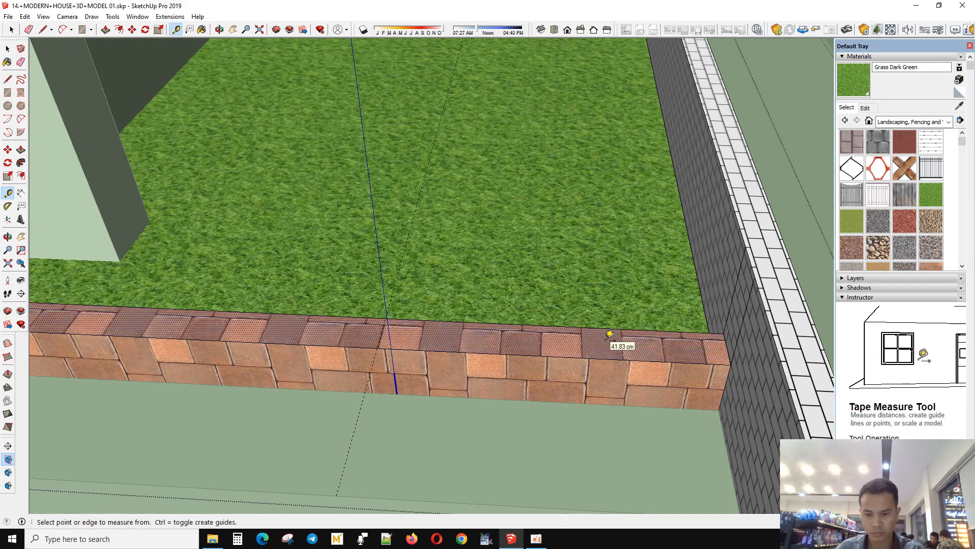
pyautogui.press('space')
pyautogui.scroll(-1, 545, 344)
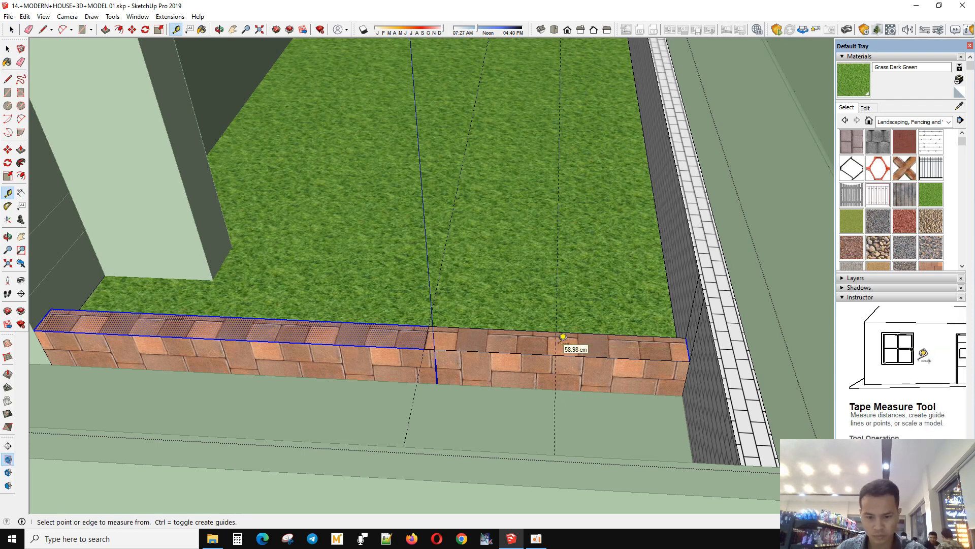
# Step: Add a second guide nearer the front wall and lower the end section of the path-side curb
pyautogui.click(556, 333)
pyautogui.press('space')
pyautogui.click(573, 349)
pyautogui.moveTo(571, 351); pyautogui.dragTo(559, 418)
# Step: Split the driveway-side brick curb along the same guide and lower its end section beside the front wall
pyautogui.moveTo(560, 418); pyautogui.dragTo(496, 326, button='middle')
pyautogui.scroll(5, 483, 355)
pyautogui.press('space')
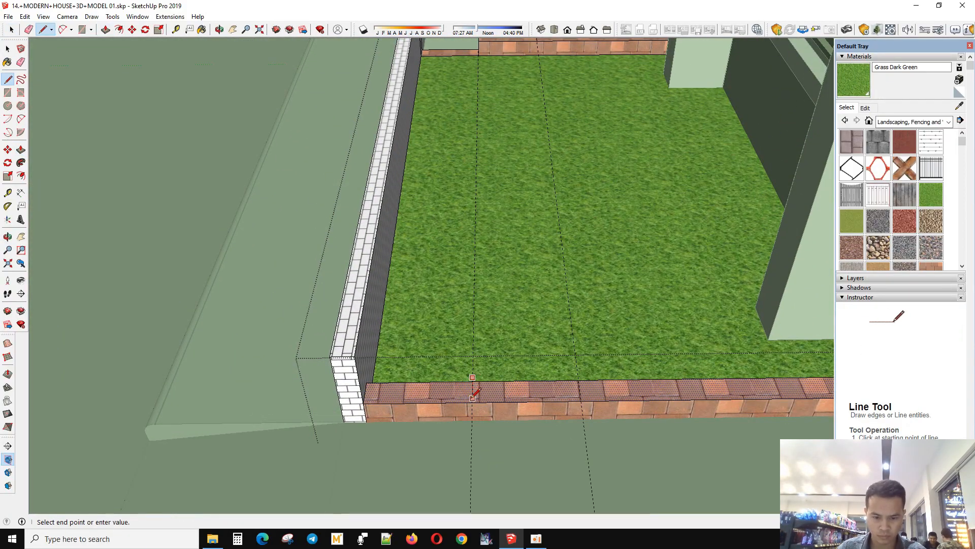
pyautogui.click(472, 398)
pyautogui.press('space')
pyautogui.click(462, 399)
pyautogui.press('p')
pyautogui.moveTo(462, 399); pyautogui.dragTo(589, 354)
pyautogui.moveTo(589, 354); pyautogui.dragTo(227, 398, button='middle')
pyautogui.press('space')
# Step: Add a guide across the lawn and draw a rectangular slab outline between the front wall and the raised driveway-side curb
pyautogui.scroll(6, 413, 465)
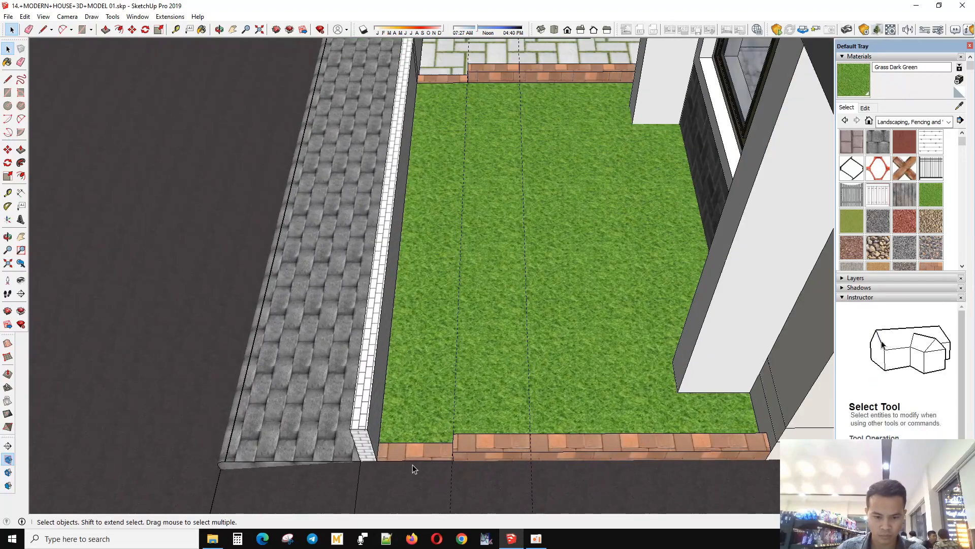
pyautogui.press('t')
pyautogui.click(423, 402)
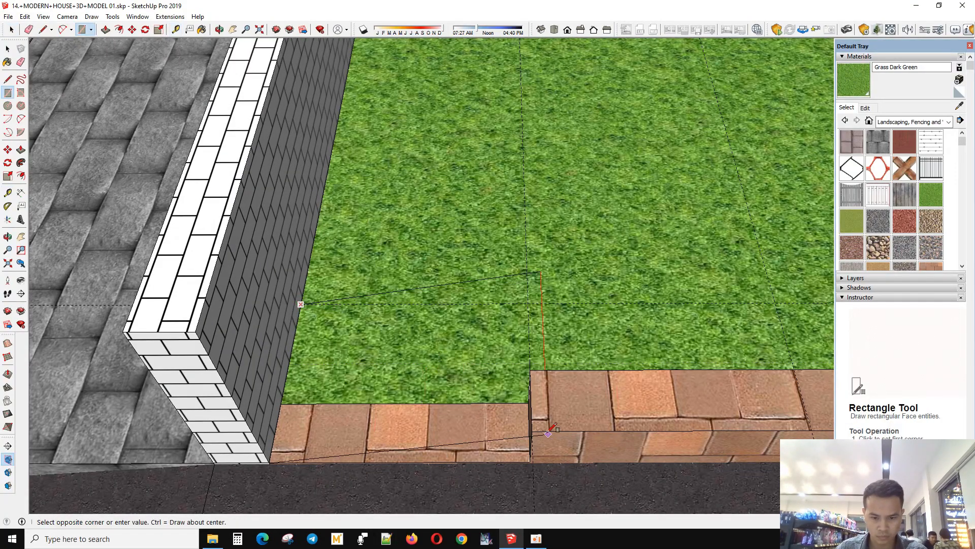
pyautogui.click(528, 402)
pyautogui.moveTo(528, 401); pyautogui.dragTo(376, 413, button='middle')
pyautogui.click(562, 449)
pyautogui.press('space')
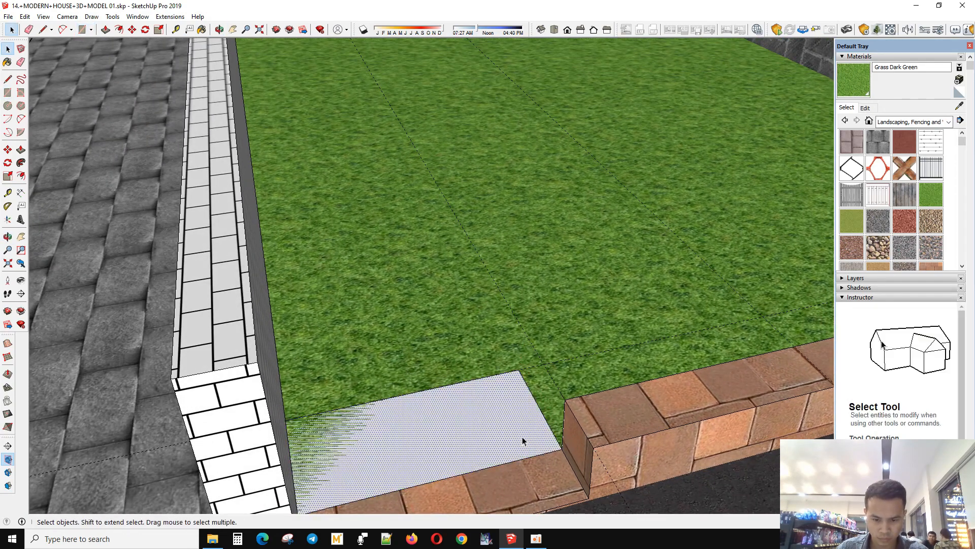
# Step: Extrude the rectangle into a thin stepping slab and make it a group
pyautogui.press('p')
pyautogui.press('space')
pyautogui.rightClick(519, 418)
pyautogui.moveTo(519, 417); pyautogui.dragTo(374, 333, button='middle')
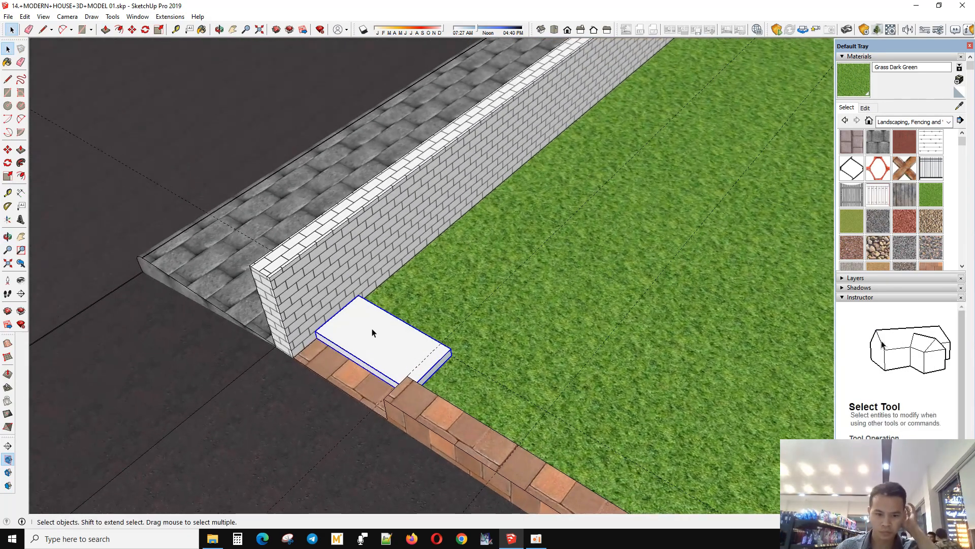
pyautogui.doubleClick(374, 333)
pyautogui.rightClick(383, 325)
pyautogui.press('Escape')
pyautogui.press('Escape')
# Step: Open the slab's group and copy the slab along the front wall to the lowered path-side curb
pyautogui.doubleClick(403, 351)
pyautogui.press('Escape')
pyautogui.doubleClick(386, 345)
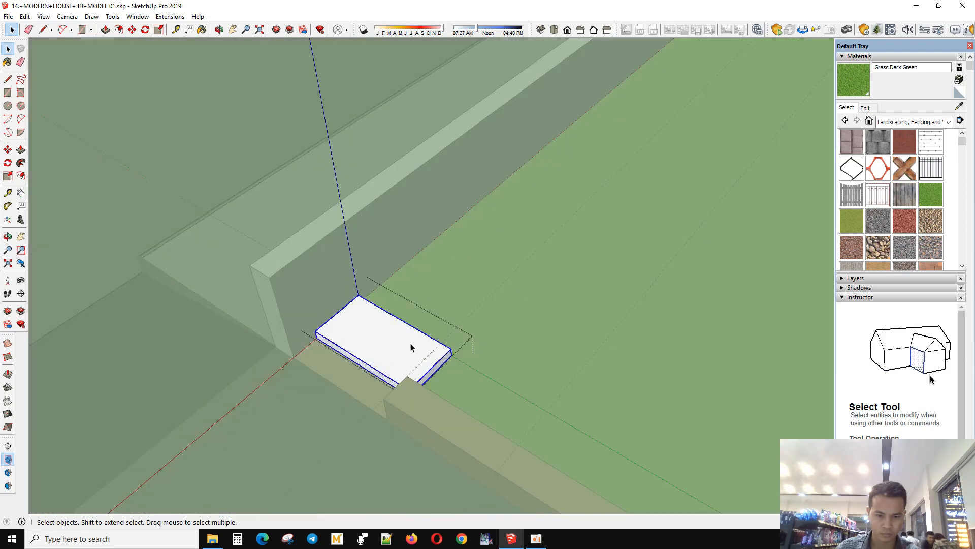
pyautogui.moveTo(386, 345); pyautogui.dragTo(350, 383, button='middle')
pyautogui.click(431, 347)
pyautogui.press('ctrl')
pyautogui.moveTo(431, 347); pyautogui.dragTo(724, 93, button='middle')
pyautogui.click(754, 94)
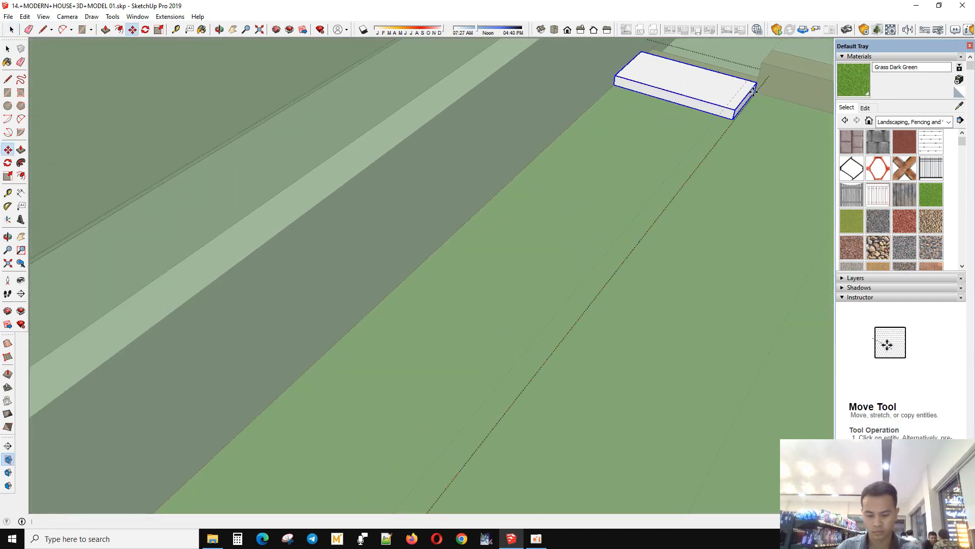
# Step: Fill the distance between the two slabs with evenly spaced copies, dividing it into 11, and leave the group
pyautogui.write('/10')
pyautogui.press('Return')
pyautogui.scroll(-3, 753, 91)
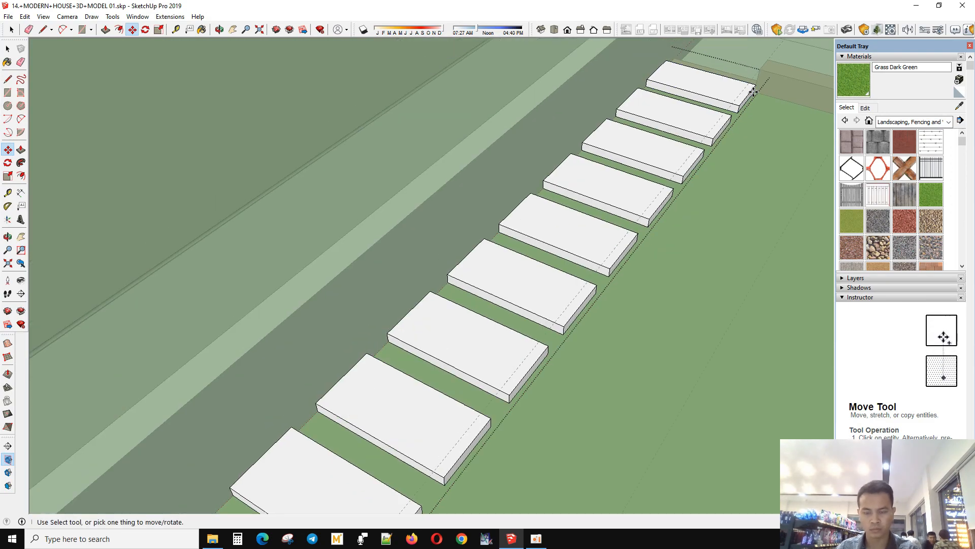
pyautogui.write('/11')
pyautogui.press('Return')
pyautogui.moveTo(565, 260); pyautogui.dragTo(205, 136, button='middle')
pyautogui.press('space')
pyautogui.click(205, 136)
# Step: Paint the row of stepping slabs with Concrete Form 4x8 from the Asphalt and Concrete materials
pyautogui.scroll(-3, 438, 362)
pyautogui.moveTo(438, 362); pyautogui.dragTo(378, 349, button='middle')
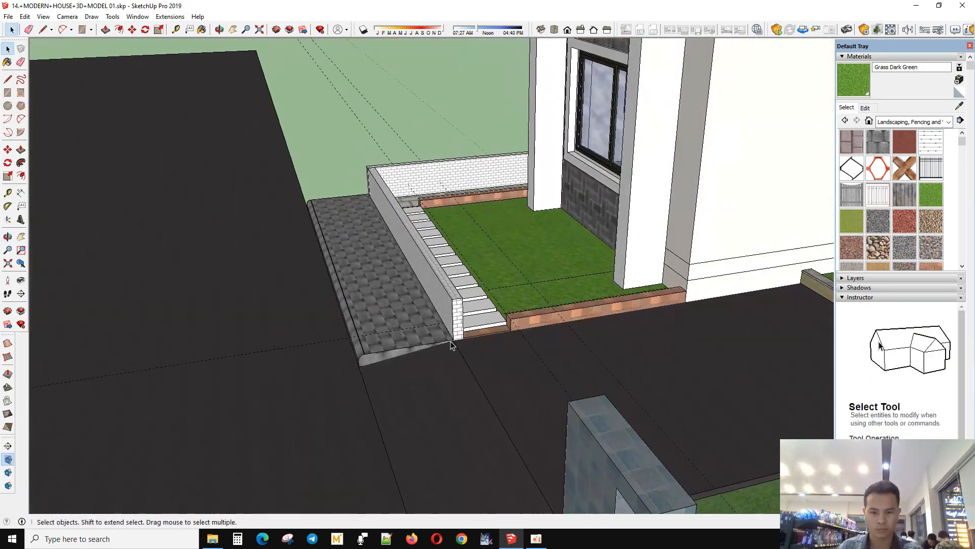
pyautogui.scroll(-3, 887, 197)
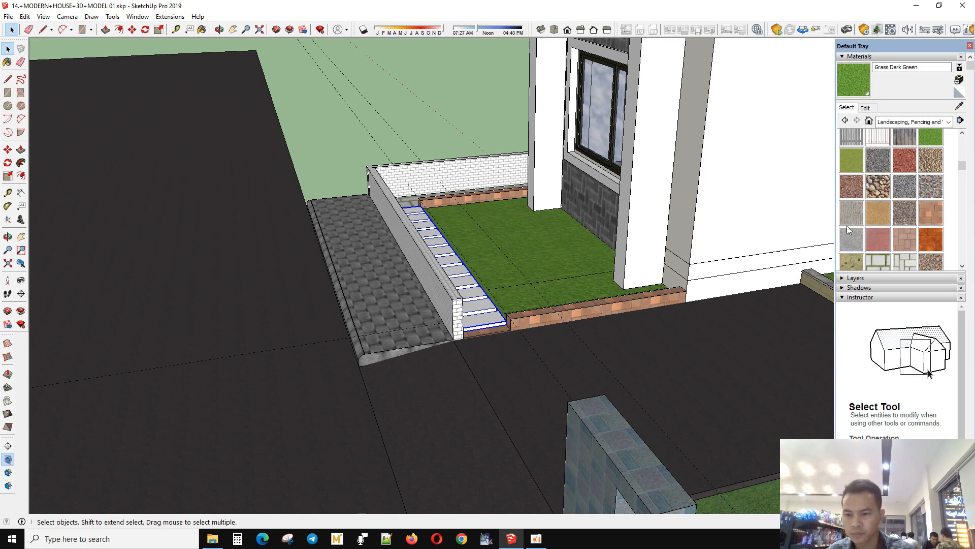
pyautogui.scroll(-3, 908, 214)
pyautogui.click(948, 122)
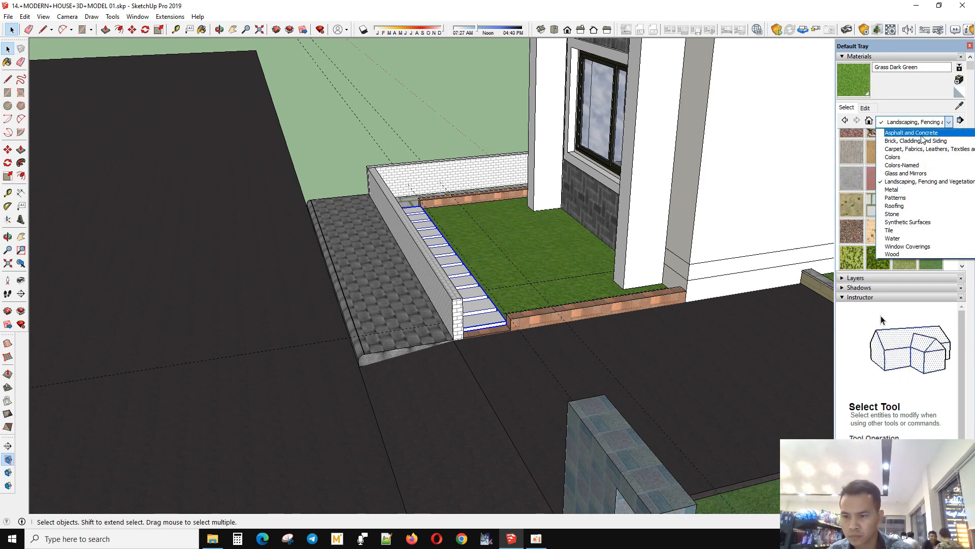
pyautogui.click(912, 132)
pyautogui.click(878, 167)
pyautogui.scroll(2, 489, 315)
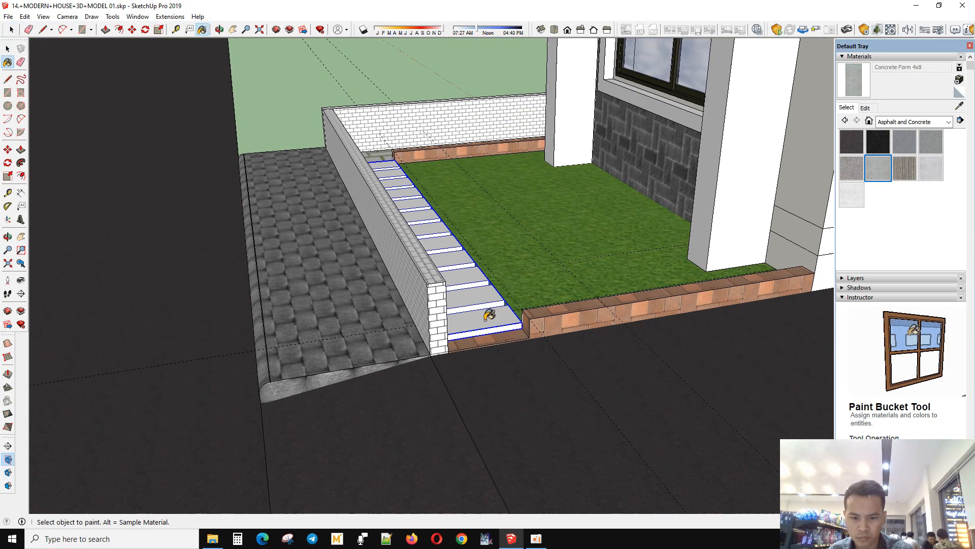
pyautogui.scroll(-3, 489, 315)
pyautogui.scroll(3, 405, 365)
pyautogui.press('space')
# Step: Open the sidewalk group and paint both the long section and the short section by the gate wall with Concrete Form 4x8
pyautogui.scroll(-3, 442, 355)
pyautogui.moveTo(442, 355); pyautogui.dragTo(483, 339, button='middle')
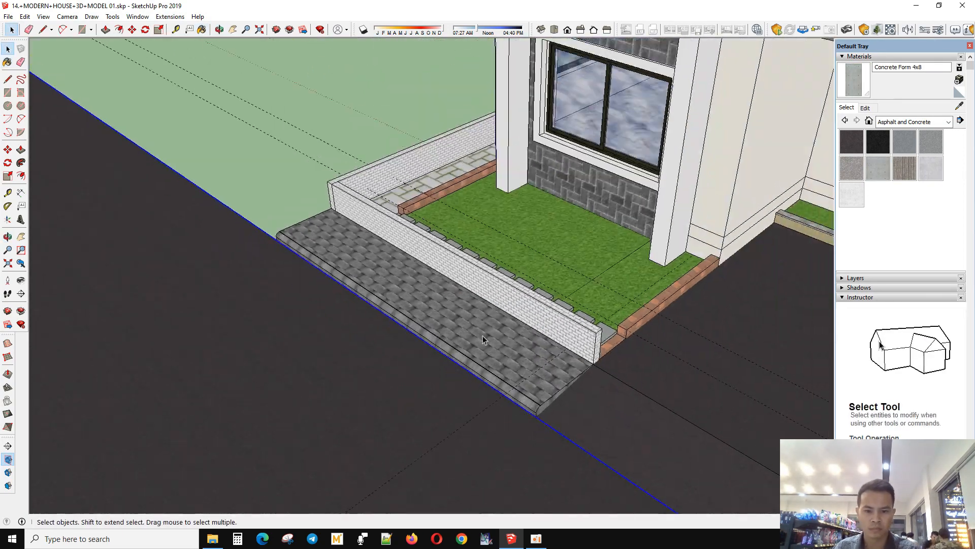
pyautogui.doubleClick(483, 339)
pyautogui.scroll(3, 477, 335)
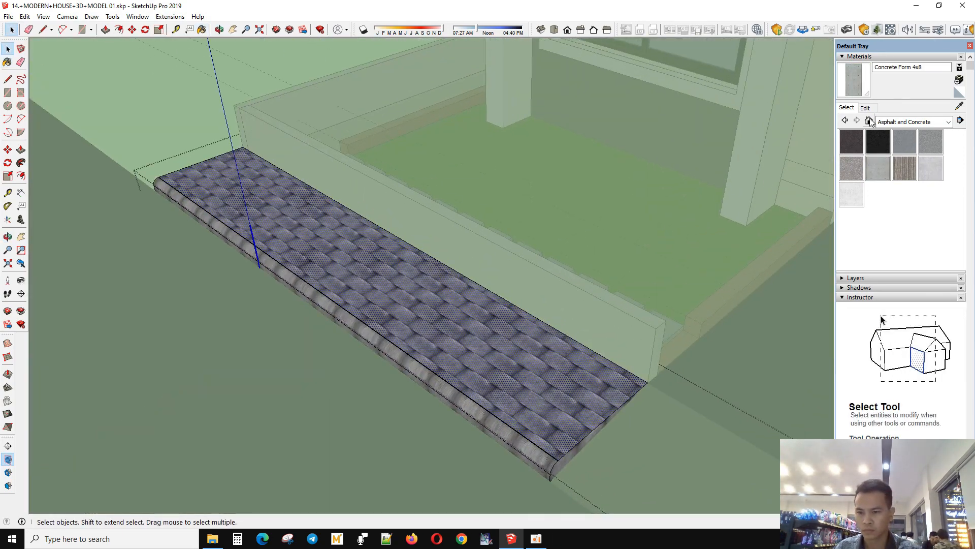
pyautogui.click(589, 387)
pyautogui.scroll(-3, 589, 387)
pyautogui.moveTo(589, 387); pyautogui.dragTo(620, 382, button='middle')
pyautogui.press('space')
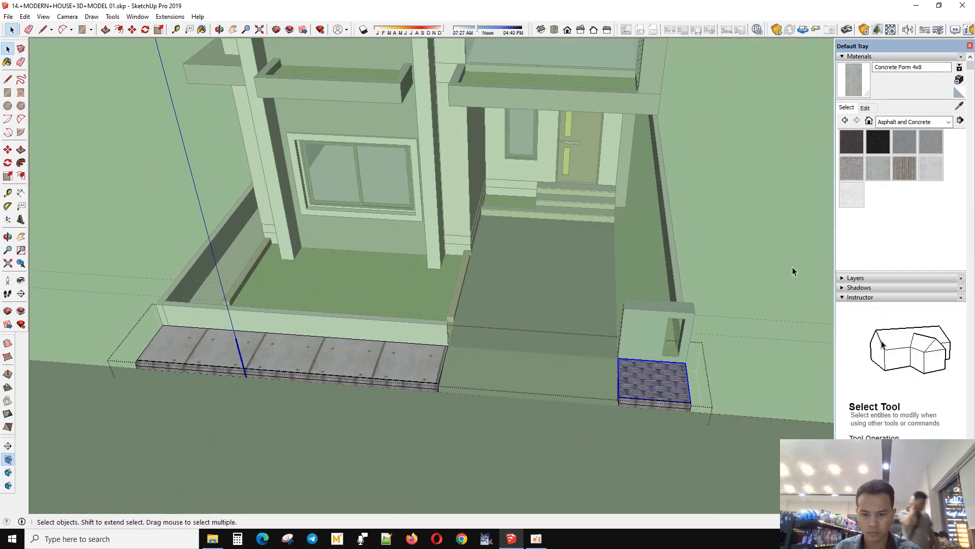
pyautogui.click(663, 387)
pyautogui.scroll(-3, 610, 432)
pyautogui.moveTo(583, 462); pyautogui.dragTo(681, 421, button='middle')
pyautogui.press('space')
# Step: Reposition the concrete texture on the short sidewalk section so one panel fits its surface, and leave the group
pyautogui.scroll(3, 676, 401)
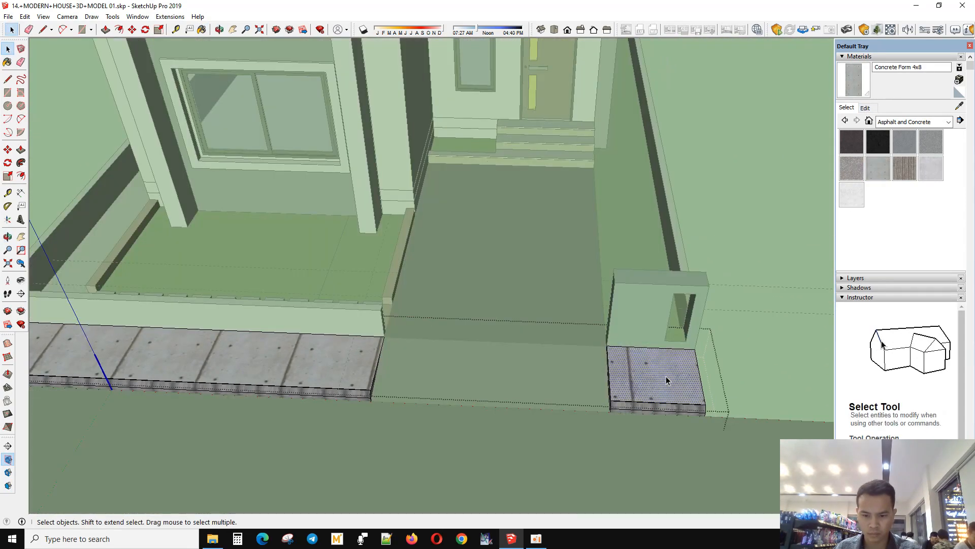
pyautogui.rightClick(665, 380)
pyautogui.moveTo(746, 354)
pyautogui.click(785, 354)
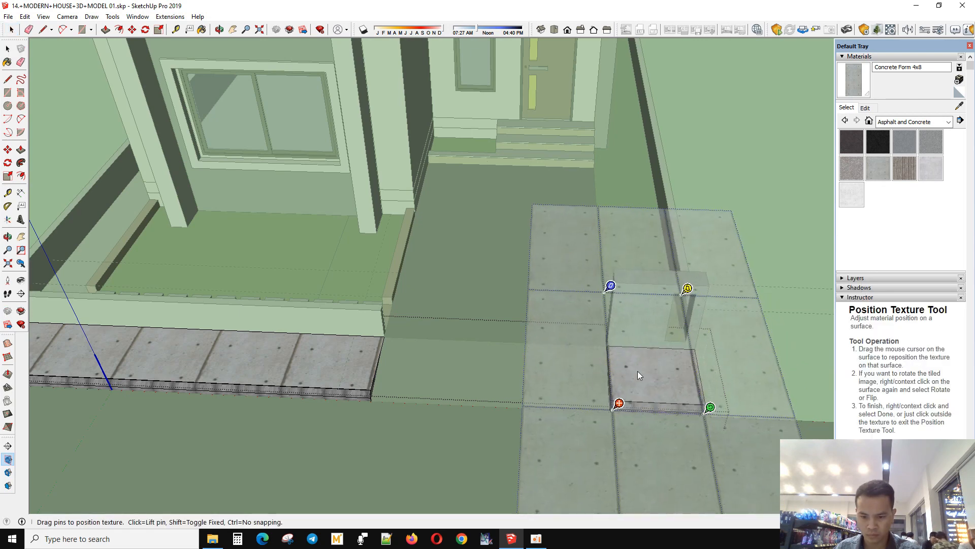
pyautogui.moveTo(639, 370); pyautogui.dragTo(641, 369)
pyautogui.moveTo(711, 406); pyautogui.dragTo(718, 406)
pyautogui.moveTo(668, 384); pyautogui.dragTo(662, 385)
pyautogui.press('Return')
pyautogui.scroll(-3, 664, 376)
pyautogui.click(706, 300)
pyautogui.moveTo(599, 284)
pyautogui.mouseDown(button='middle')
pyautogui.moveTo(432, 305)
pyautogui.moveTo(473, 223)
pyautogui.moveTo(301, 157)
pyautogui.moveTo(261, 213)
pyautogui.moveTo(593, 282)
pyautogui.mouseUp(button='middle')
pyautogui.scroll(3, 626, 308)
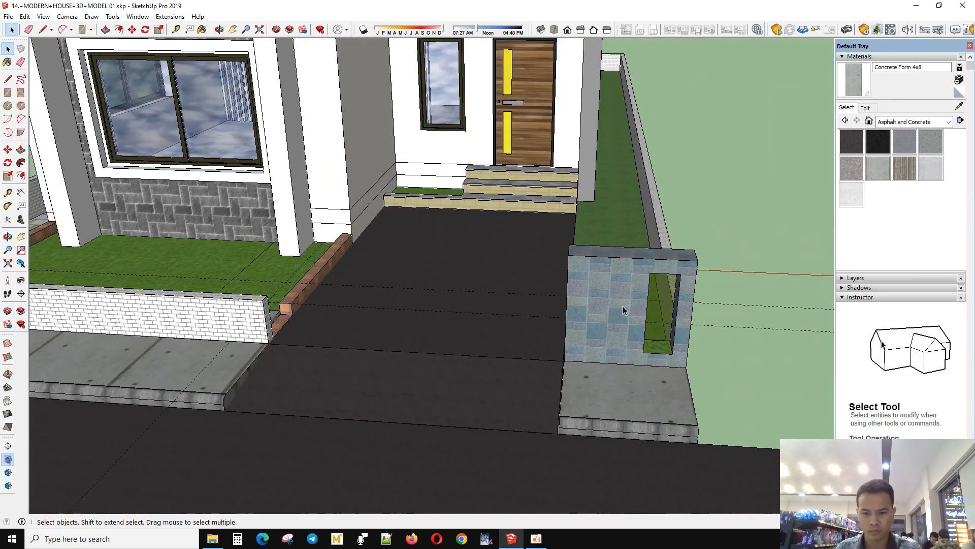
pyautogui.doubleClick(626, 308)
pyautogui.press('b')
pyautogui.moveTo(404, 305)
pyautogui.mouseDown(button='middle')
pyautogui.moveTo(233, 350)
pyautogui.moveTo(626, 291)
pyautogui.mouseUp(button='middle')
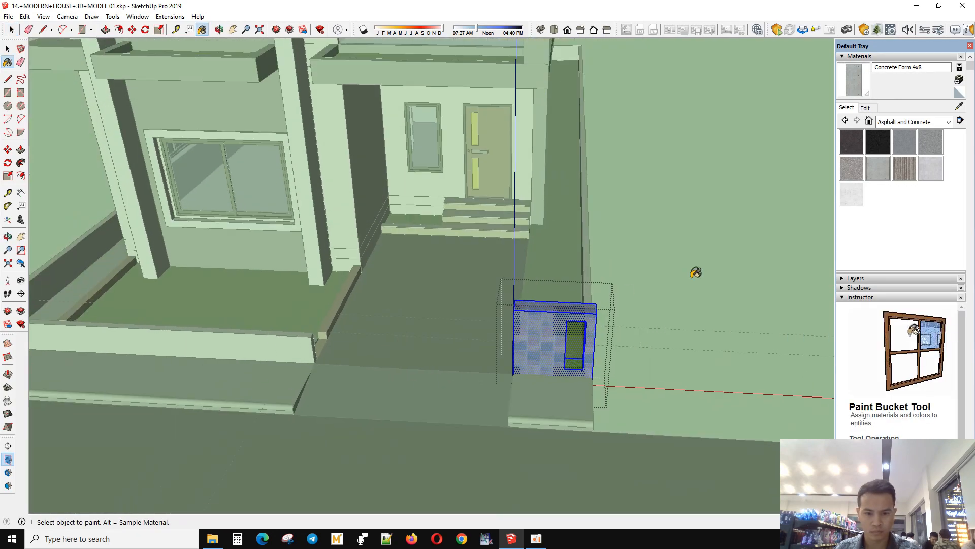
pyautogui.press('space')
pyautogui.click(627, 291)
pyautogui.scroll(-3, 452, 402)
pyautogui.moveTo(453, 403); pyautogui.dragTo(266, 459, button='middle')
pyautogui.scroll(4, 313, 339)
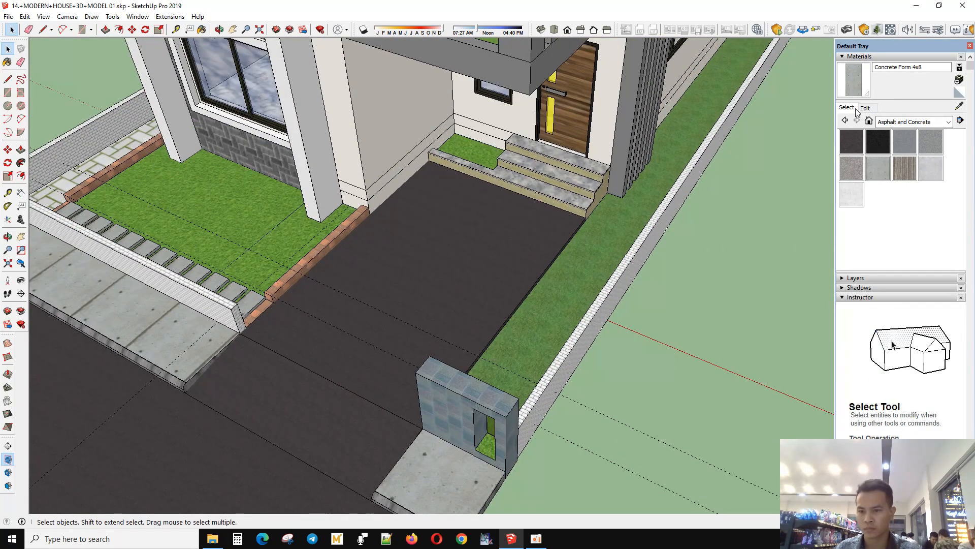
pyautogui.click(904, 122)
pyautogui.click(909, 148)
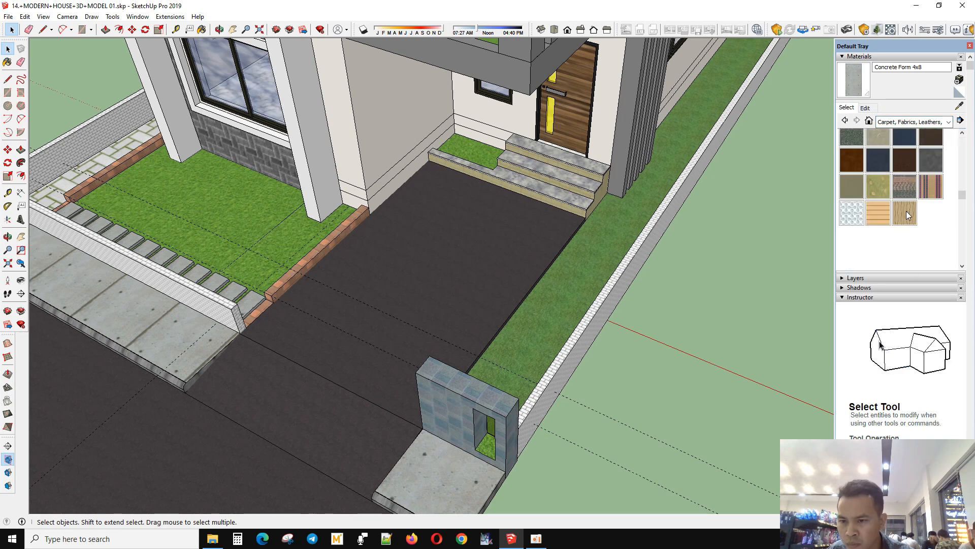
pyautogui.click(913, 122)
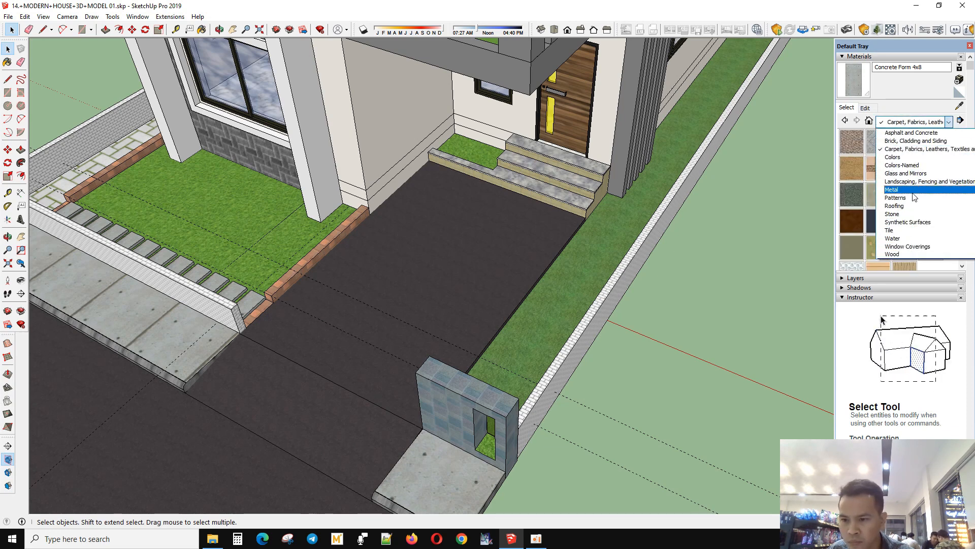
pyautogui.click(911, 132)
# Step: Open the driveway group and paint both of its surfaces with Concrete Form 4x8
pyautogui.doubleClick(426, 271)
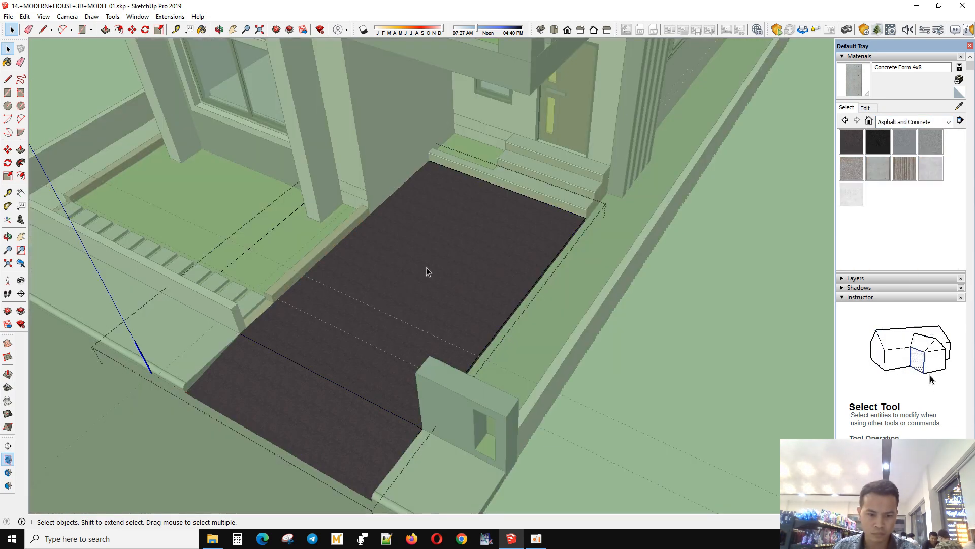
pyautogui.click(855, 85)
pyautogui.click(414, 306)
pyautogui.click(275, 440)
pyautogui.moveTo(276, 440); pyautogui.dragTo(423, 343, button='middle')
pyautogui.press('space')
pyautogui.click(606, 325)
pyautogui.moveTo(607, 325); pyautogui.dragTo(548, 340, button='middle')
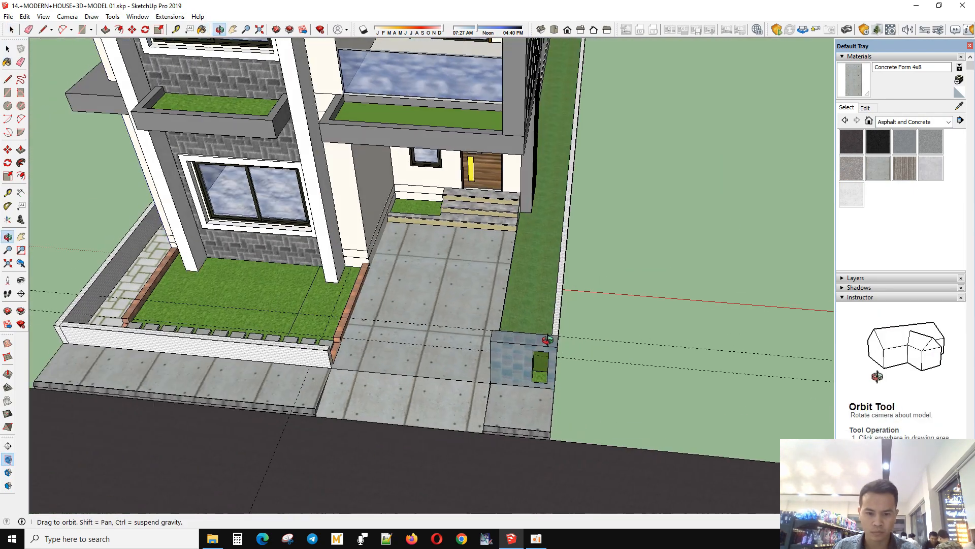
# Step: Open the driveway group and shift the concrete texture sideways on its long surface by the house
pyautogui.scroll(4, 447, 310)
pyautogui.press('space')
pyautogui.doubleClick(457, 284)
pyautogui.rightClick(458, 284)
pyautogui.moveTo(501, 416)
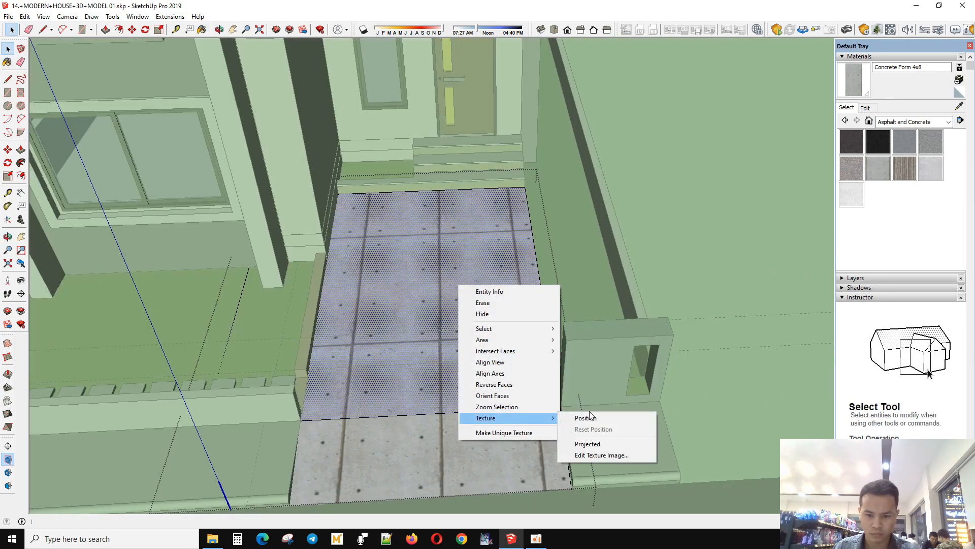
pyautogui.click(593, 412)
pyautogui.moveTo(414, 374); pyautogui.dragTo(442, 367)
pyautogui.press('Return')
pyautogui.click(660, 193)
# Step: Shift the concrete texture sideways on the driveway's short surface next to the road
pyautogui.scroll(-3, 530, 204)
pyautogui.scroll(2, 482, 381)
pyautogui.tripleClick(495, 366)
pyautogui.click(492, 363)
pyautogui.rightClick(489, 355)
pyautogui.moveTo(538, 487)
pyautogui.click(615, 487)
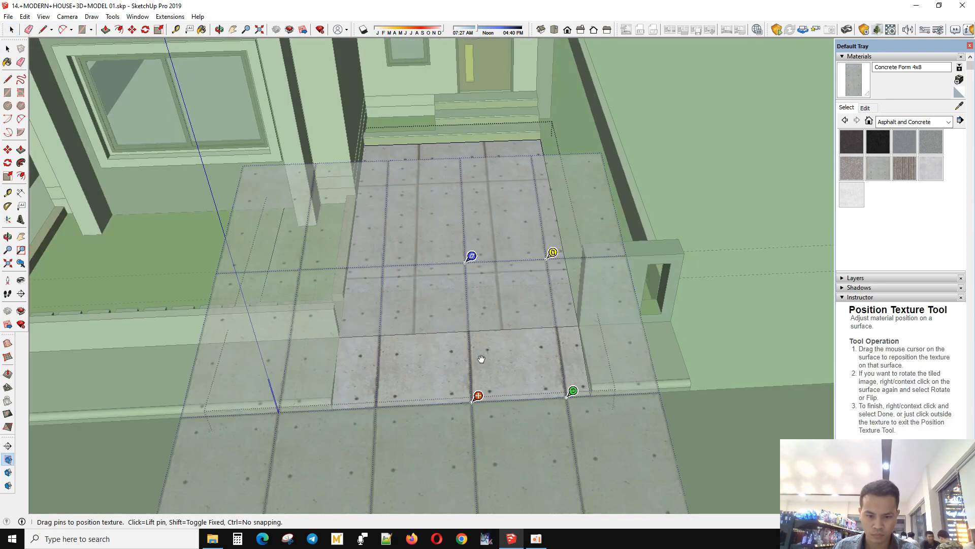
pyautogui.moveTo(481, 357); pyautogui.dragTo(514, 357)
pyautogui.press('Return')
# Step: Fine-tune the short driveway surface's texture position so its panel joint lines up with the joint on the long surface
pyautogui.rightClick(497, 354)
pyautogui.moveTo(539, 487)
pyautogui.click(622, 487)
pyautogui.scroll(1, 509, 337)
pyautogui.scroll(4, 505, 336)
pyautogui.moveTo(479, 327); pyautogui.dragTo(484, 323)
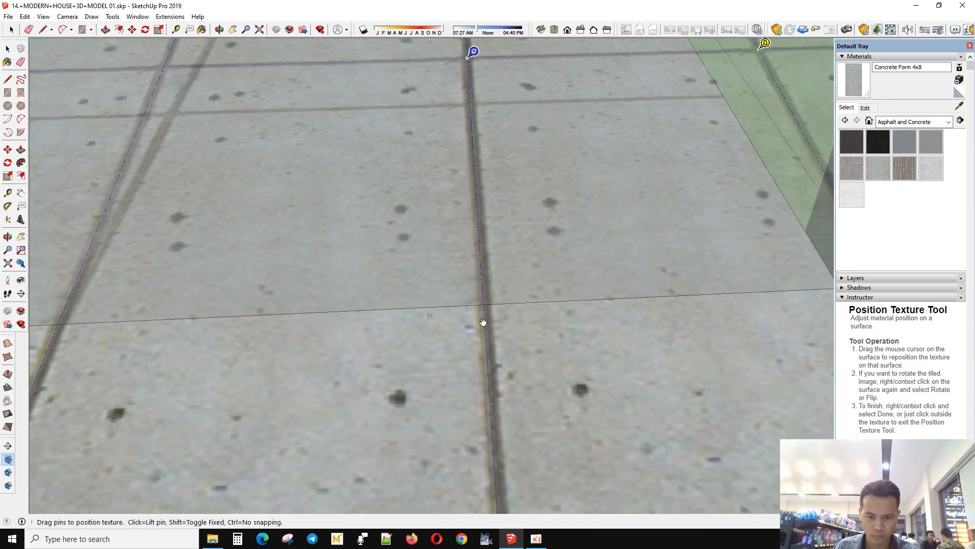
pyautogui.press('Return')
pyautogui.scroll(-2, 413, 335)
pyautogui.scroll(2, 421, 337)
pyautogui.rightClick(422, 337)
pyautogui.moveTo(467, 470)
pyautogui.click(549, 470)
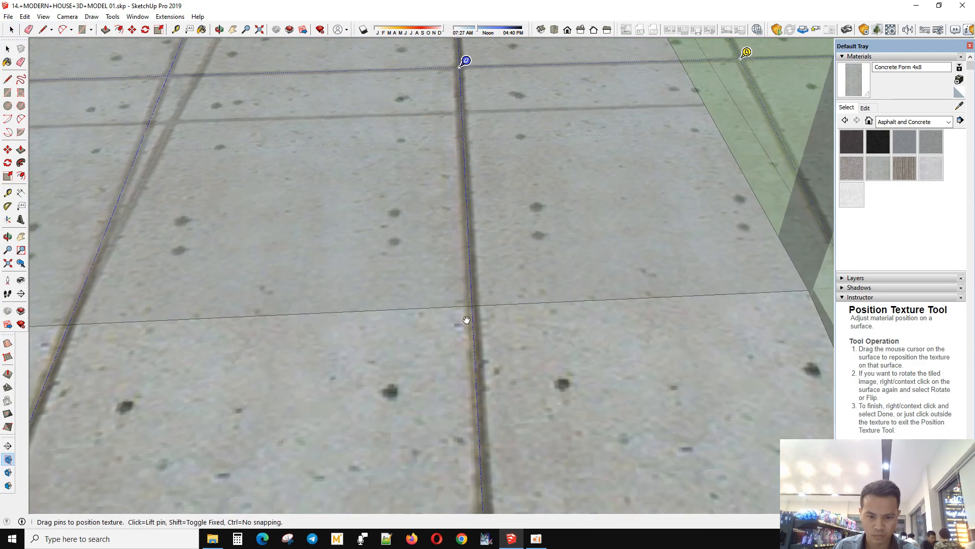
pyautogui.press('Return')
# Step: Save the model and choose to fix its minor problem later
pyautogui.scroll(-5, 438, 331)
pyautogui.scroll(-3, 550, 458)
pyautogui.moveTo(549, 458); pyautogui.dragTo(497, 92, button='middle')
pyautogui.scroll(-3, 461, 370)
pyautogui.scroll(2, 496, 92)
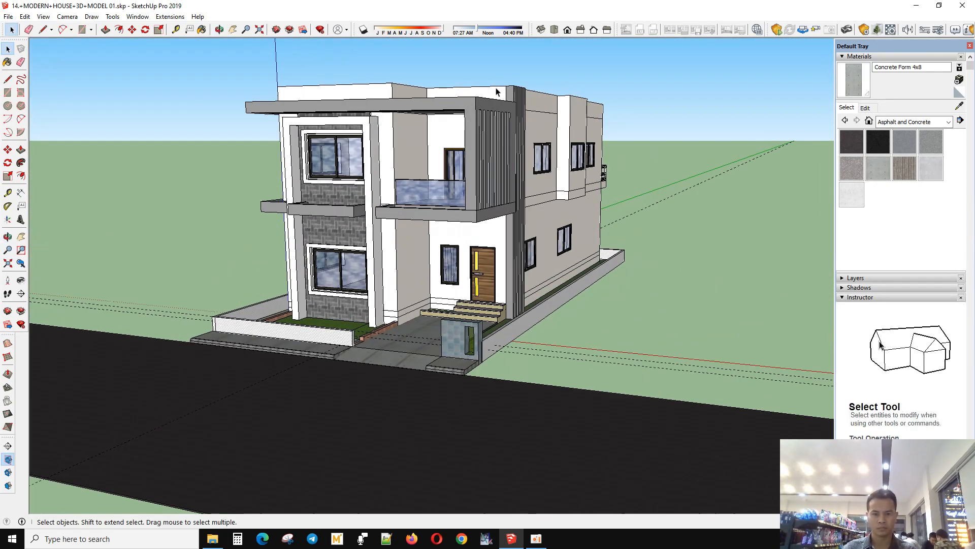
pyautogui.click(5, 20)
pyautogui.click(39, 79)
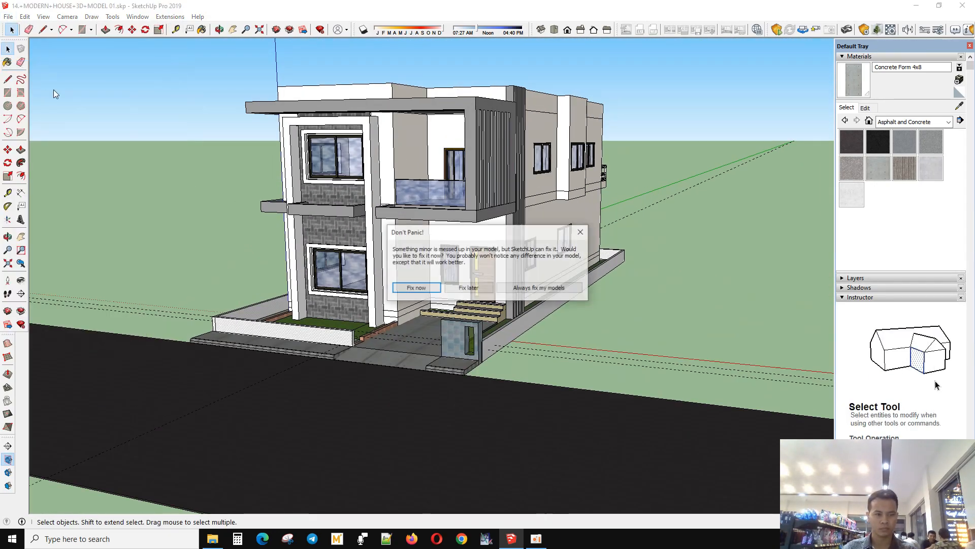
pyautogui.click(465, 291)
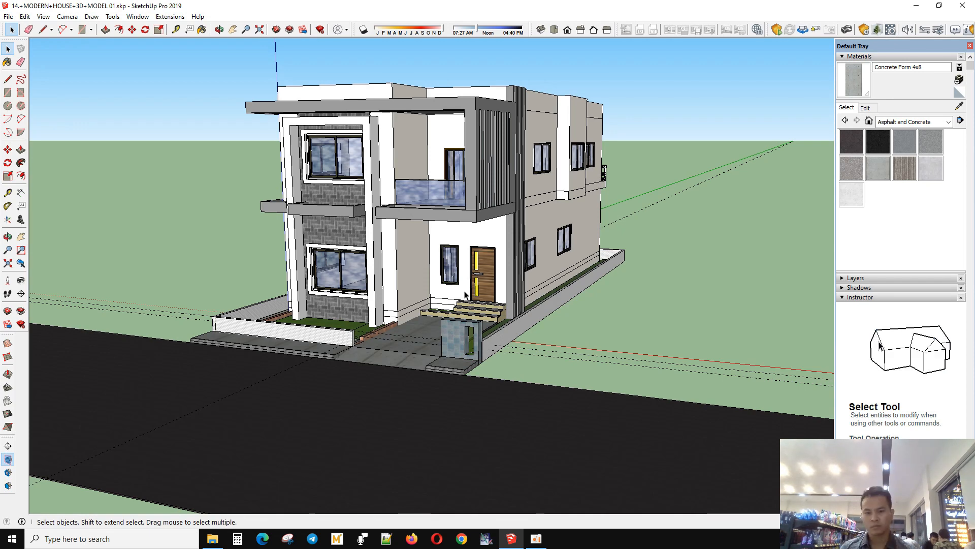
pyautogui.click(534, 539)
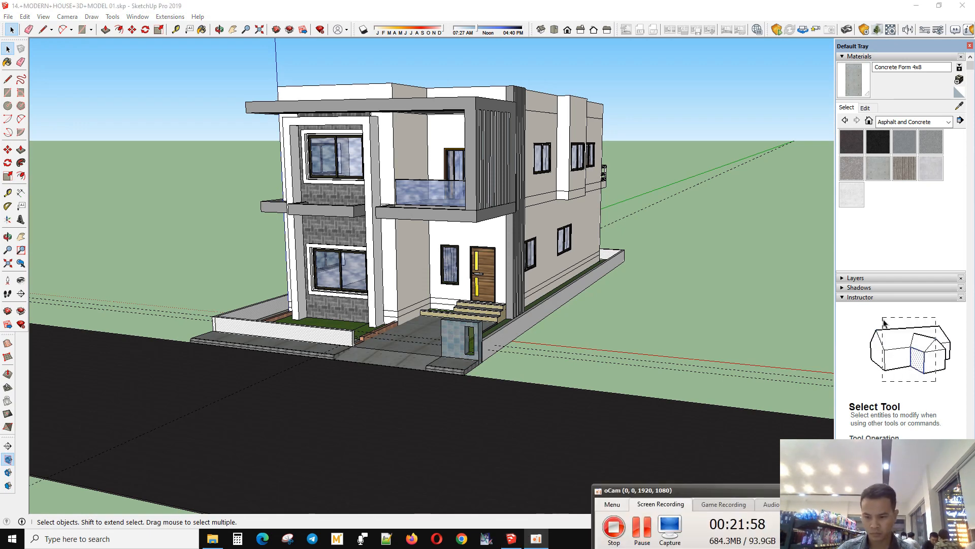
pyautogui.moveTo(708, 429); pyautogui.dragTo(517, 341, button='middle')
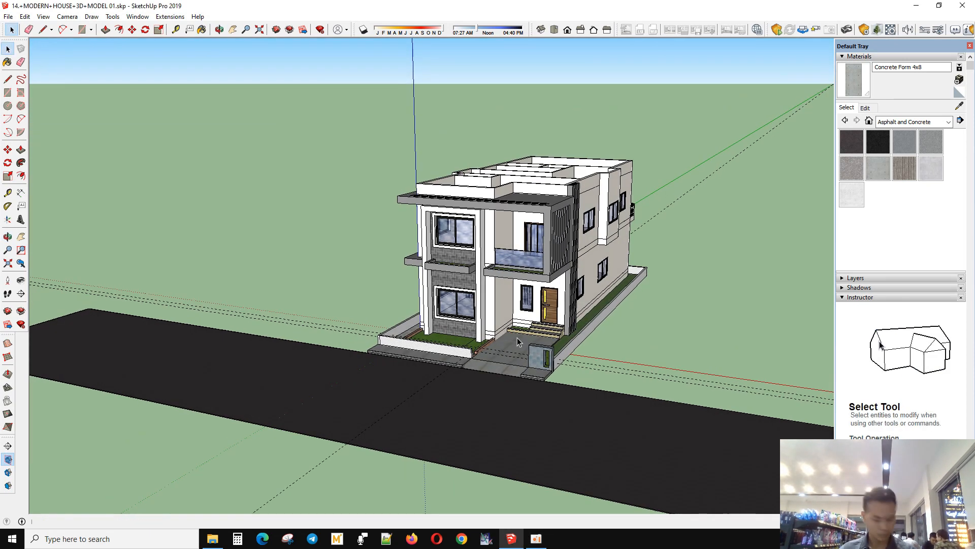
pyautogui.click(545, 538)
pyautogui.click(539, 538)
pyautogui.moveTo(575, 409); pyautogui.dragTo(616, 469, button='middle')
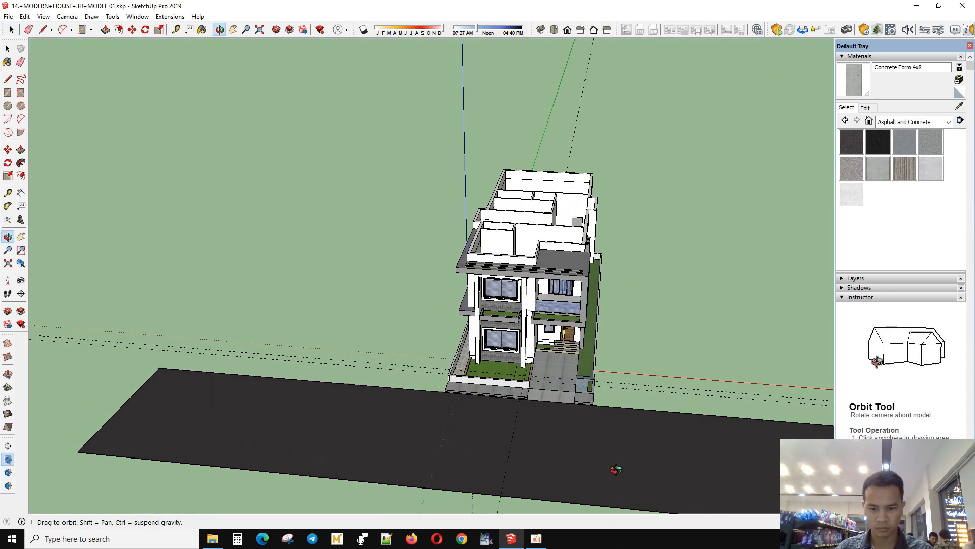
# Step: Unhide the last hidden object to bring back the house's roof slab
pyautogui.scroll(4, 562, 197)
pyautogui.click(26, 18)
pyautogui.moveTo(56, 171)
pyautogui.click(201, 184)
# Step: Place guides beside the projecting wall bay on the roof slab's side edge, setting the offset to 40 cm
pyautogui.moveTo(630, 325); pyautogui.dragTo(538, 92, button='middle')
pyautogui.scroll(5, 461, 243)
pyautogui.scroll(-10, 462, 254)
pyautogui.scroll(3, 523, 223)
pyautogui.moveTo(523, 223); pyautogui.dragTo(671, 241, button='middle')
pyautogui.scroll(2, 544, 242)
pyautogui.moveTo(544, 242)
pyautogui.mouseDown(button='middle')
pyautogui.moveTo(690, 224)
pyautogui.moveTo(453, 217)
pyautogui.moveTo(557, 243)
pyautogui.moveTo(562, 133)
pyautogui.moveTo(549, 180)
pyautogui.mouseUp(button='middle')
pyautogui.scroll(4, 561, 152)
pyautogui.scroll(3, 523, 285)
pyautogui.moveTo(523, 285); pyautogui.dragTo(230, 241, button='middle')
pyautogui.scroll(4, 354, 208)
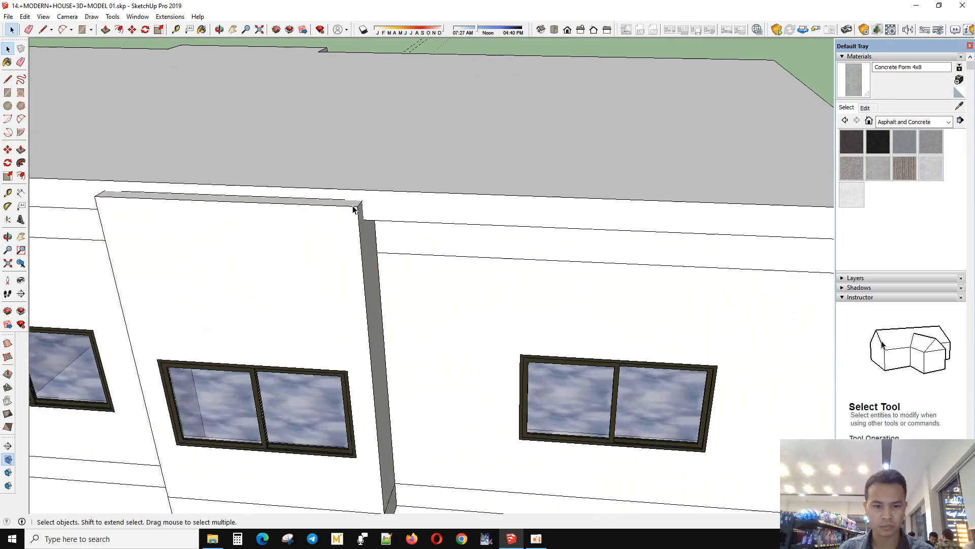
pyautogui.scroll(2, 464, 322)
pyautogui.scroll(-2, 403, 224)
pyautogui.moveTo(403, 224); pyautogui.dragTo(435, 318, button='middle')
pyautogui.click(435, 319)
pyautogui.press('t')
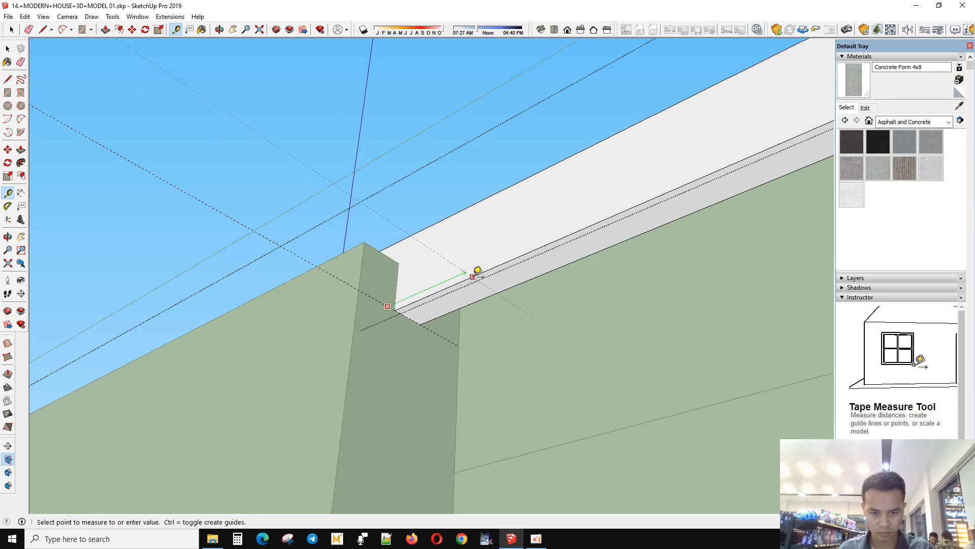
pyautogui.moveTo(478, 269); pyautogui.dragTo(389, 268, button='middle')
pyautogui.press('space')
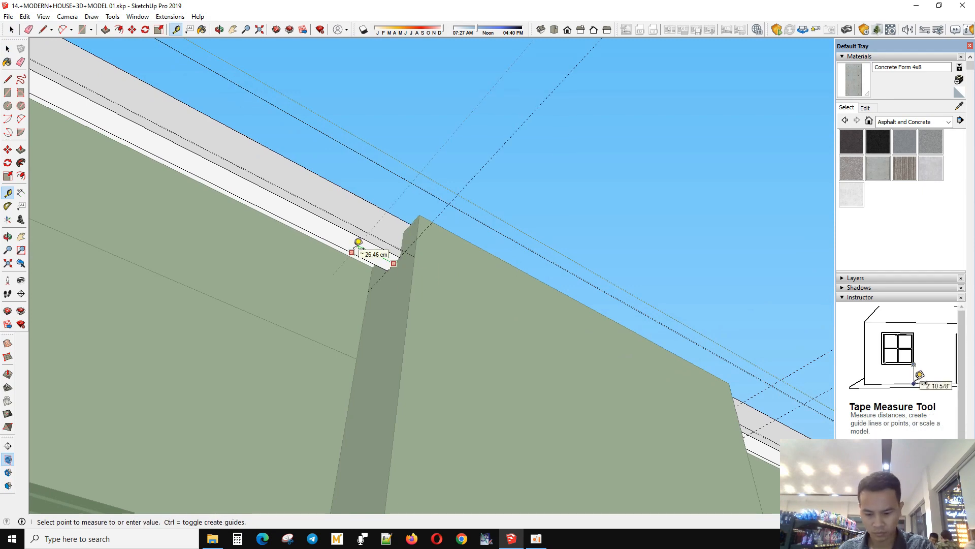
pyautogui.write('40')
pyautogui.press('Return')
pyautogui.press('space')
# Step: Open the roof slab group and draw a rectangle between the guides on the edge lip's underside above the wall bay
pyautogui.doubleClick(380, 259)
pyautogui.press('r')
pyautogui.click(345, 230)
pyautogui.scroll(-2, 346, 230)
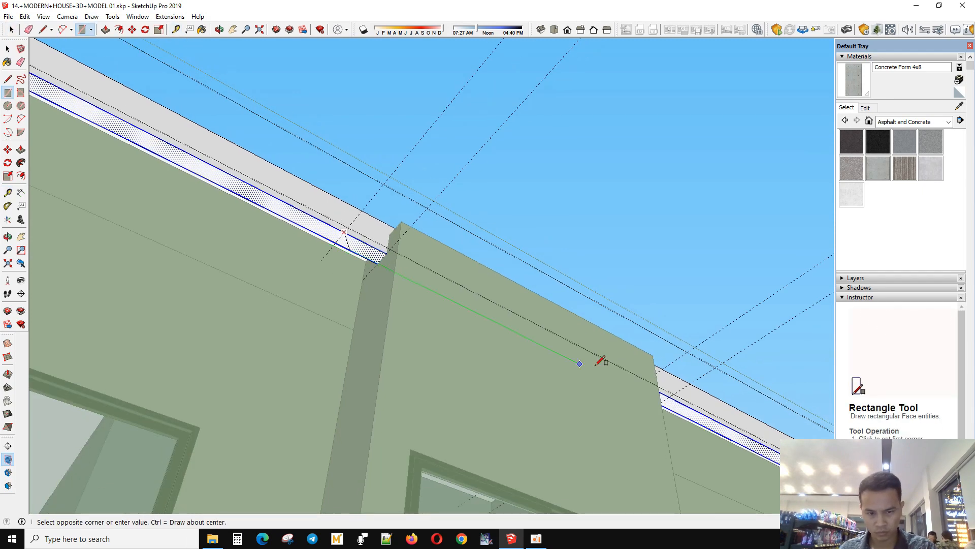
pyautogui.moveTo(481, 329); pyautogui.dragTo(724, 337, button='middle')
pyautogui.press('space')
# Step: Push the rectangle on the lip's underside upward to notch the roof edge around the wall bay
pyautogui.press('p')
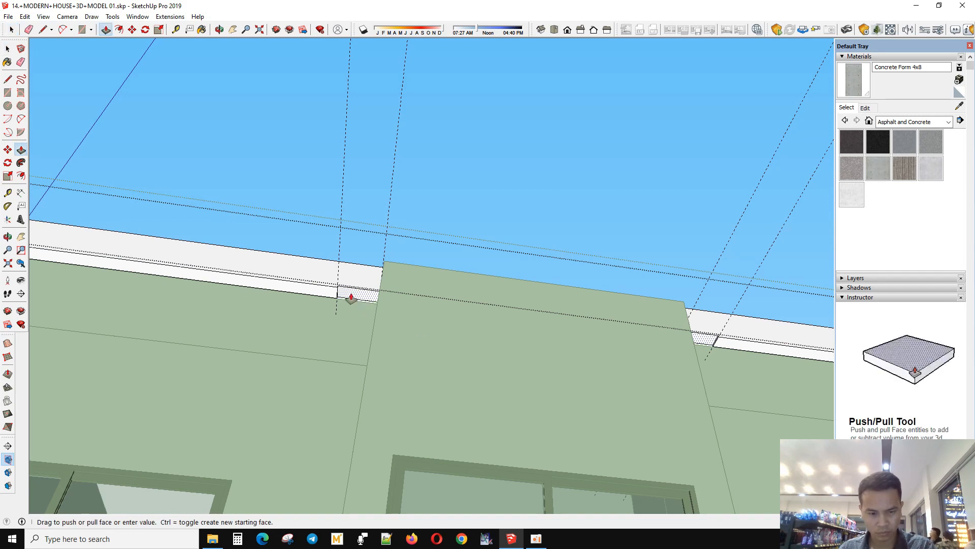
pyautogui.moveTo(703, 342); pyautogui.dragTo(273, 302, button='middle')
pyautogui.click(668, 113)
pyautogui.press('space')
pyautogui.moveTo(642, 126); pyautogui.dragTo(789, 384, button='middle')
# Step: Split the slab's outer edge face with lines at the notch ends and pull the section out beyond the wall bay
pyautogui.press('l')
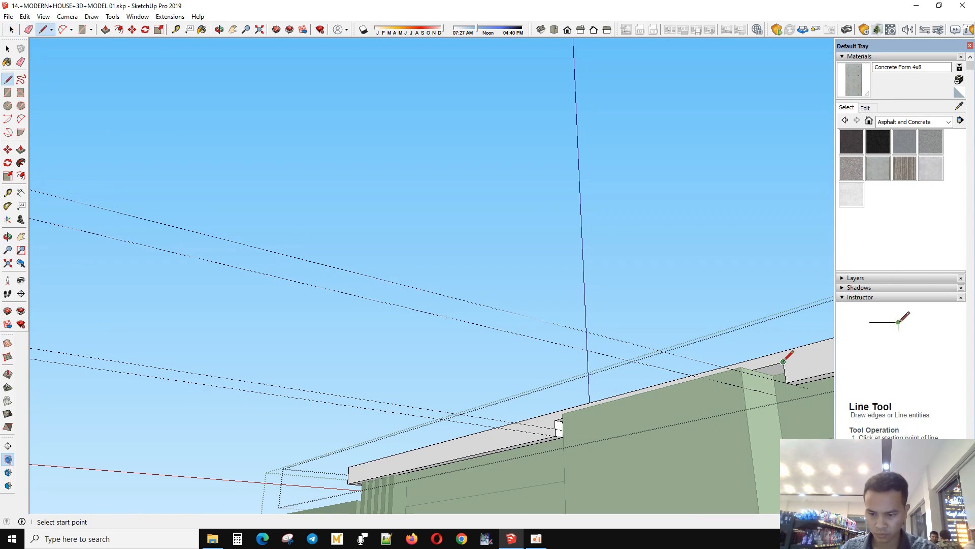
pyautogui.press('space')
pyautogui.press('l')
pyautogui.press('space')
pyautogui.press('p')
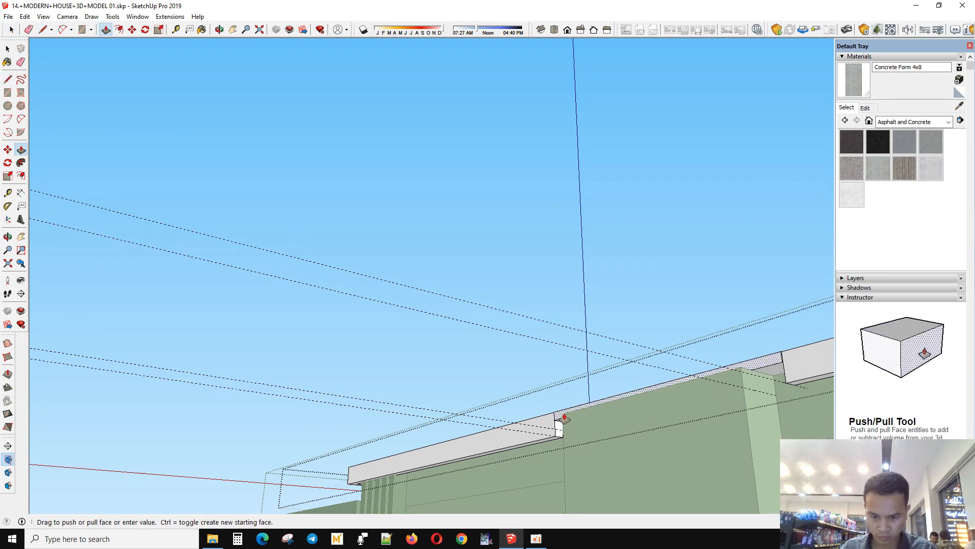
pyautogui.click(548, 412)
pyautogui.moveTo(548, 411); pyautogui.dragTo(656, 389, button='middle')
pyautogui.press('space')
# Step: Select the three outer edges under the projecting roof section and offset them inward
pyautogui.scroll(3, 657, 390)
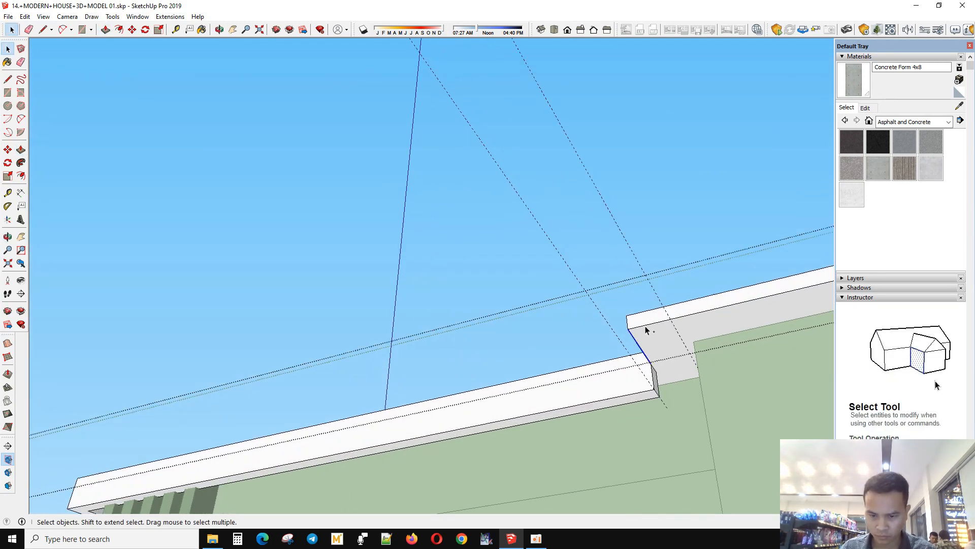
pyautogui.scroll(-5, 646, 330)
pyautogui.scroll(5, 588, 333)
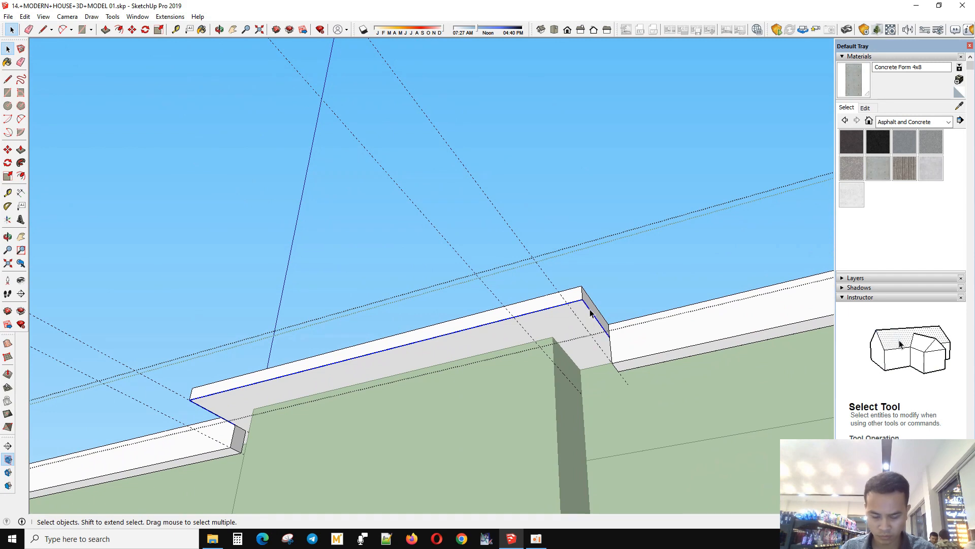
pyautogui.press('f')
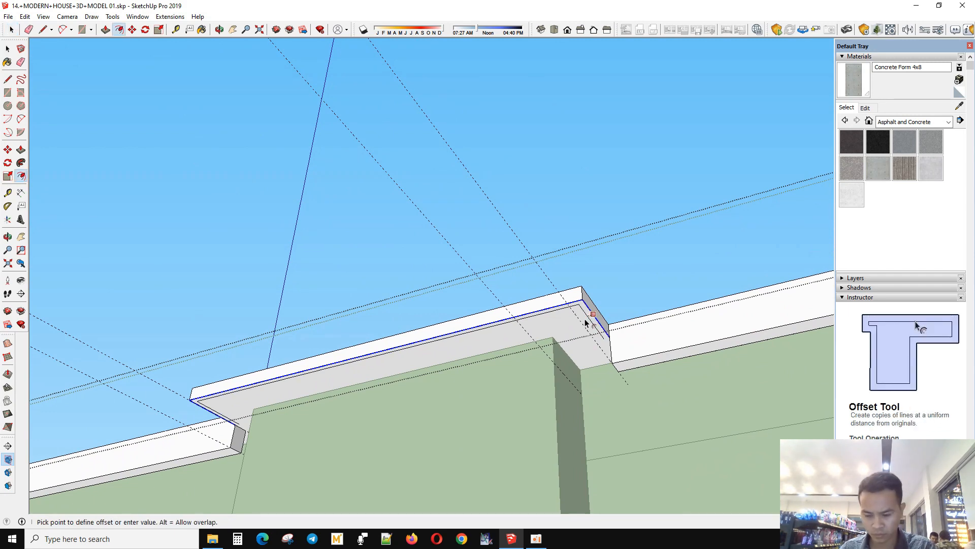
pyautogui.scroll(3, 584, 318)
pyautogui.moveTo(588, 346); pyautogui.dragTo(599, 386, button='middle')
pyautogui.press('space')
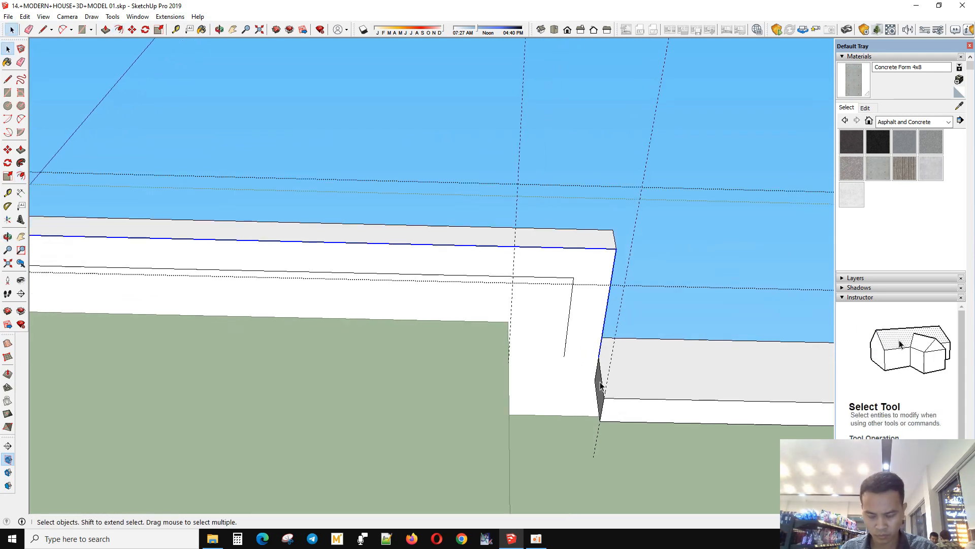
# Step: Close both ends of the offset outline with short lines to form a separate rim face under the projection
pyautogui.press('l')
pyautogui.press('space')
pyautogui.click(577, 366)
pyautogui.moveTo(577, 366); pyautogui.dragTo(305, 350, button='middle')
pyautogui.scroll(3, 303, 349)
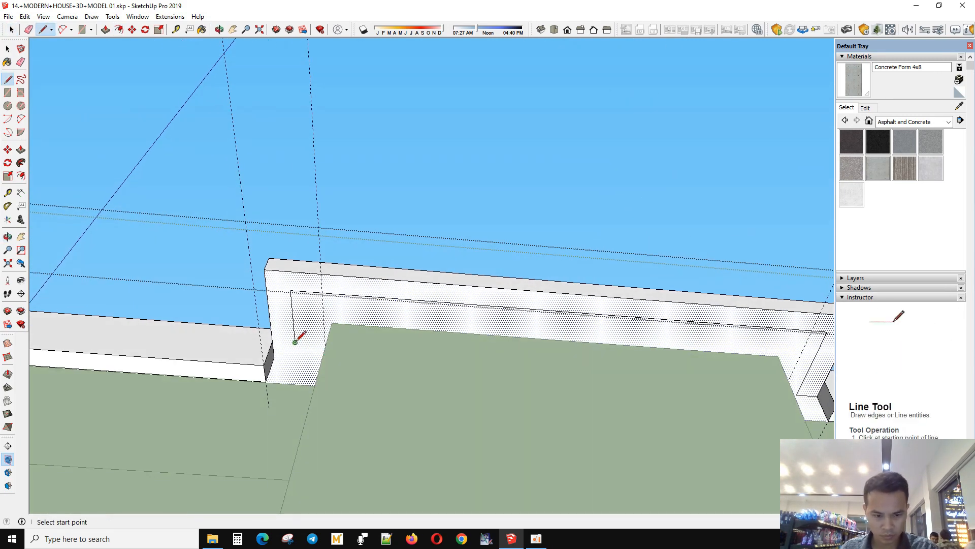
pyautogui.moveTo(274, 357); pyautogui.dragTo(254, 358, button='middle')
pyautogui.press('space')
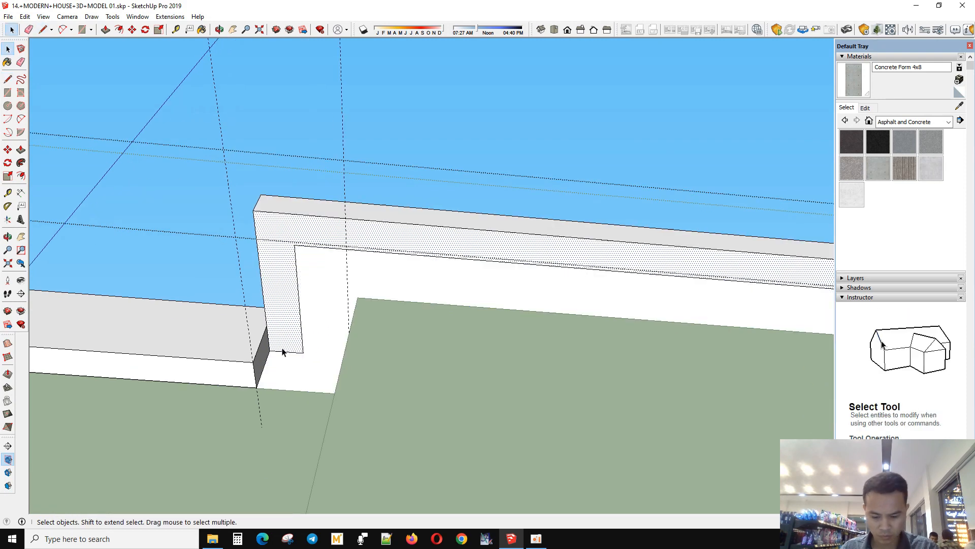
# Step: Pull the rim face down to the level of the adjoining roof lip and erase the leftover edges at both ends
pyautogui.press('p')
pyautogui.press('space')
pyautogui.scroll(2, 293, 360)
pyautogui.press('e')
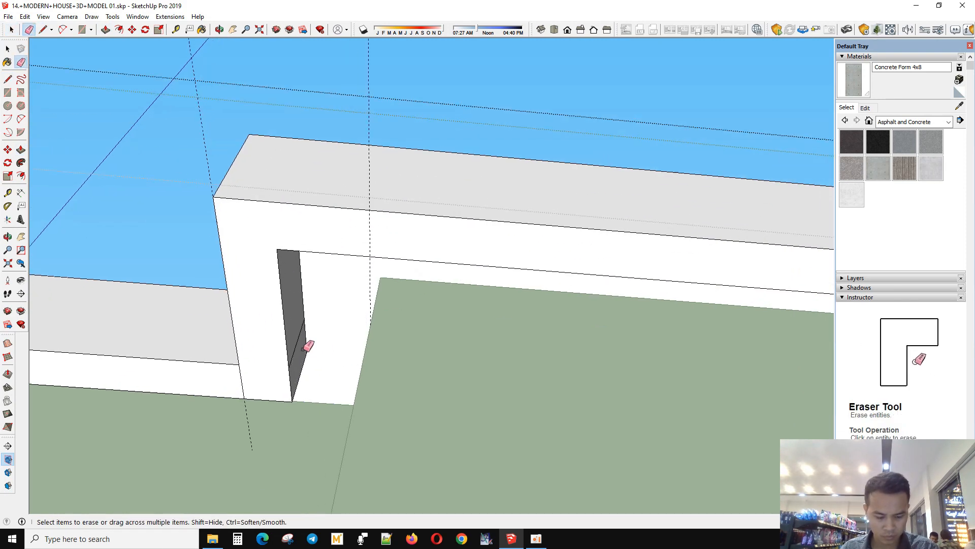
pyautogui.moveTo(263, 366); pyautogui.dragTo(144, 416, button='middle')
pyautogui.scroll(3, 677, 416)
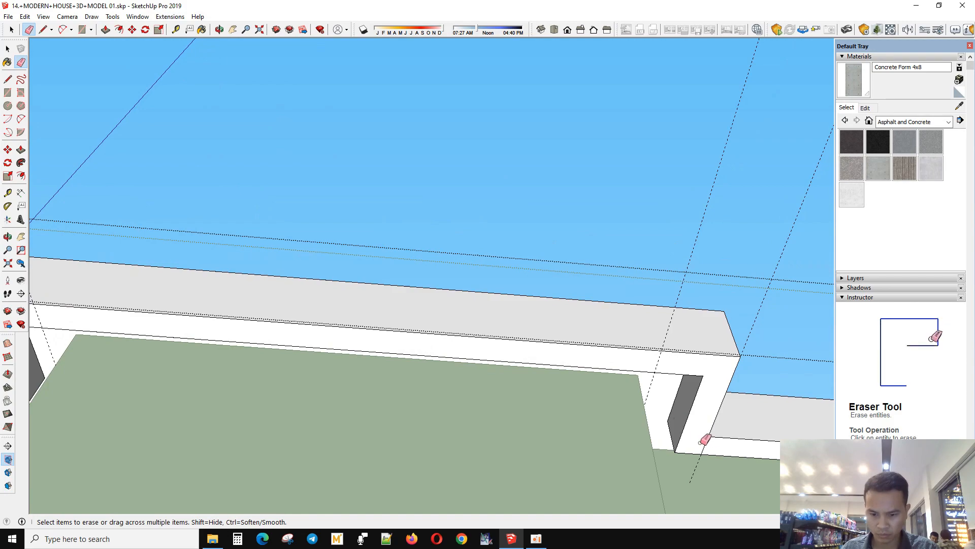
# Step: Leave the roof slab group and delete all the guides in the model
pyautogui.press('space')
pyautogui.scroll(-3, 553, 394)
pyautogui.moveTo(553, 394)
pyautogui.mouseDown(button='middle')
pyautogui.moveTo(718, 348)
pyautogui.moveTo(394, 274)
pyautogui.moveTo(508, 243)
pyautogui.moveTo(468, 290)
pyautogui.mouseUp(button='middle')
pyautogui.click(25, 17)
pyautogui.click(51, 110)
pyautogui.scroll(2, 531, 245)
pyautogui.scroll(-3, 531, 245)
pyautogui.scroll(2, 467, 289)
pyautogui.click(25, 17)
pyautogui.click(56, 110)
# Step: Open the gate wall group and paint the whole wall with Blacktop Old 01 from Asphalt and Concrete
pyautogui.scroll(3, 537, 437)
pyautogui.moveTo(536, 436); pyautogui.dragTo(723, 314, button='middle')
pyautogui.click(723, 314)
pyautogui.doubleClick(723, 310)
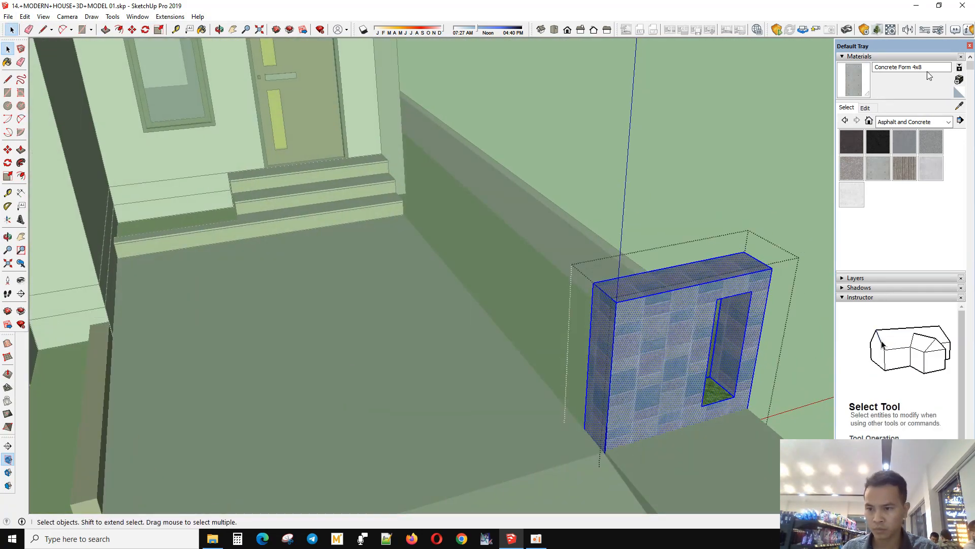
pyautogui.click(909, 121)
pyautogui.click(899, 134)
pyautogui.click(904, 142)
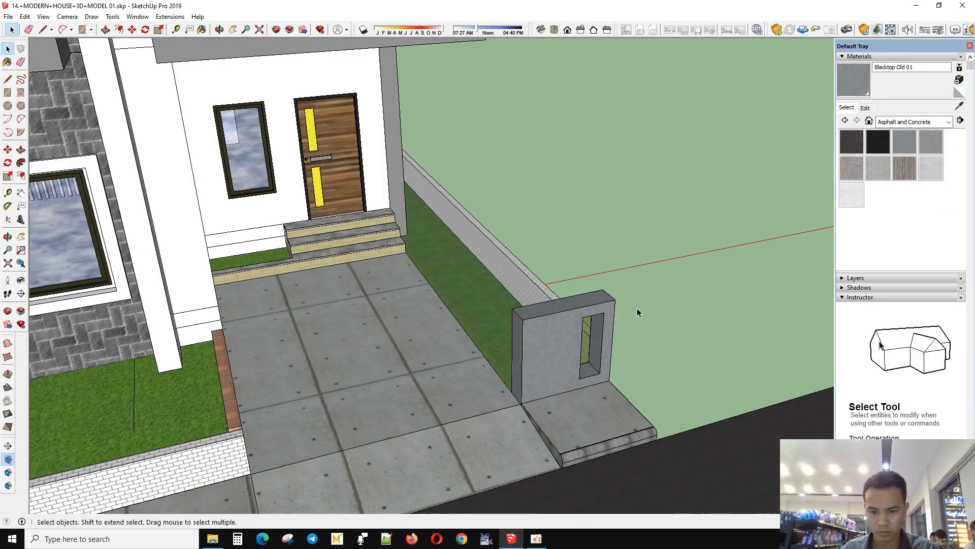
pyautogui.scroll(2, 637, 308)
pyautogui.moveTo(572, 322)
pyautogui.mouseDown(button='middle')
pyautogui.moveTo(577, 399)
pyautogui.moveTo(286, 368)
pyautogui.moveTo(670, 339)
pyautogui.moveTo(542, 233)
pyautogui.moveTo(471, 127)
pyautogui.moveTo(938, 66)
pyautogui.mouseUp(button='middle')
pyautogui.scroll(-3, 670, 338)
pyautogui.click(939, 5)
pyautogui.scroll(-2, 322, 283)
pyautogui.moveTo(322, 282); pyautogui.dragTo(328, 264, button='middle')
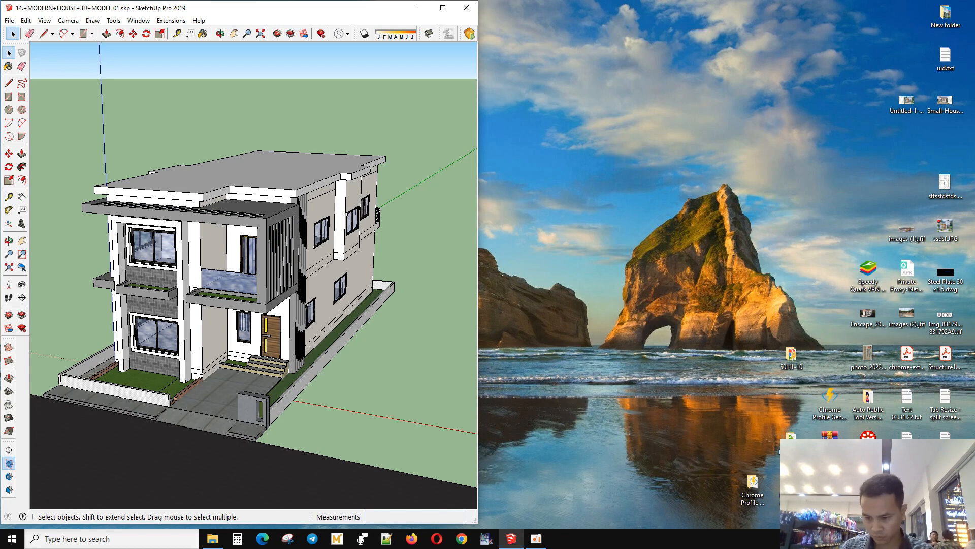
pyautogui.click(886, 538)
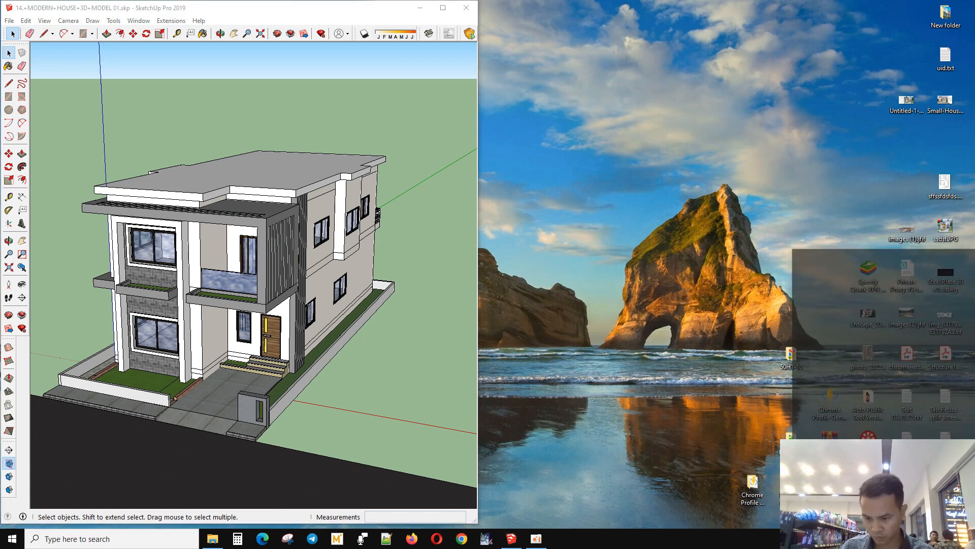
pyautogui.click(673, 187)
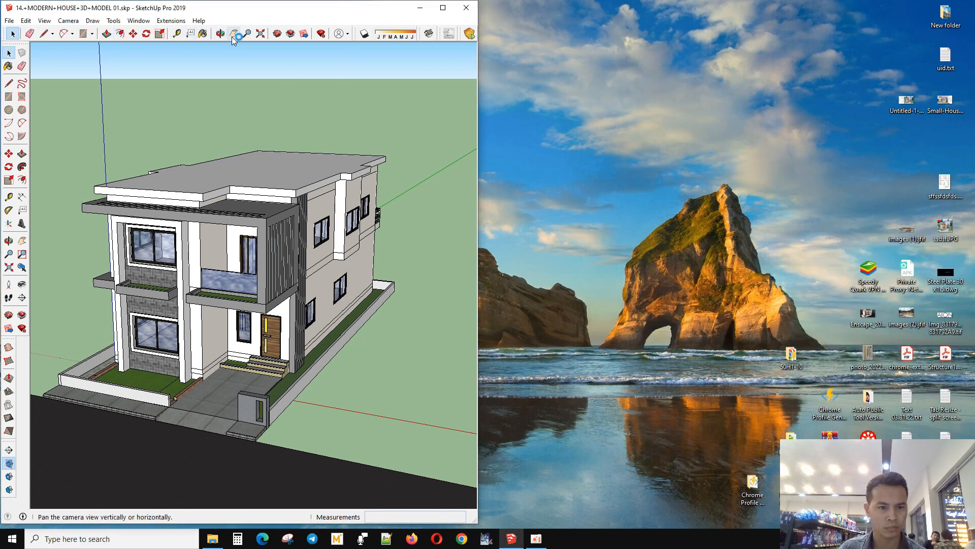
pyautogui.click(443, 8)
# Step: Detach the Enscape and Views toolbars as floating toolbars over the model view and restore the window to half the screen
pyautogui.moveTo(762, 30)
pyautogui.mouseDown()
pyautogui.moveTo(758, 127)
pyautogui.moveTo(136, 57)
pyautogui.mouseUp()
pyautogui.moveTo(534, 30); pyautogui.dragTo(270, 75)
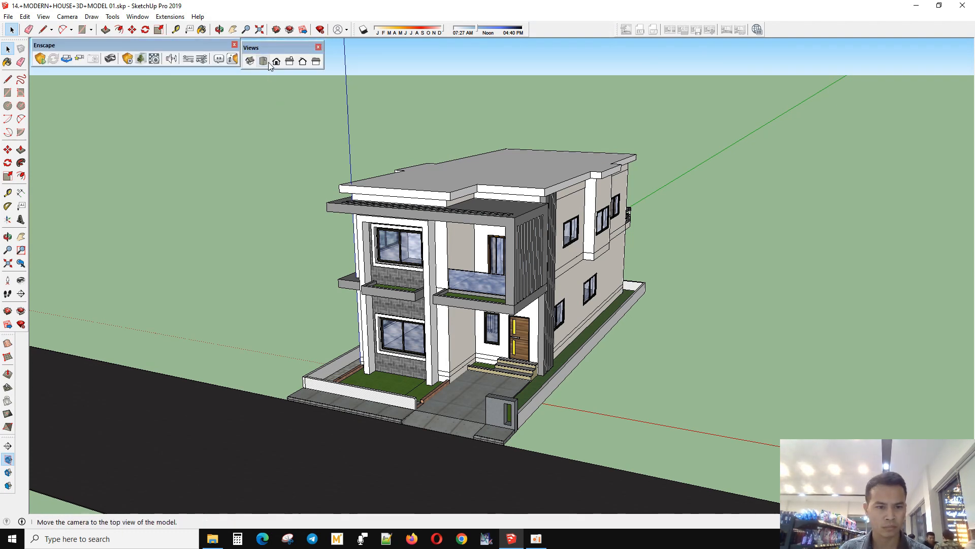
pyautogui.moveTo(203, 43); pyautogui.dragTo(205, 49)
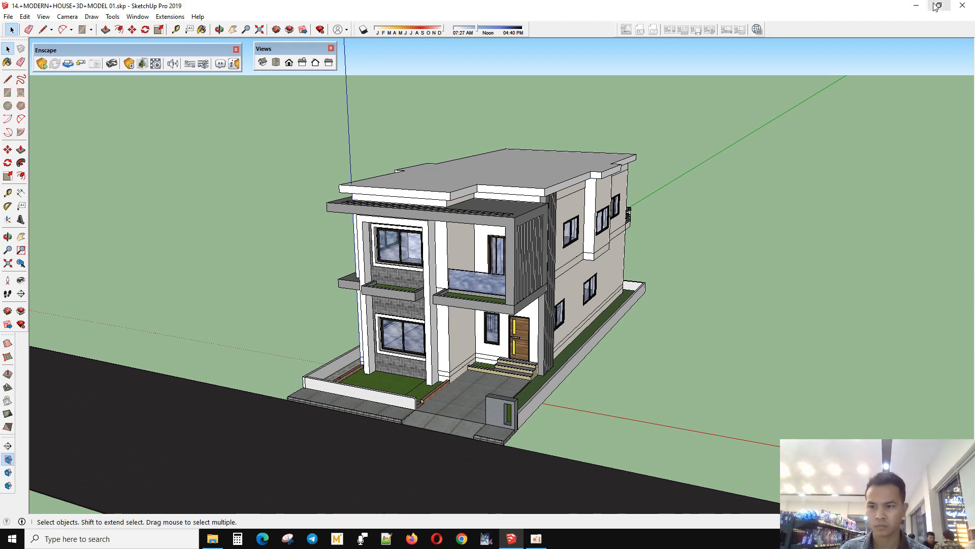
pyautogui.click(937, 6)
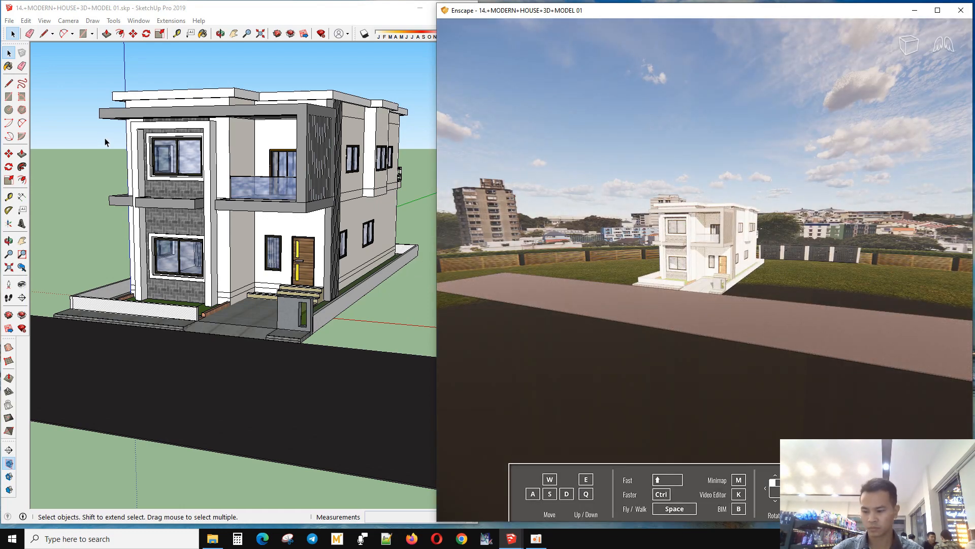
# Step: Synchronize the Enscape render view with the model camera and frame the house's front facade up close
pyautogui.click(7, 45)
pyautogui.click(68, 64)
pyautogui.scroll(2, 208, 305)
pyautogui.moveTo(208, 304)
pyautogui.mouseDown(button='middle')
pyautogui.moveTo(243, 287)
pyautogui.moveTo(308, 311)
pyautogui.moveTo(328, 145)
pyautogui.moveTo(132, 127)
pyautogui.moveTo(154, 123)
pyautogui.mouseUp(button='middle')
pyautogui.scroll(3, 154, 124)
# Step: Select the wall face around the ground-floor front window and start a new material from the stacked-stone texture image
pyautogui.press('space')
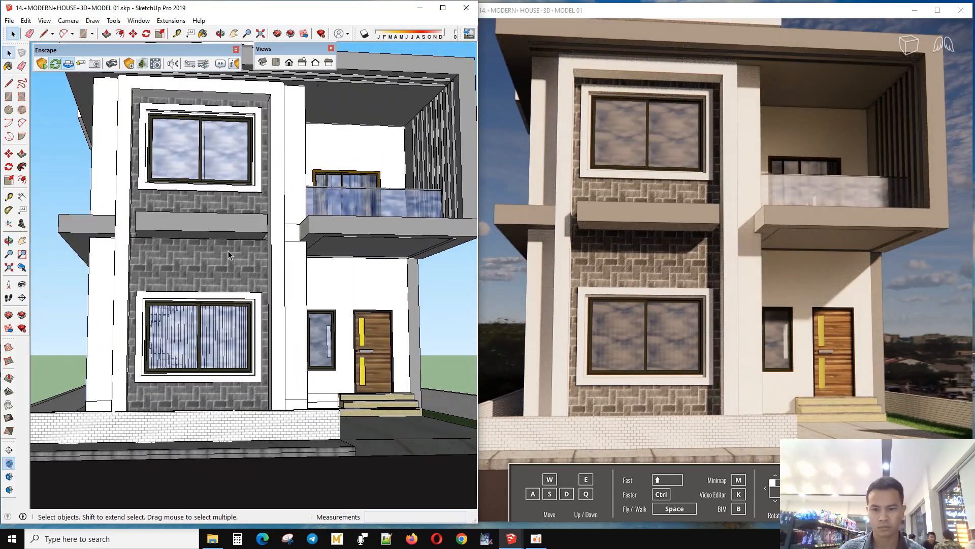
pyautogui.click(197, 250)
pyautogui.press('b')
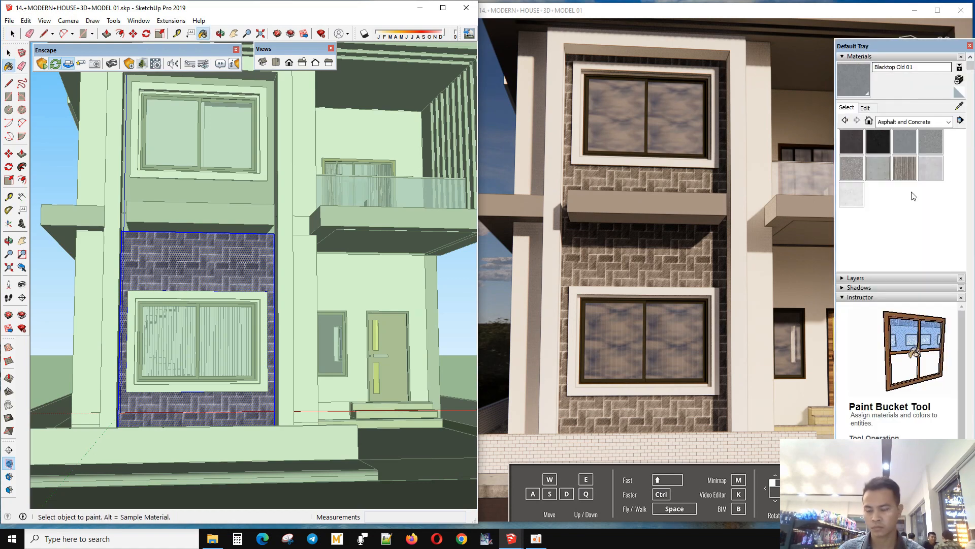
pyautogui.click(959, 79)
pyautogui.click(541, 304)
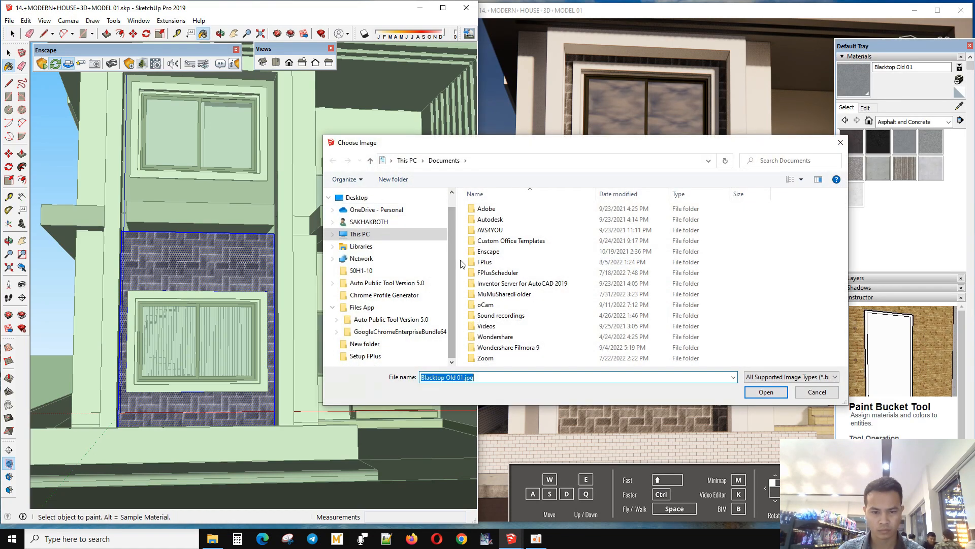
pyautogui.click(376, 234)
pyautogui.doubleClick(625, 339)
pyautogui.scroll(-2, 490, 313)
pyautogui.scroll(-3, 490, 313)
pyautogui.doubleClick(495, 346)
pyautogui.scroll(-3, 582, 243)
pyautogui.click(578, 243)
pyautogui.click(762, 392)
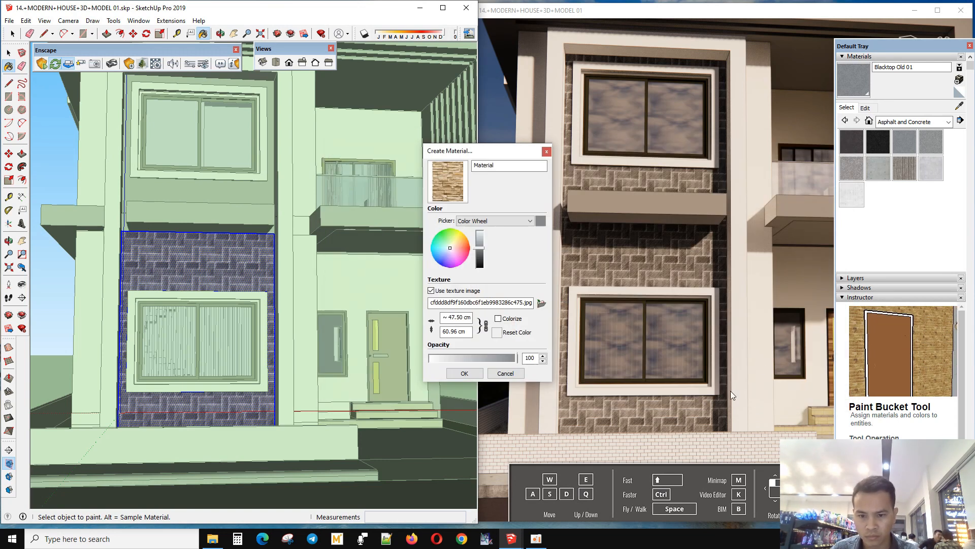
# Step: Create the stacked-stone material and paint the wall around the ground-floor front window with it
pyautogui.click(465, 373)
pyautogui.click(239, 260)
pyautogui.scroll(5, 636, 252)
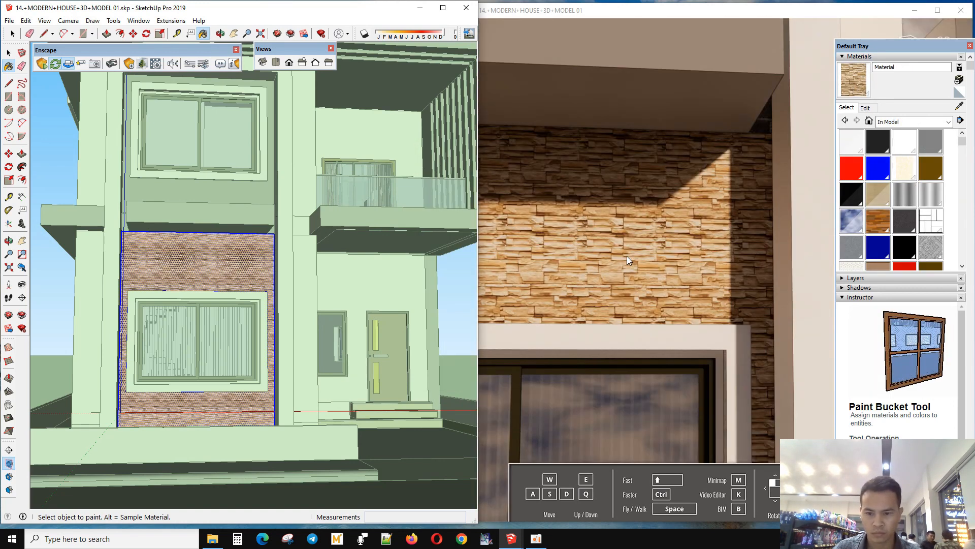
pyautogui.scroll(3, 605, 236)
# Step: Try stacked-stone texture widths of 50 and 70 cm, and settle on a width of 90 cm
pyautogui.click(866, 108)
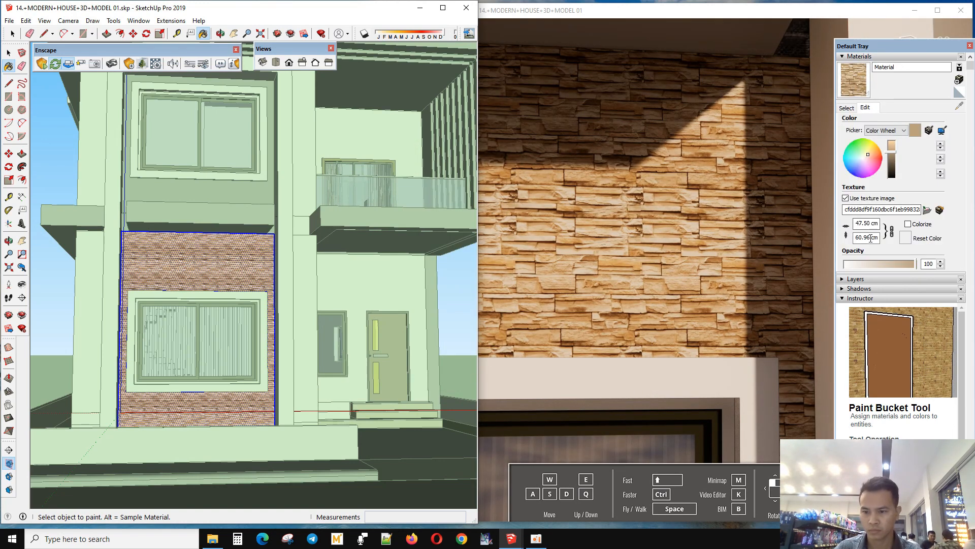
pyautogui.write('50')
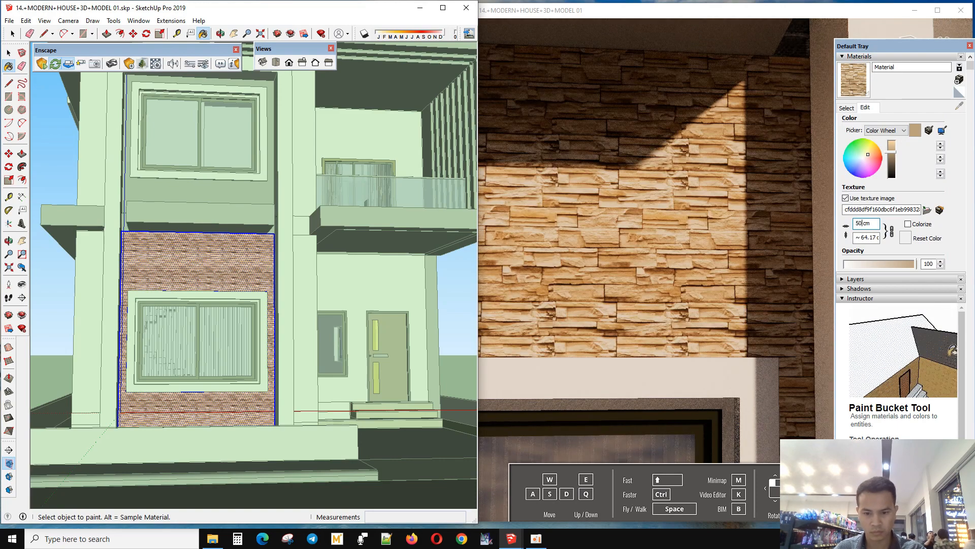
pyautogui.scroll(-5, 639, 219)
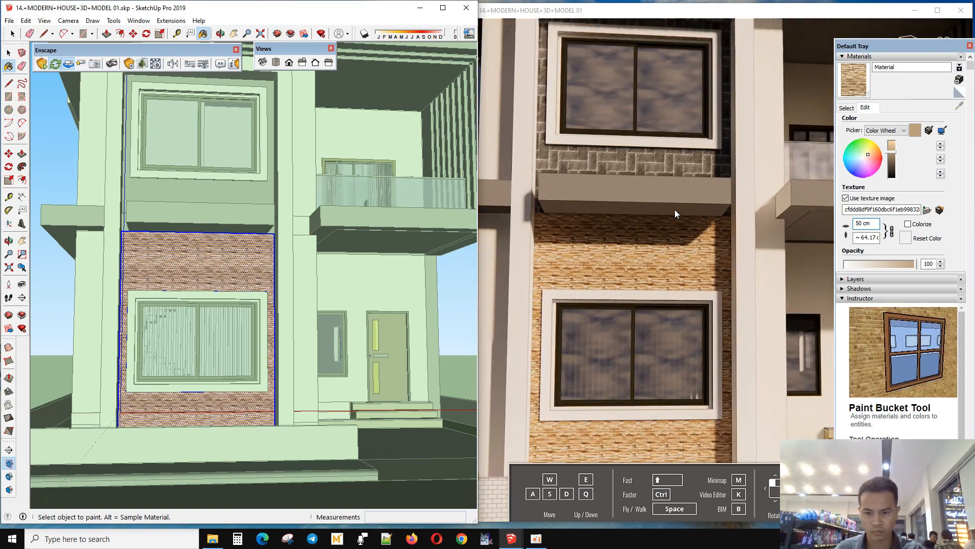
pyautogui.write('7')
pyautogui.press('Return')
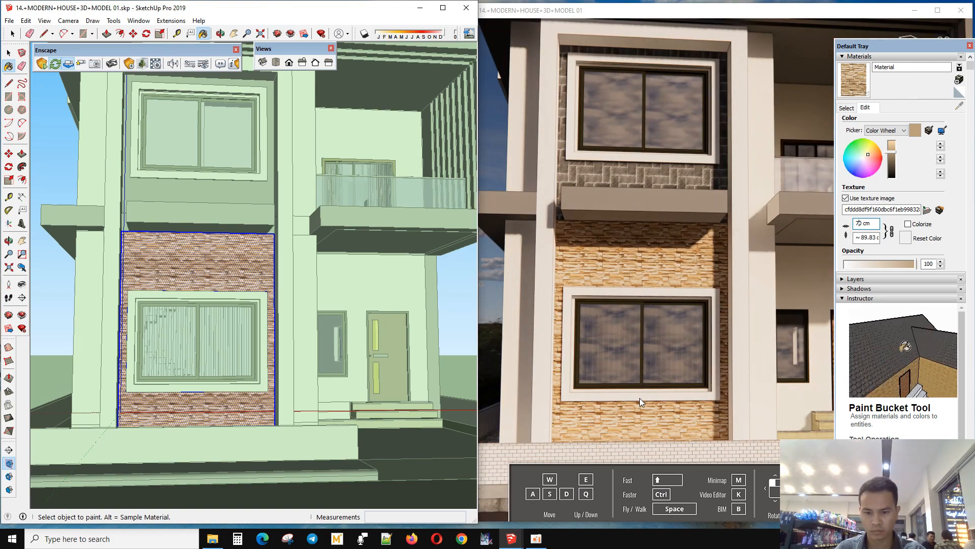
pyautogui.write('9')
pyautogui.press('Return')
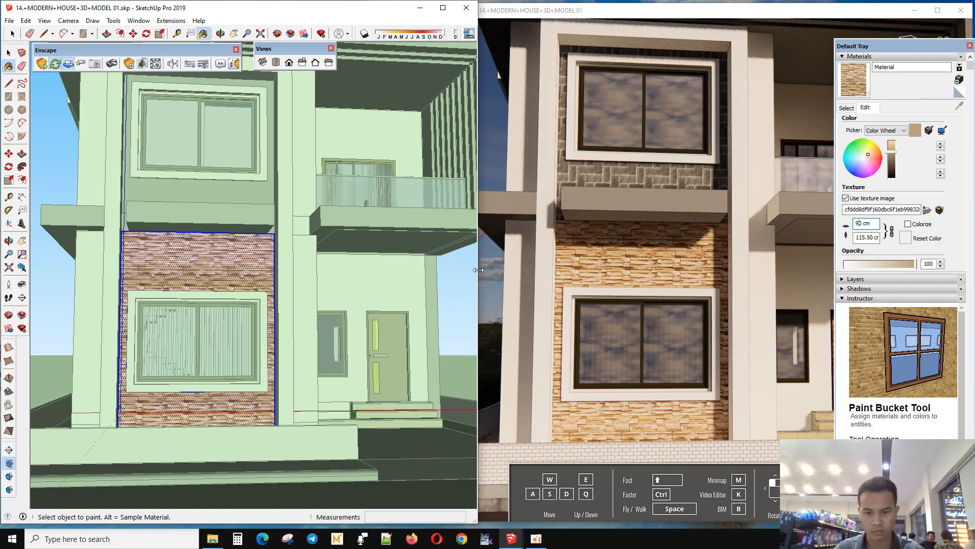
# Step: Open the upper facade group and paint the wall around the upper front window with the same stacked-stone material
pyautogui.scroll(-3, 298, 311)
pyautogui.scroll(5, 298, 312)
pyautogui.moveTo(298, 311)
pyautogui.mouseDown(button='middle')
pyautogui.moveTo(171, 244)
pyautogui.moveTo(274, 273)
pyautogui.moveTo(224, 287)
pyautogui.moveTo(356, 272)
pyautogui.moveTo(261, 285)
pyautogui.moveTo(246, 276)
pyautogui.moveTo(275, 281)
pyautogui.moveTo(298, 261)
pyautogui.moveTo(293, 222)
pyautogui.mouseUp(button='middle')
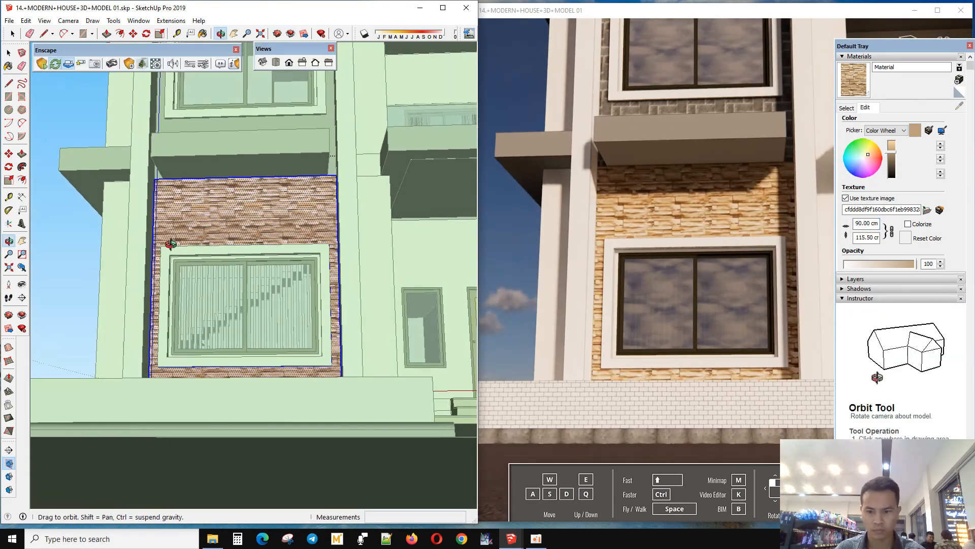
pyautogui.scroll(-3, 274, 272)
pyautogui.scroll(4, 287, 263)
pyautogui.scroll(-2, 357, 272)
pyautogui.scroll(-2, 298, 259)
pyautogui.scroll(1, 298, 259)
pyautogui.scroll(-1, 409, 340)
pyautogui.keyDown('shift'); pyautogui.moveTo(219, 141); pyautogui.dragTo(247, 220, button='middle'); pyautogui.keyUp('shift')
pyautogui.scroll(1, 247, 220)
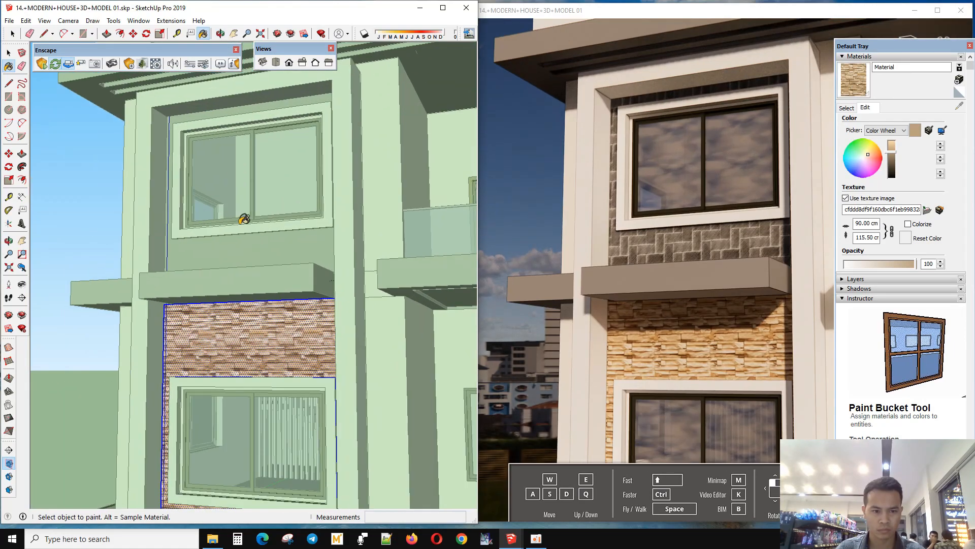
pyautogui.press('space')
pyautogui.doubleClick(261, 247)
pyautogui.doubleClick(261, 248)
pyautogui.click(256, 248)
pyautogui.press('space')
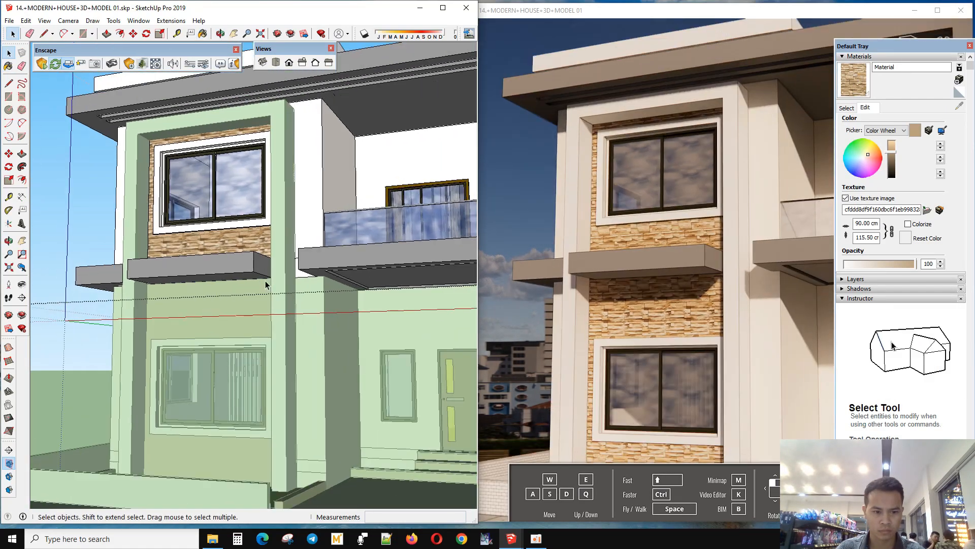
# Step: Examine the stone cladding on both storeys from several angles around the house's front
pyautogui.moveTo(265, 285)
pyautogui.mouseDown(button='middle')
pyautogui.moveTo(260, 264)
pyautogui.moveTo(407, 339)
pyautogui.mouseUp(button='middle')
pyautogui.scroll(-2, 320, 305)
pyautogui.scroll(3, 407, 338)
pyautogui.moveTo(378, 254)
pyautogui.mouseDown(button='middle')
pyautogui.moveTo(330, 287)
pyautogui.moveTo(250, 270)
pyautogui.moveTo(177, 292)
pyautogui.mouseUp(button='middle')
pyautogui.scroll(-3, 330, 287)
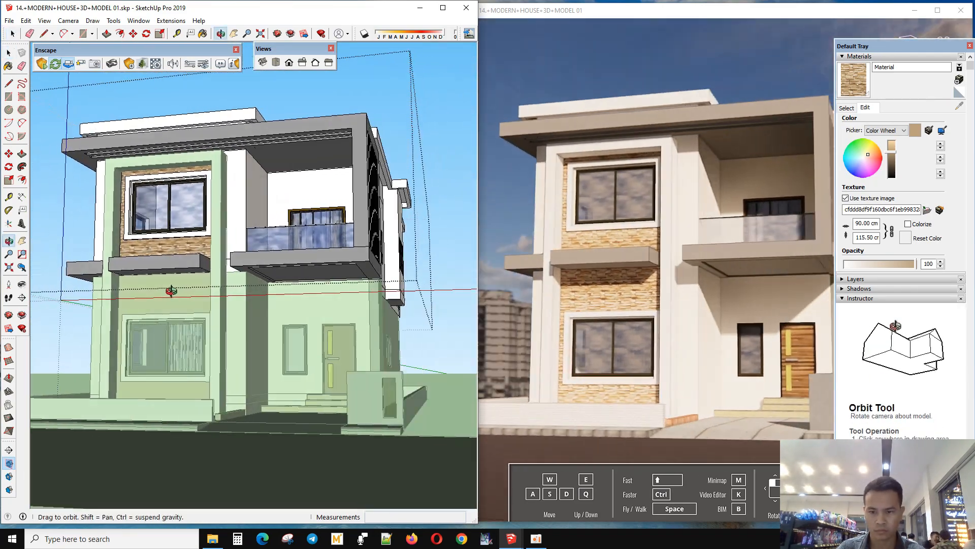
pyautogui.moveTo(206, 414); pyautogui.dragTo(209, 427, button='middle')
pyautogui.moveTo(173, 305); pyautogui.dragTo(219, 431, button='middle')
pyautogui.scroll(-3, 384, 147)
pyautogui.scroll(3, 282, 326)
# Step: Push/pull the low brick edging at the driveway end of the front lawn
pyautogui.moveTo(295, 397)
pyautogui.mouseDown(button='middle')
pyautogui.moveTo(229, 363)
pyautogui.moveTo(239, 336)
pyautogui.moveTo(245, 346)
pyautogui.mouseUp(button='middle')
pyautogui.scroll(4, 147, 410)
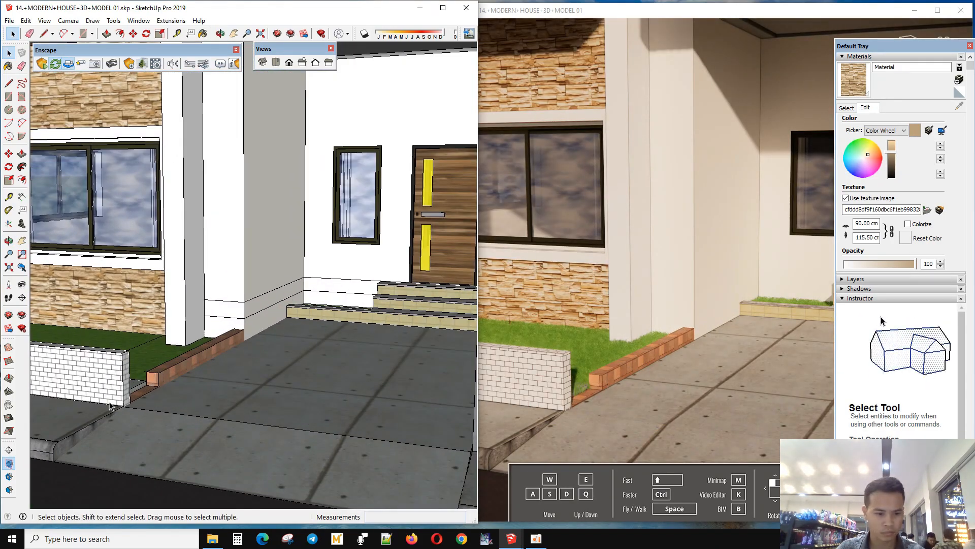
pyautogui.scroll(5, 107, 411)
pyautogui.press('p')
pyautogui.click(217, 370)
pyautogui.scroll(-5, 300, 397)
pyautogui.press('space')
# Step: Push/pull the low brick edging beside the fence wall at the opposite end of the lawn
pyautogui.scroll(-3, 284, 395)
pyautogui.moveTo(232, 396)
pyautogui.mouseDown(button='middle')
pyautogui.moveTo(246, 394)
pyautogui.moveTo(249, 357)
pyautogui.moveTo(217, 457)
pyautogui.moveTo(355, 511)
pyautogui.mouseUp(button='middle')
pyautogui.scroll(4, 336, 400)
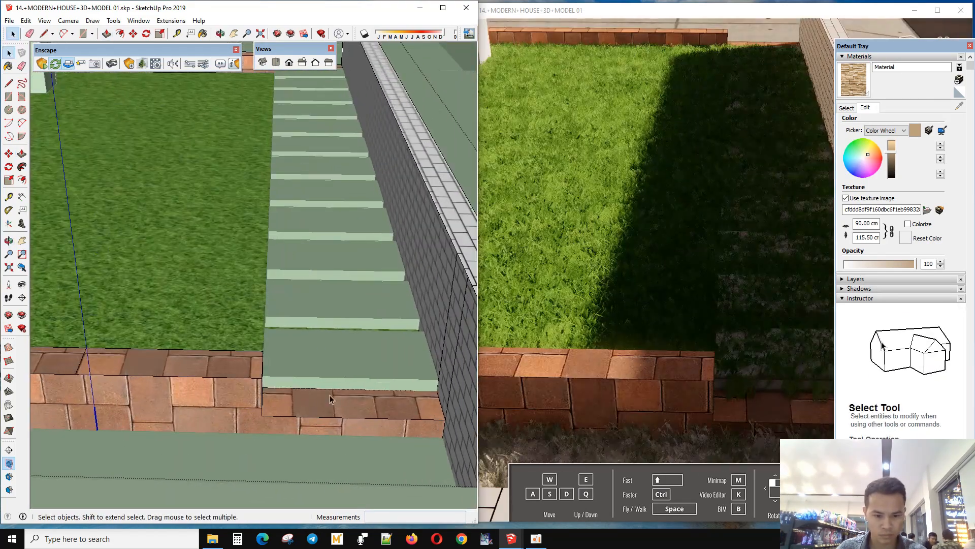
pyautogui.press('p')
pyautogui.click(325, 396)
pyautogui.click(279, 377)
pyautogui.moveTo(280, 378); pyautogui.dragTo(289, 431, button='middle')
pyautogui.scroll(-5, 182, 429)
pyautogui.press('space')
# Step: Draw a rectangle about 51 by 30 cm on the lawn, matching the outline of the second stepping stone from the driveway
pyautogui.moveTo(142, 406)
pyautogui.mouseDown(button='middle')
pyautogui.moveTo(109, 257)
pyautogui.moveTo(229, 320)
pyautogui.mouseUp(button='middle')
pyautogui.moveTo(277, 299)
pyautogui.mouseDown(button='middle')
pyautogui.moveTo(397, 300)
pyautogui.moveTo(260, 243)
pyautogui.moveTo(187, 277)
pyautogui.moveTo(281, 310)
pyautogui.moveTo(274, 333)
pyautogui.mouseUp(button='middle')
pyautogui.scroll(5, 223, 272)
pyautogui.press('r')
pyautogui.scroll(-3, 229, 276)
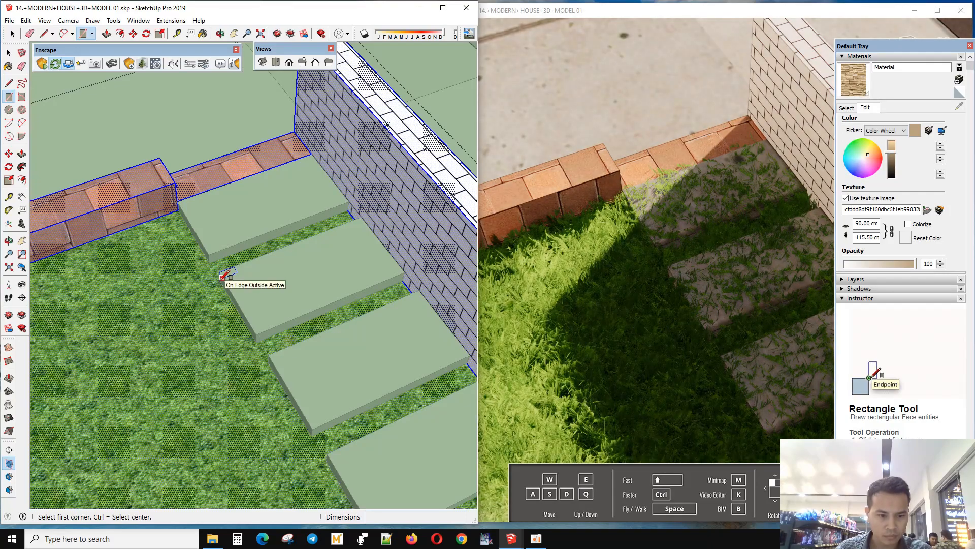
pyautogui.scroll(2, 234, 288)
pyautogui.press('space')
pyautogui.click(356, 300)
pyautogui.scroll(-3, 355, 300)
pyautogui.scroll(3, 335, 303)
pyautogui.moveTo(320, 305); pyautogui.dragTo(350, 323, button='middle')
pyautogui.press('r')
pyautogui.click(259, 265)
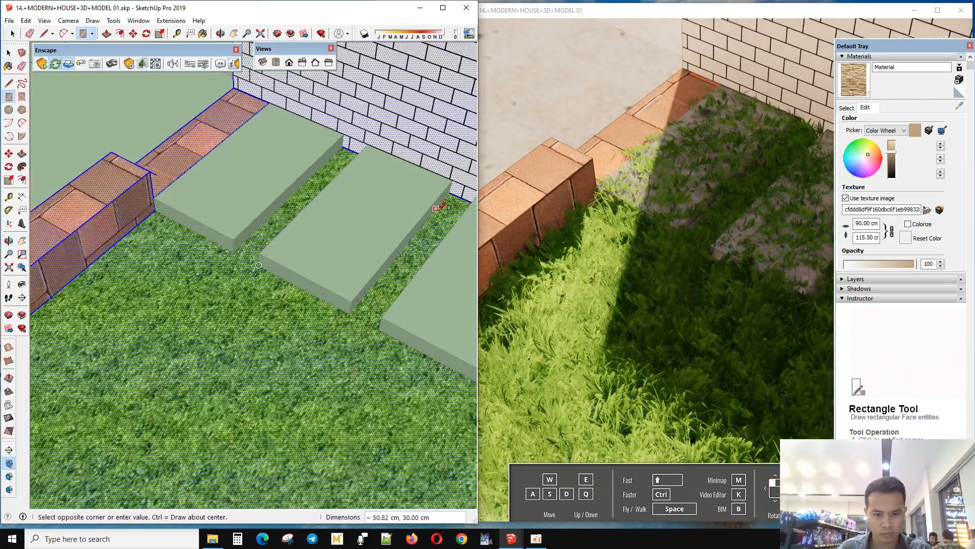
pyautogui.press('space')
# Step: Sample the driveway's Concrete Form 4x8 material and paint the lawn patch under the second stepping stone with it
pyautogui.moveTo(352, 310)
pyautogui.mouseDown(button='middle')
pyautogui.moveTo(283, 92)
pyautogui.moveTo(298, 450)
pyautogui.moveTo(338, 344)
pyautogui.moveTo(338, 380)
pyautogui.moveTo(312, 272)
pyautogui.moveTo(337, 252)
pyautogui.moveTo(351, 262)
pyautogui.moveTo(376, 252)
pyautogui.moveTo(223, 304)
pyautogui.moveTo(263, 320)
pyautogui.moveTo(280, 281)
pyautogui.mouseUp(button='middle')
pyautogui.tripleClick(222, 304)
pyautogui.scroll(2, 280, 280)
pyautogui.click(280, 280)
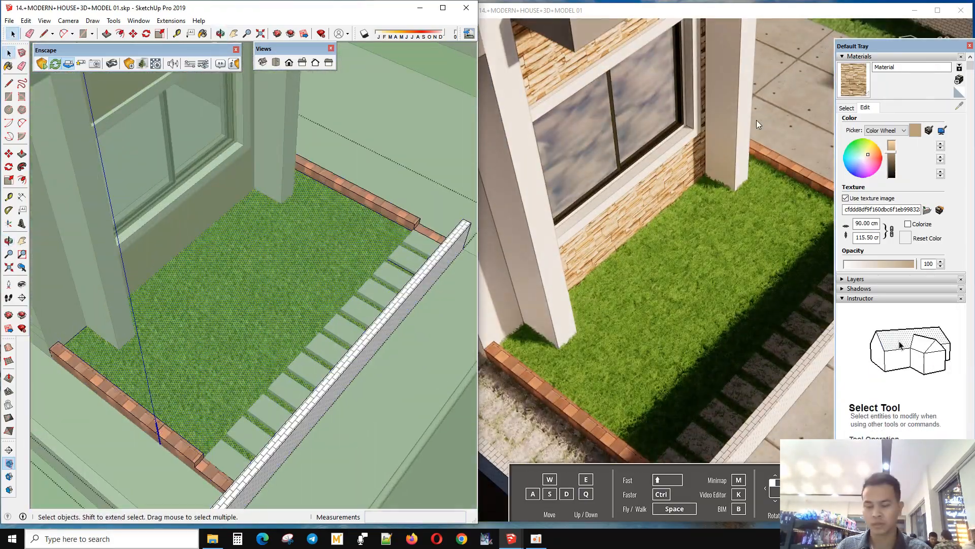
pyautogui.scroll(3, 402, 257)
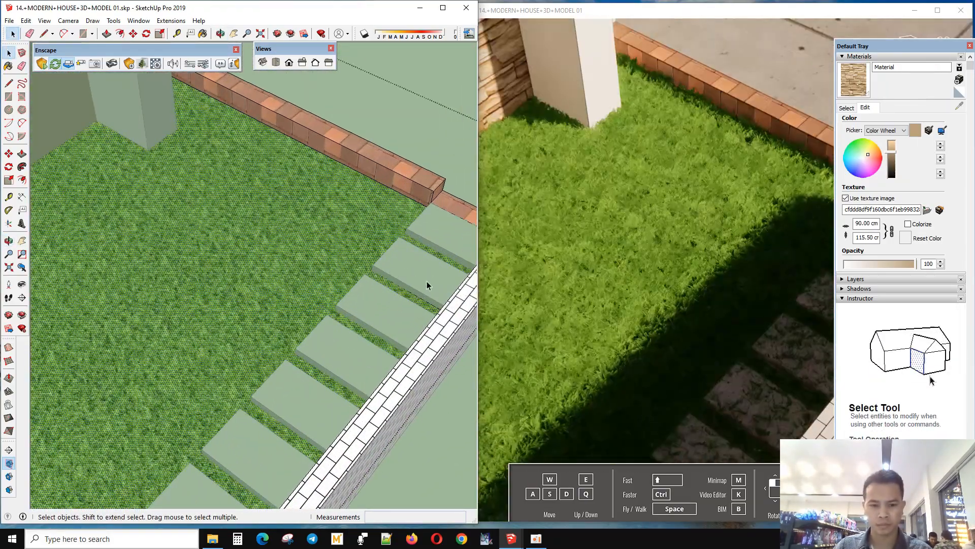
pyautogui.click(849, 83)
pyautogui.scroll(-3, 419, 296)
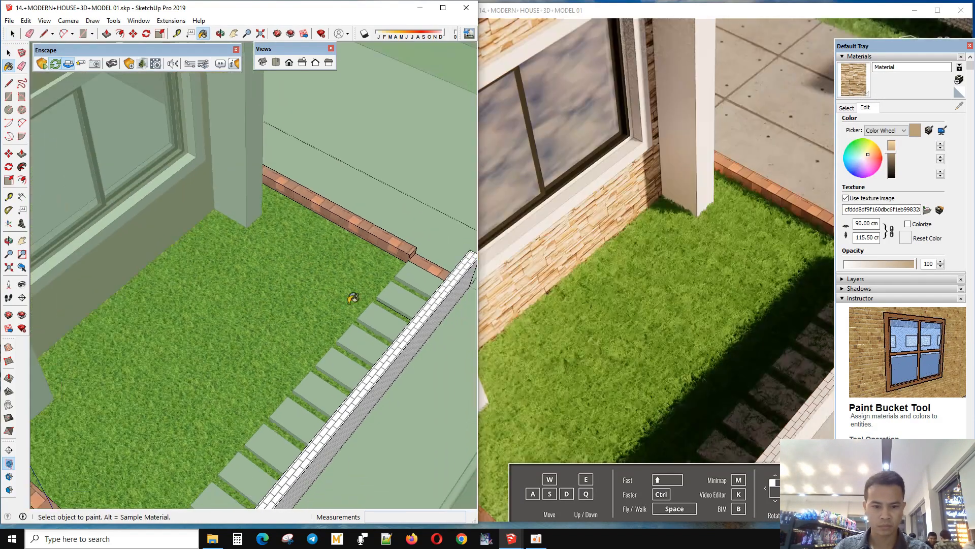
pyautogui.keyDown('alt'); pyautogui.click(418, 154); pyautogui.keyUp('alt')
pyautogui.scroll(2, 391, 290)
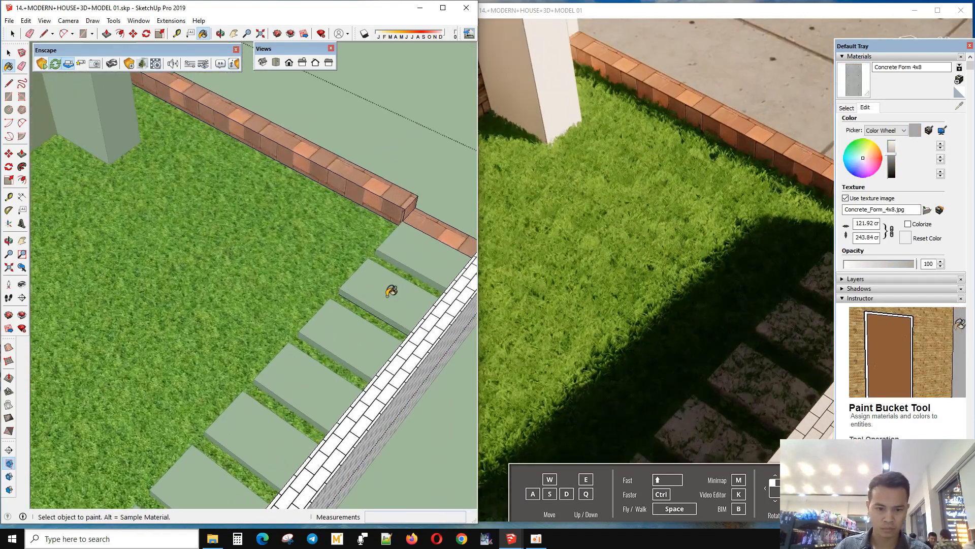
pyautogui.scroll(-3, 305, 355)
pyautogui.moveTo(261, 413); pyautogui.dragTo(458, 283, button='middle')
pyautogui.scroll(4, 312, 244)
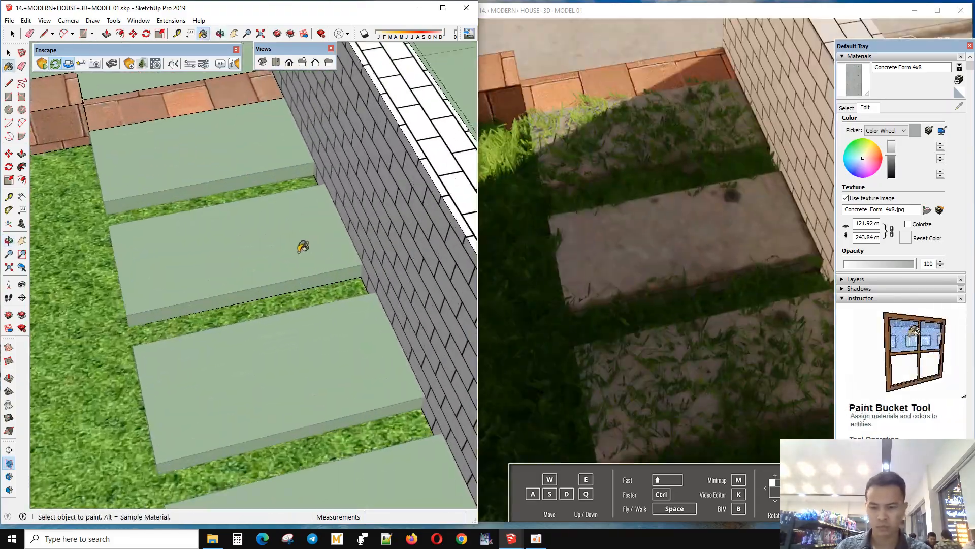
pyautogui.scroll(-3, 249, 242)
pyautogui.moveTo(249, 242); pyautogui.dragTo(203, 212, button='middle')
pyautogui.scroll(2, 213, 203)
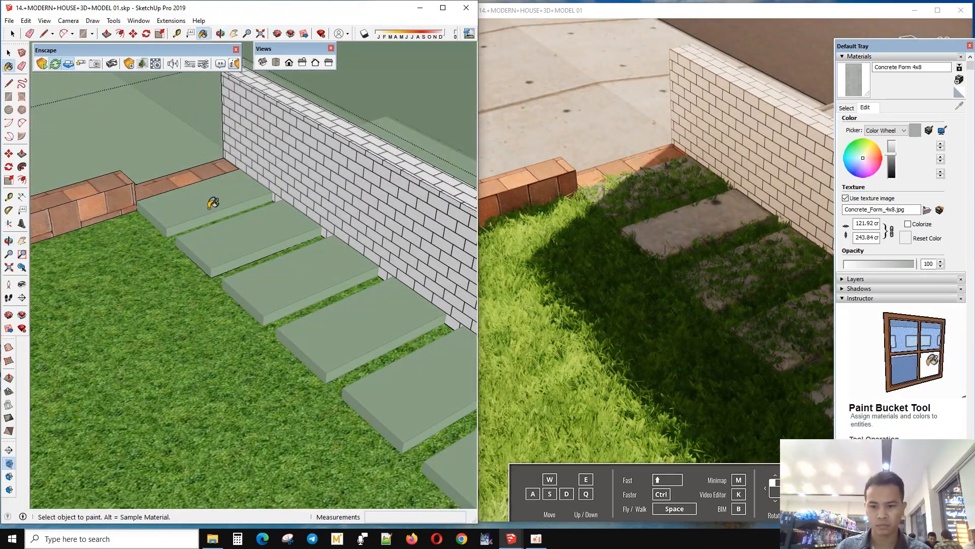
pyautogui.press('space')
# Step: Copy the concrete patch under the neighbouring stepping stones on both sides of the second one
pyautogui.scroll(2, 222, 296)
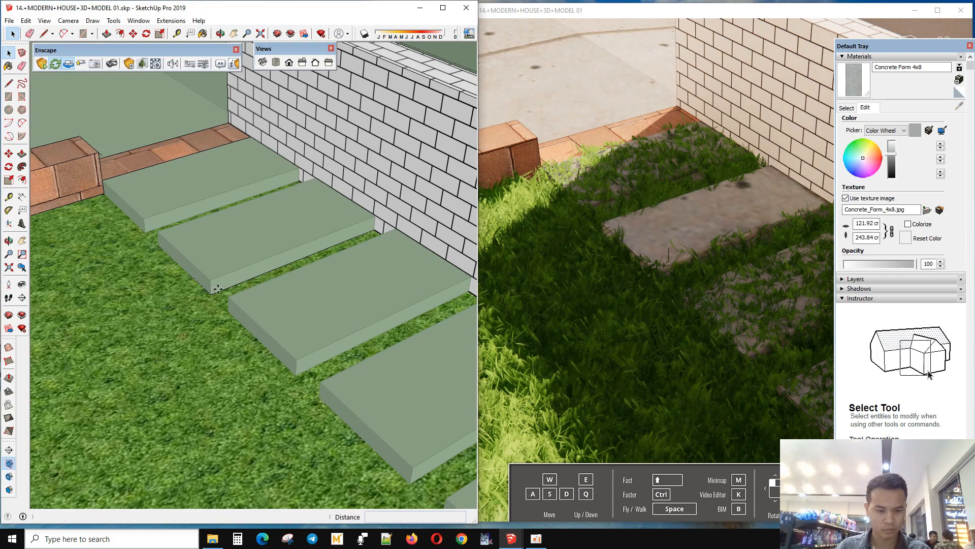
pyautogui.press('m')
pyautogui.press('space')
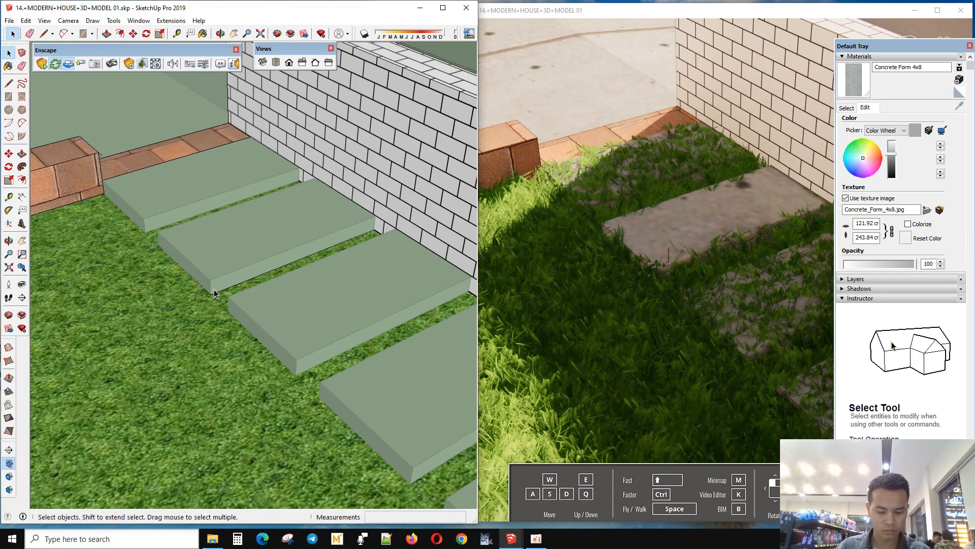
pyautogui.press('m')
pyautogui.press('ctrl')
pyautogui.click(297, 359)
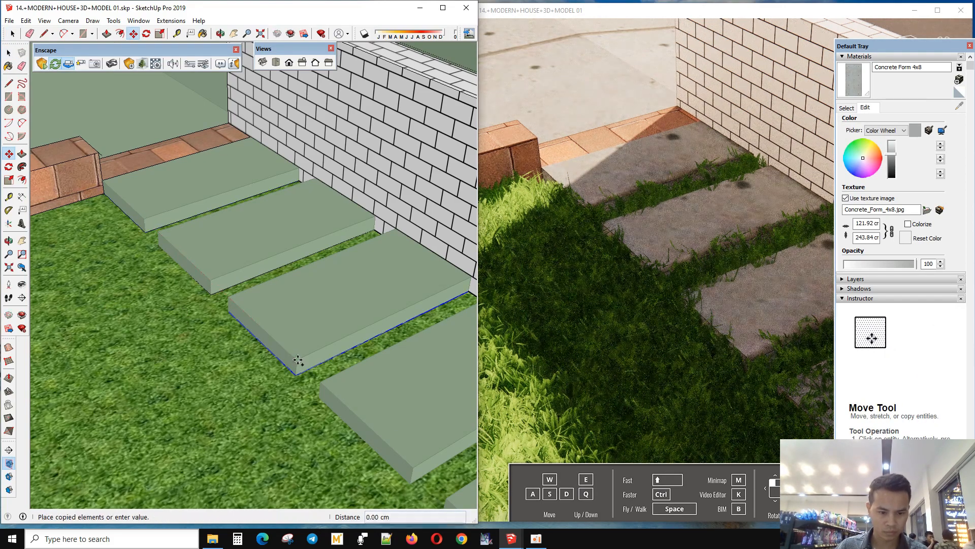
pyautogui.click(261, 322)
# Step: Repeat the concrete patch at about 39 cm spacing under the remaining stepping stones up to the far brick edging
pyautogui.moveTo(261, 322)
pyautogui.mouseDown(button='middle')
pyautogui.moveTo(211, 246)
pyautogui.moveTo(223, 274)
pyautogui.moveTo(249, 244)
pyautogui.mouseUp(button='middle')
pyautogui.scroll(-3, 211, 246)
pyautogui.scroll(5, 255, 237)
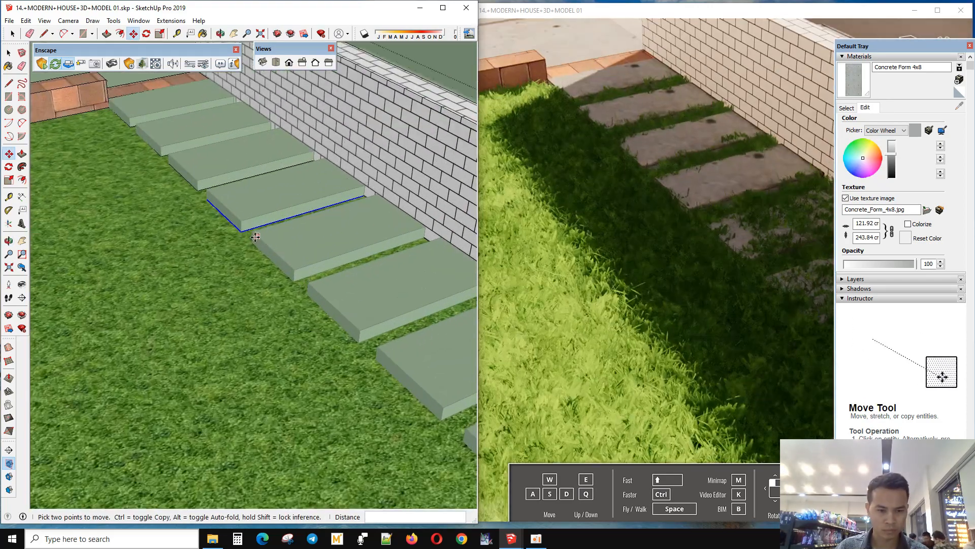
pyautogui.click(255, 237)
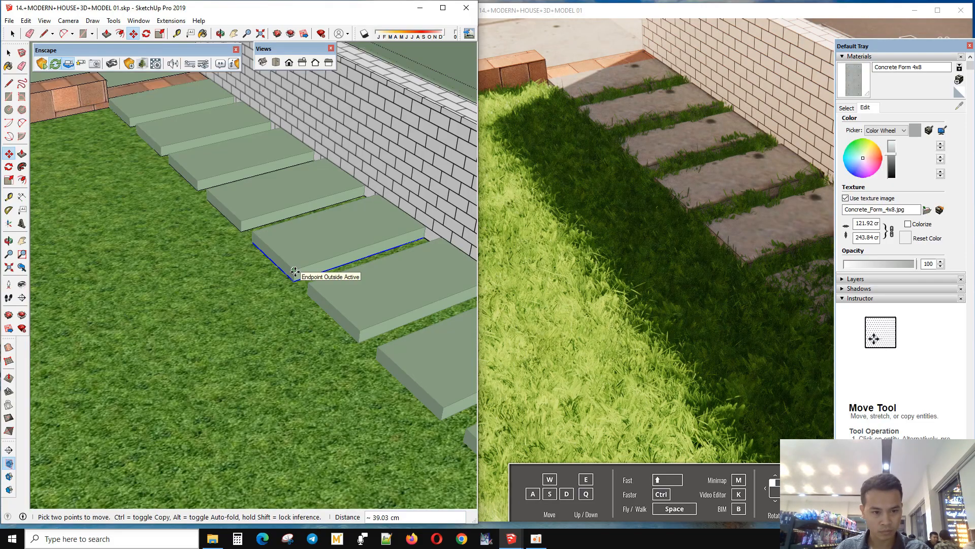
pyautogui.scroll(-3, 294, 272)
pyautogui.moveTo(295, 272)
pyautogui.mouseDown(button='middle')
pyautogui.moveTo(370, 142)
pyautogui.moveTo(211, 382)
pyautogui.moveTo(341, 366)
pyautogui.moveTo(254, 310)
pyautogui.mouseUp(button='middle')
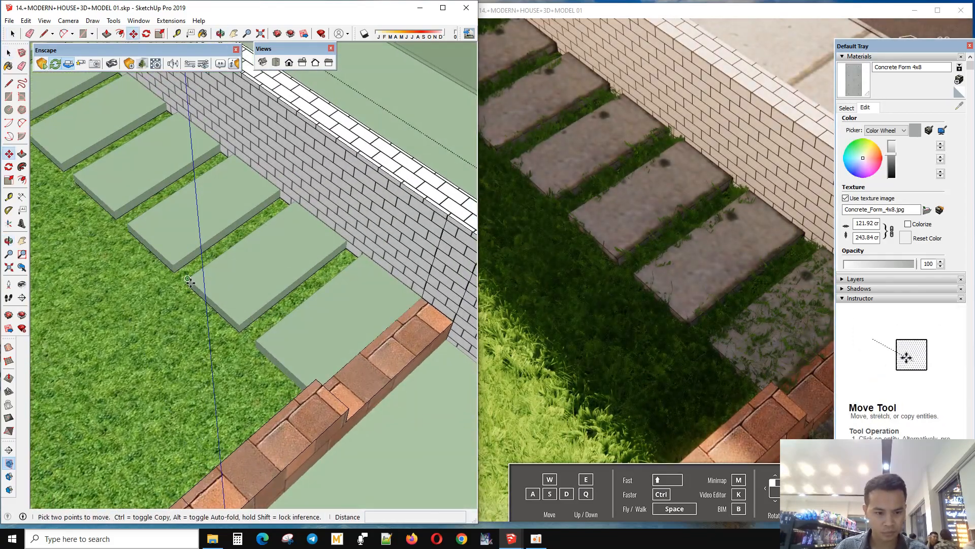
pyautogui.press('space')
pyautogui.moveTo(253, 310)
pyautogui.mouseDown(button='middle')
pyautogui.moveTo(261, 321)
pyautogui.moveTo(270, 235)
pyautogui.moveTo(111, 338)
pyautogui.moveTo(200, 342)
pyautogui.mouseUp(button='middle')
pyautogui.scroll(-3, 276, 268)
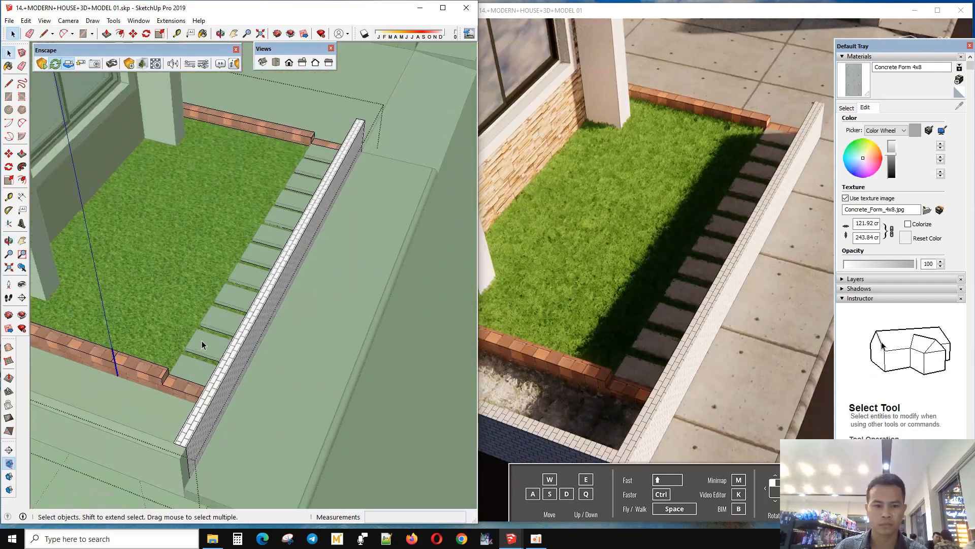
# Step: Check the whole stepping-stone path from above and leave the lawn group
pyautogui.scroll(-3, 202, 349)
pyautogui.press('o')
pyautogui.moveTo(203, 349); pyautogui.dragTo(303, 373)
pyautogui.press('space')
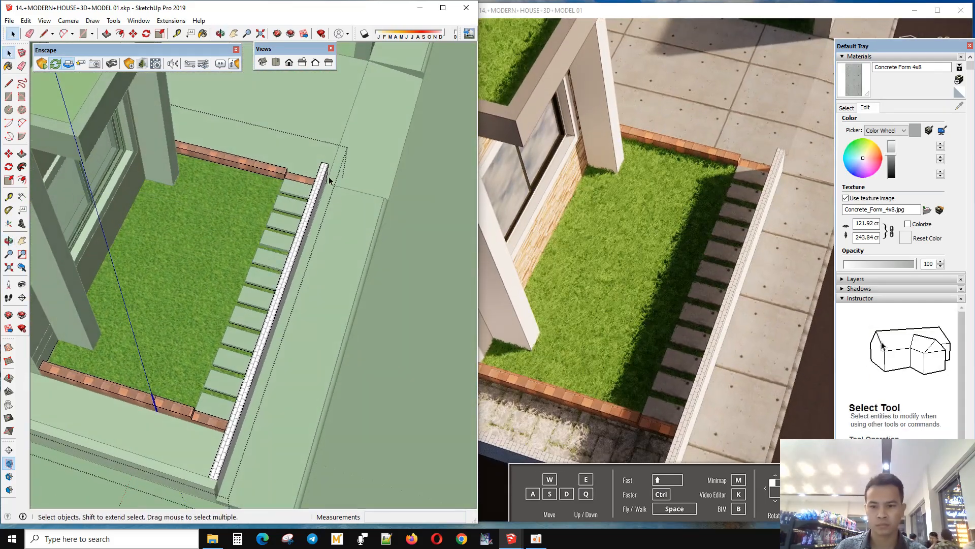
pyautogui.scroll(5, 325, 183)
pyautogui.scroll(-5, 325, 184)
pyautogui.moveTo(318, 239); pyautogui.dragTo(298, 254, button='middle')
pyautogui.click(157, 125)
# Step: Review the facade and front yard from above and from the front, and close the Default Tray
pyautogui.moveTo(157, 132); pyautogui.dragTo(176, 328, button='middle')
pyautogui.scroll(5, 299, 246)
pyautogui.moveTo(300, 246); pyautogui.dragTo(307, 353, button='middle')
pyautogui.scroll(-5, 263, 352)
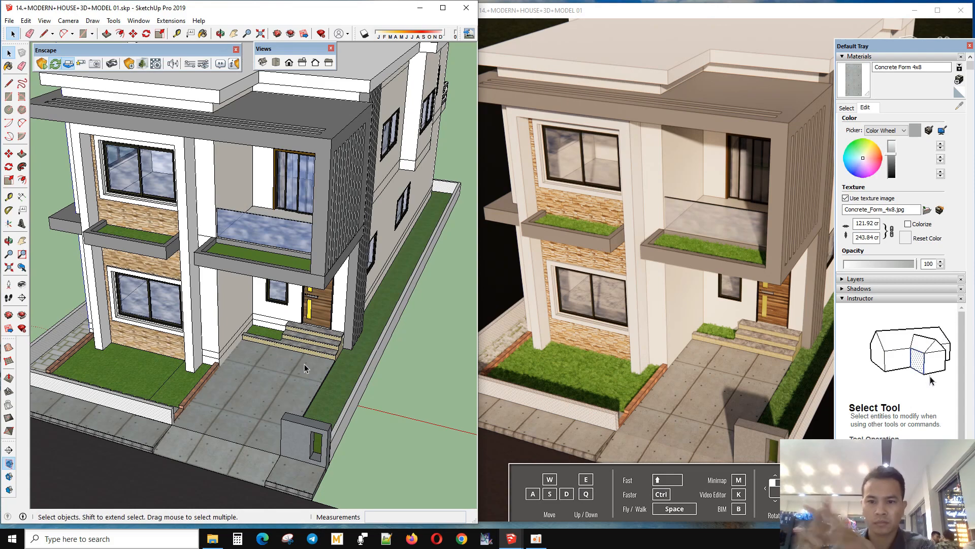
pyautogui.scroll(-5, 313, 367)
pyautogui.moveTo(313, 368)
pyautogui.mouseDown(button='middle')
pyautogui.moveTo(300, 230)
pyautogui.moveTo(330, 198)
pyautogui.moveTo(315, 170)
pyautogui.mouseUp(button='middle')
pyautogui.press('space')
pyautogui.scroll(5, 349, 218)
pyautogui.scroll(-5, 349, 218)
pyautogui.scroll(4, 315, 170)
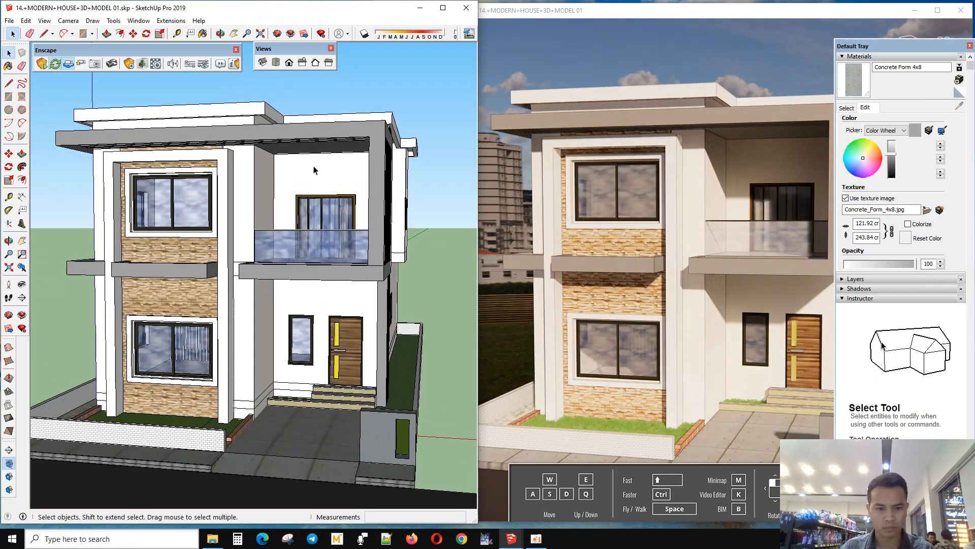
pyautogui.click(970, 47)
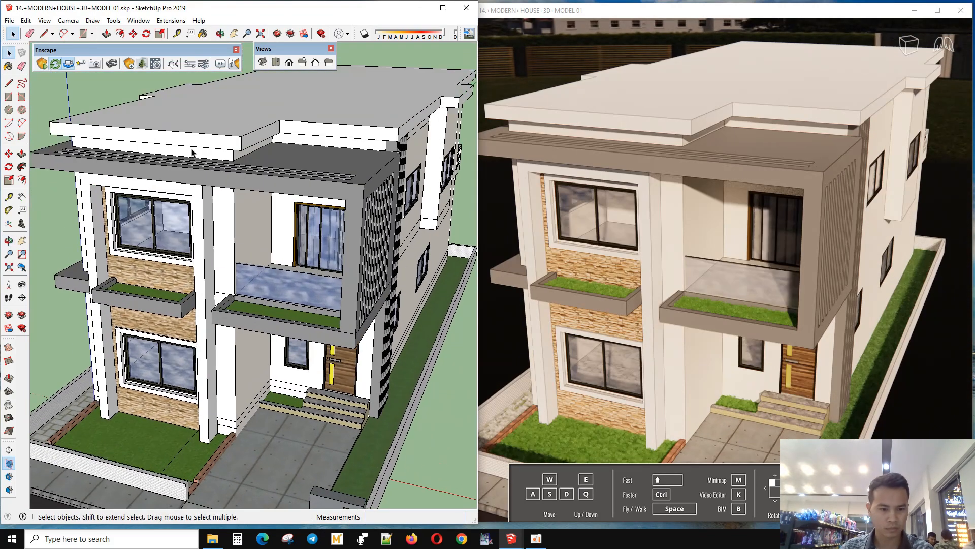
# Step: Open the Enscape asset library and limit the assets to the Vegetation category
pyautogui.click(143, 64)
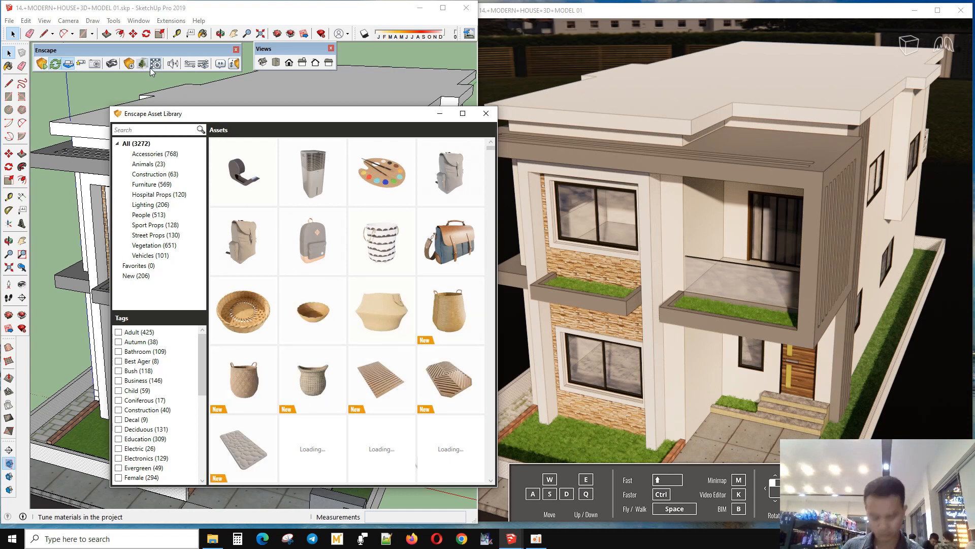
pyautogui.click(151, 246)
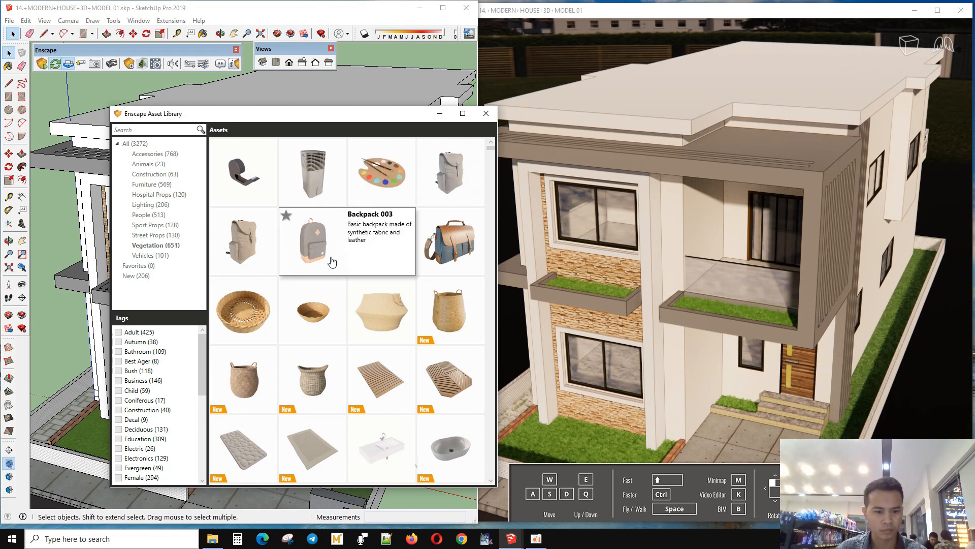
pyautogui.moveTo(351, 254)
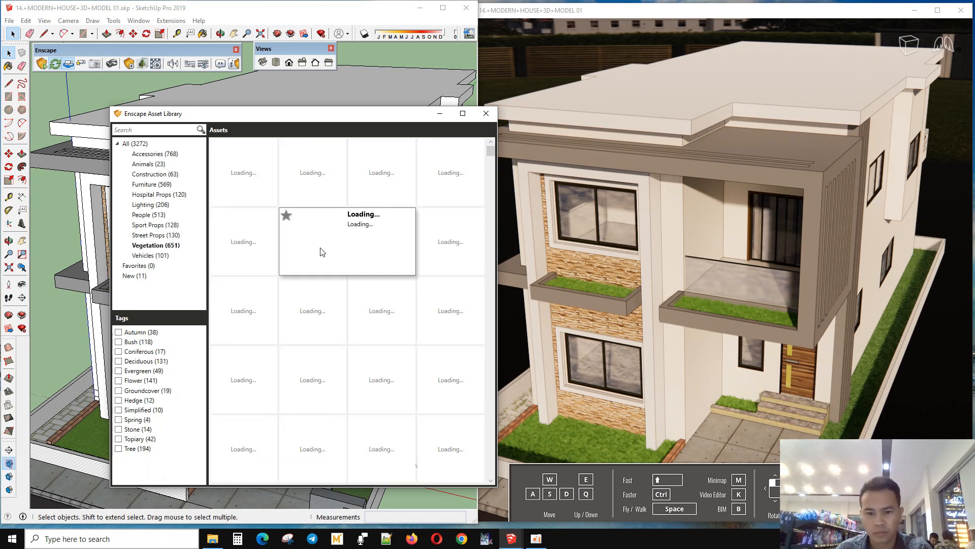
# Step: Save the model and postpone the offered model repair
pyautogui.click(11, 21)
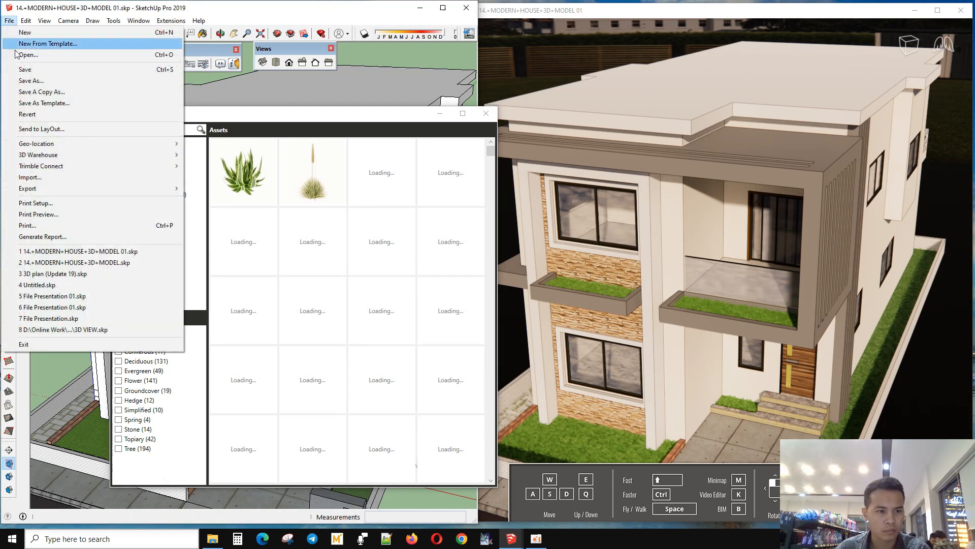
pyautogui.click(21, 70)
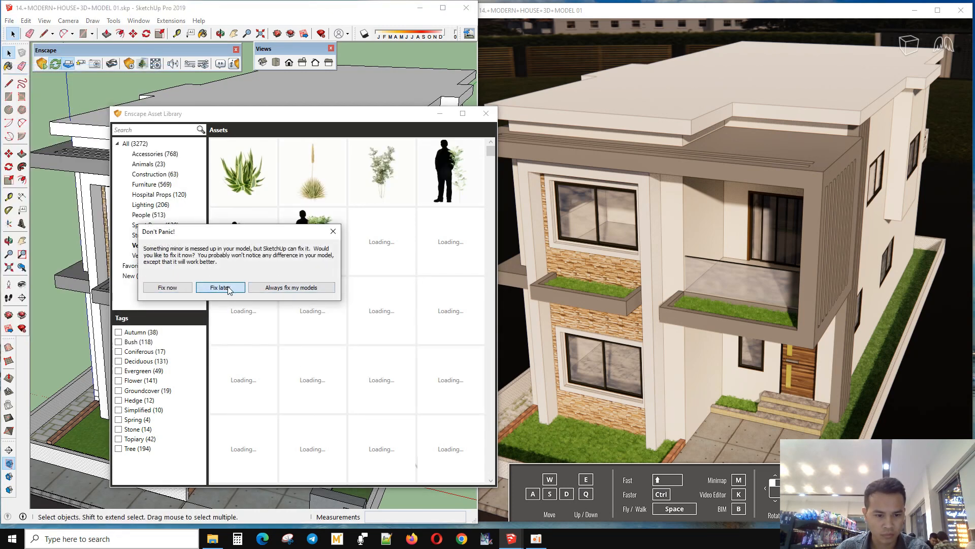
pyautogui.click(220, 287)
# Step: Place a low, broad-leaved bush from the vegetation assets in the small grass planter beside the entrance steps
pyautogui.moveTo(390, 215)
pyautogui.moveTo(300, 321)
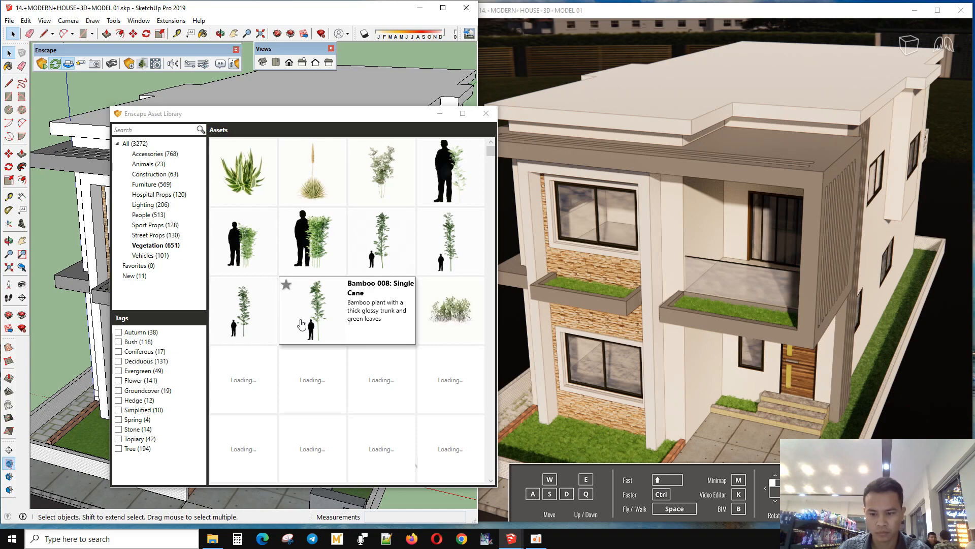
pyautogui.scroll(-3, 355, 264)
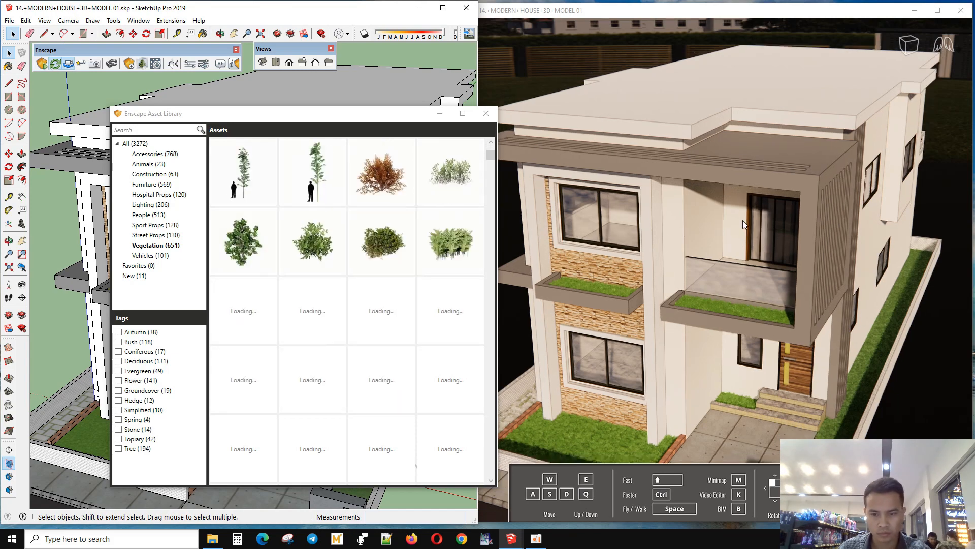
pyautogui.scroll(-4, 743, 220)
pyautogui.scroll(1, 743, 221)
pyautogui.moveTo(743, 221); pyautogui.dragTo(743, 207, button='middle')
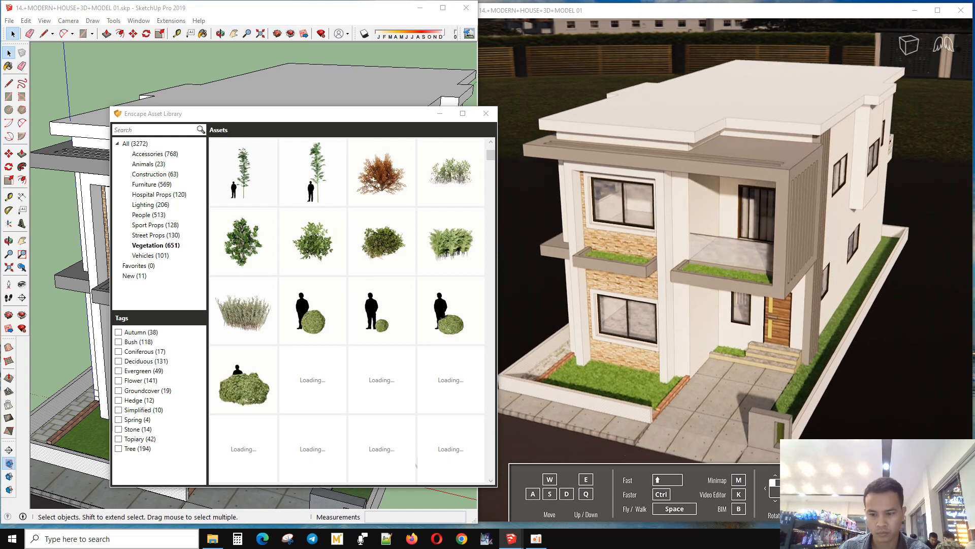
pyautogui.scroll(-2, 351, 285)
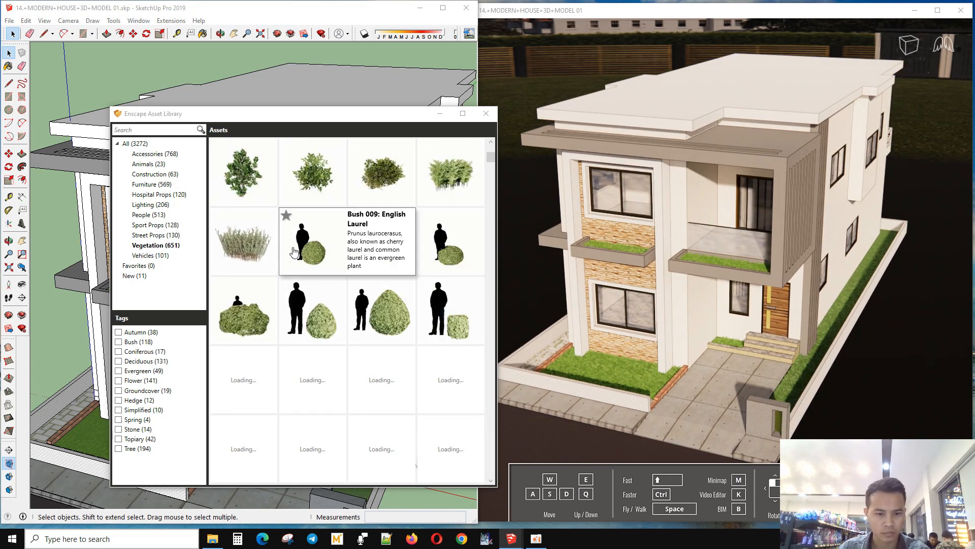
pyautogui.scroll(-1, 349, 278)
pyautogui.moveTo(327, 260)
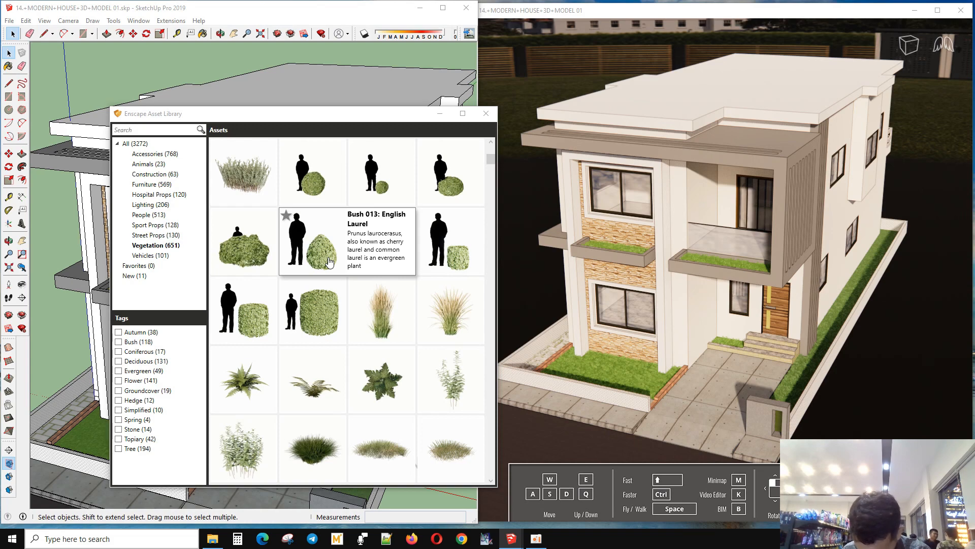
pyautogui.scroll(-3, 381, 376)
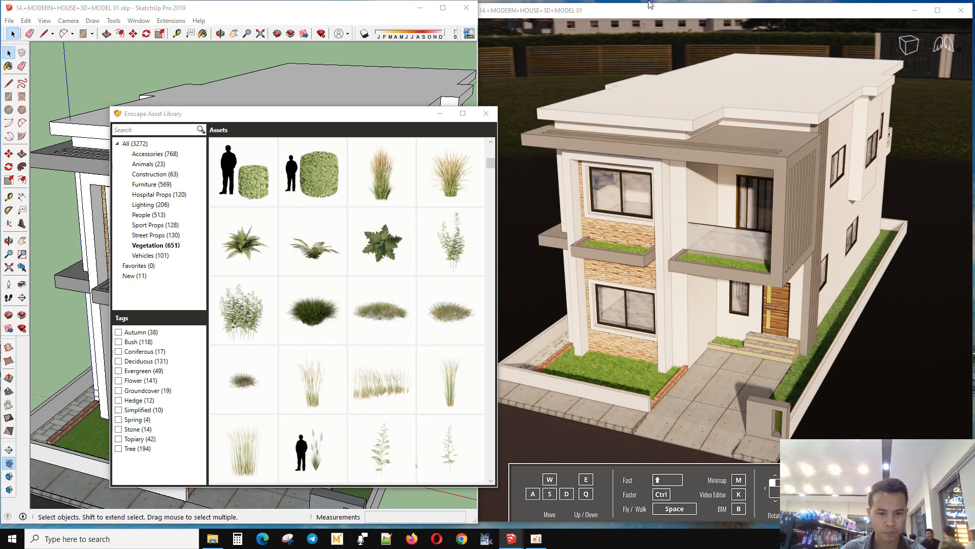
pyautogui.click(382, 251)
pyautogui.scroll(3, 269, 408)
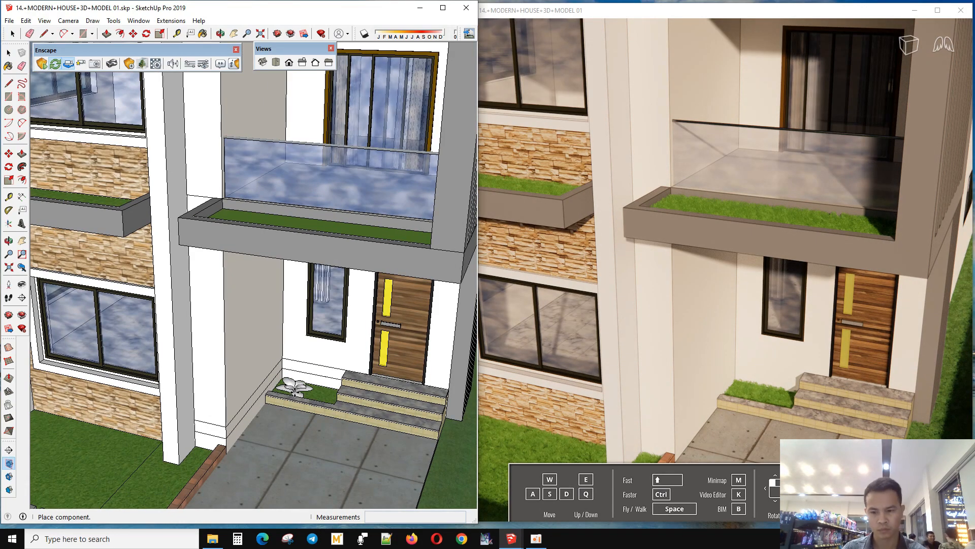
pyautogui.click(294, 391)
# Step: Browse further through the vegetation bushes for another plant to add to the planters
pyautogui.scroll(-3, 295, 275)
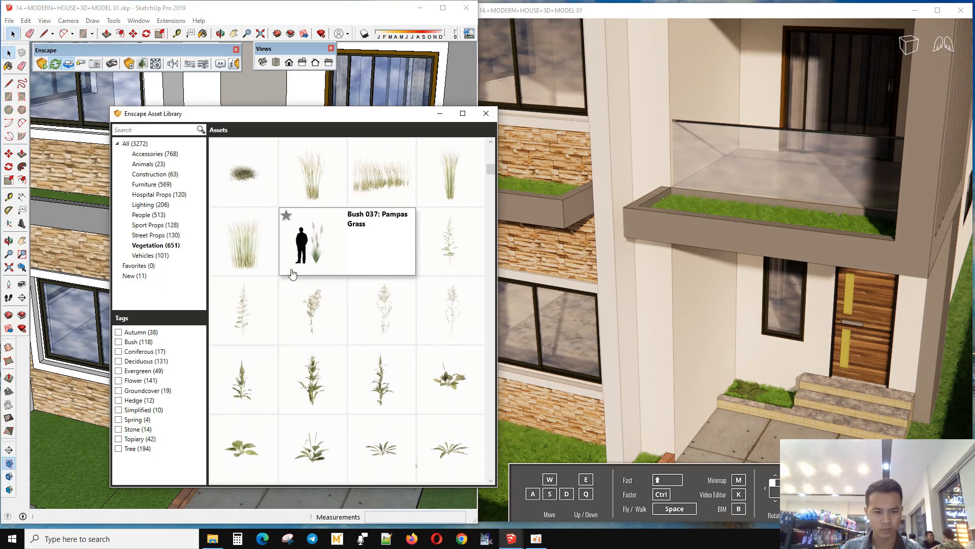
pyautogui.scroll(-3, 300, 286)
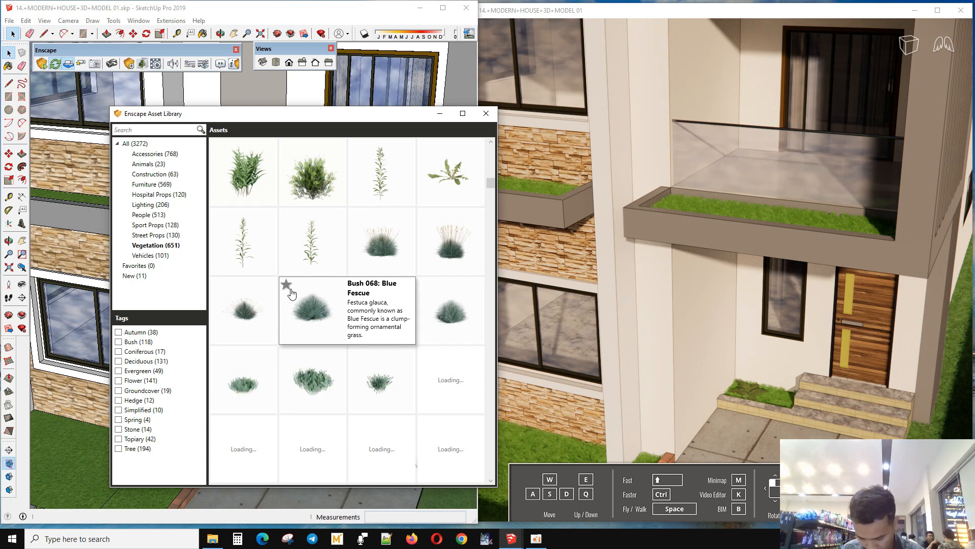
pyautogui.scroll(-2, 301, 331)
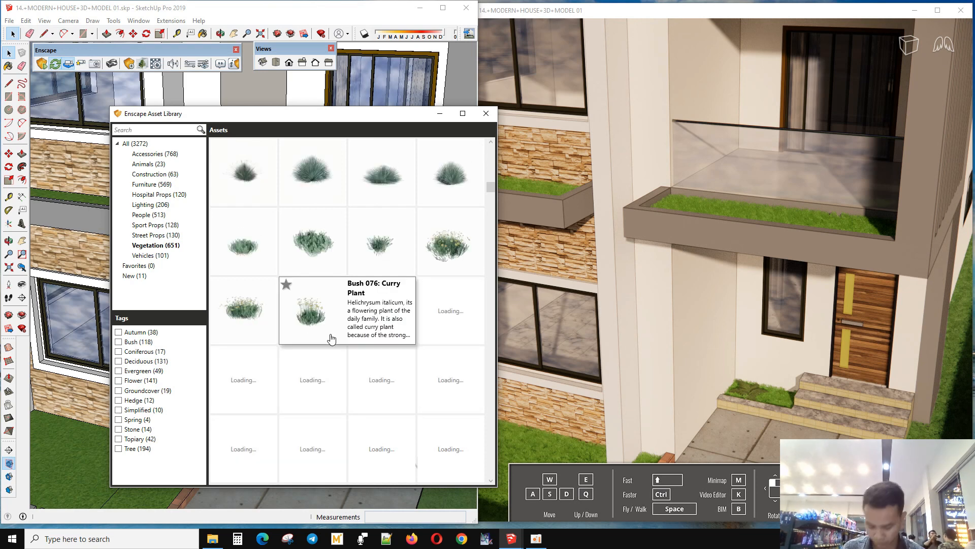